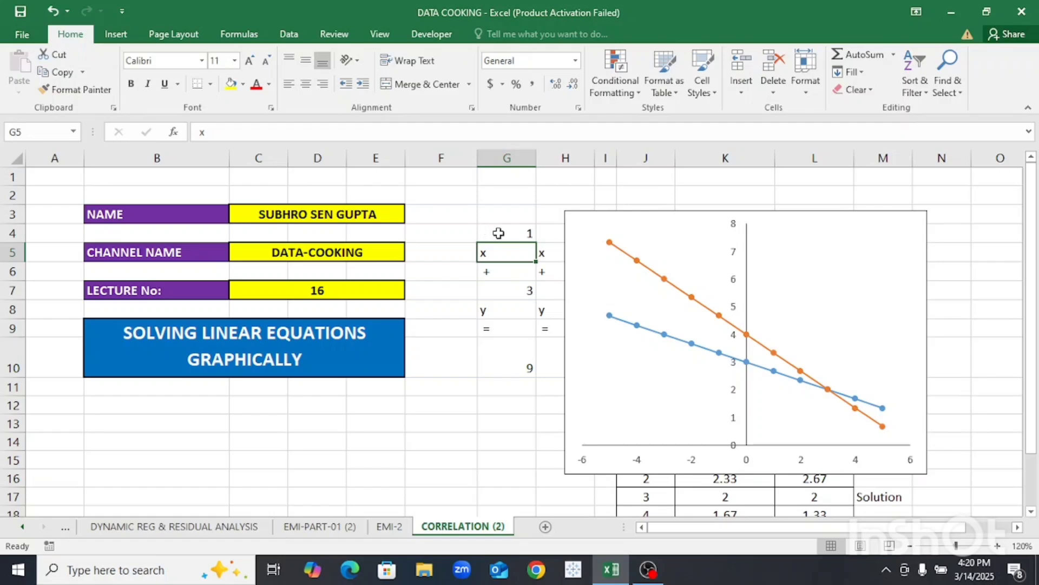
- Change the first equation's x coefficient in G4 to 2 and its y coefficient in G7 to 4
click(498, 233)
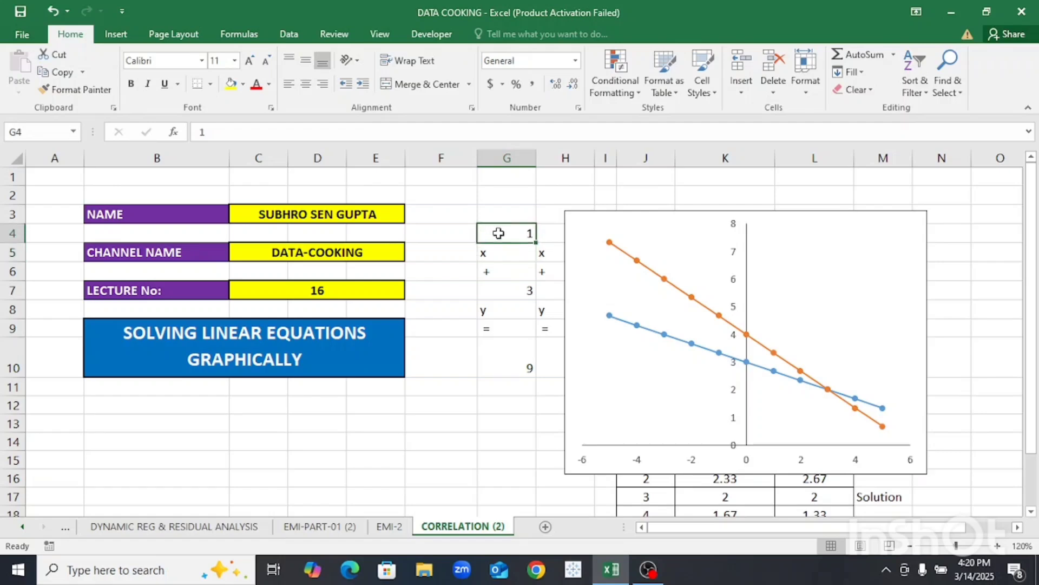
text(2)
key(Return)
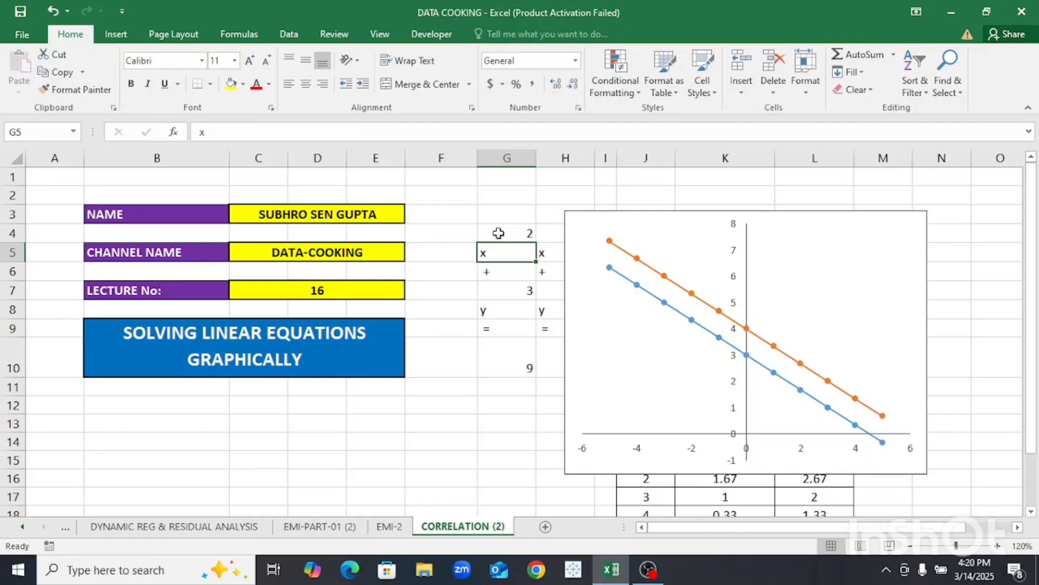
click(505, 292)
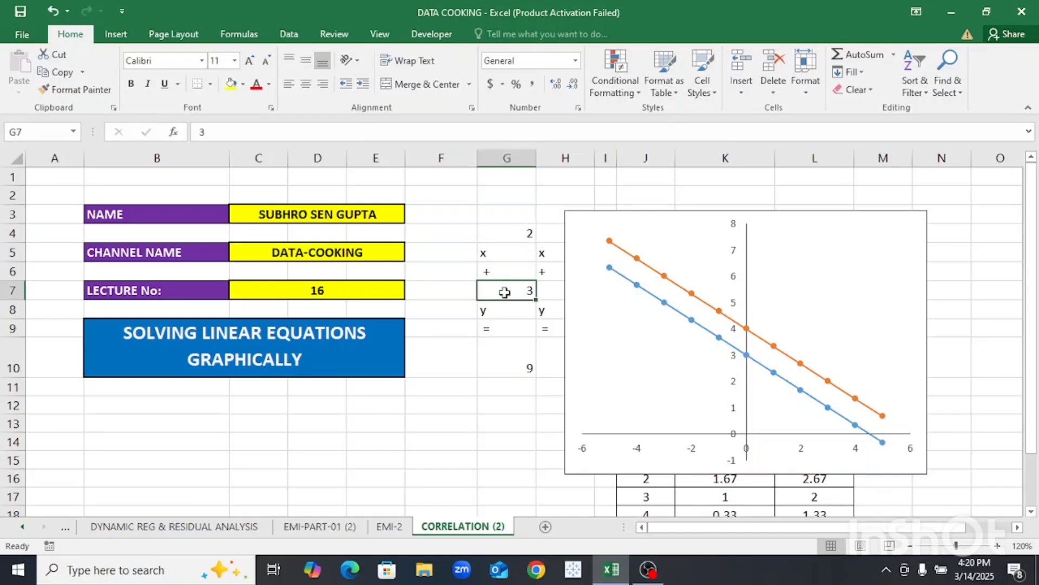
text(4)
key(Return)
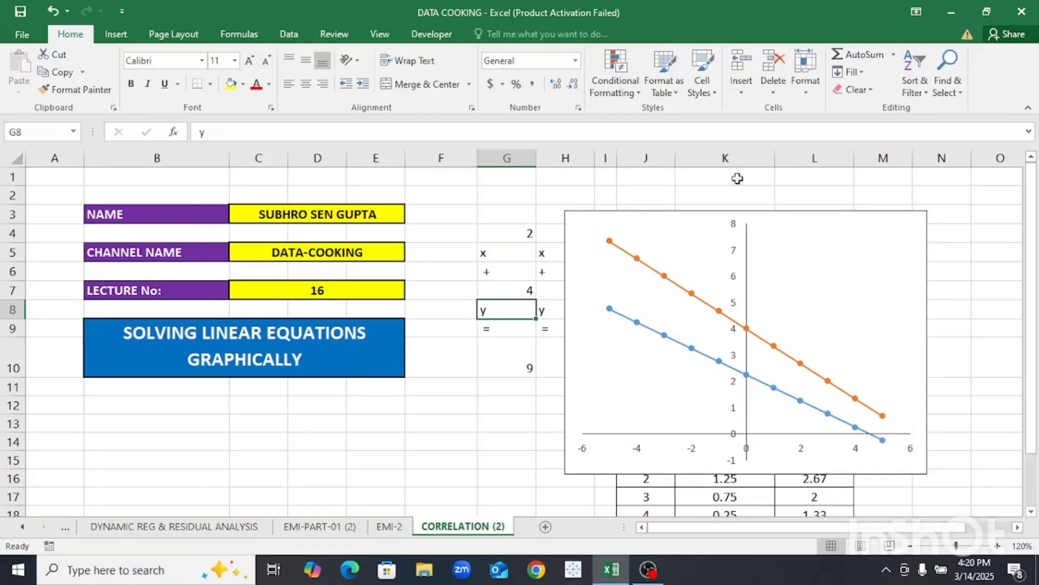
- Delete the line chart covering the x, y-1 and y-2 table
click(729, 215)
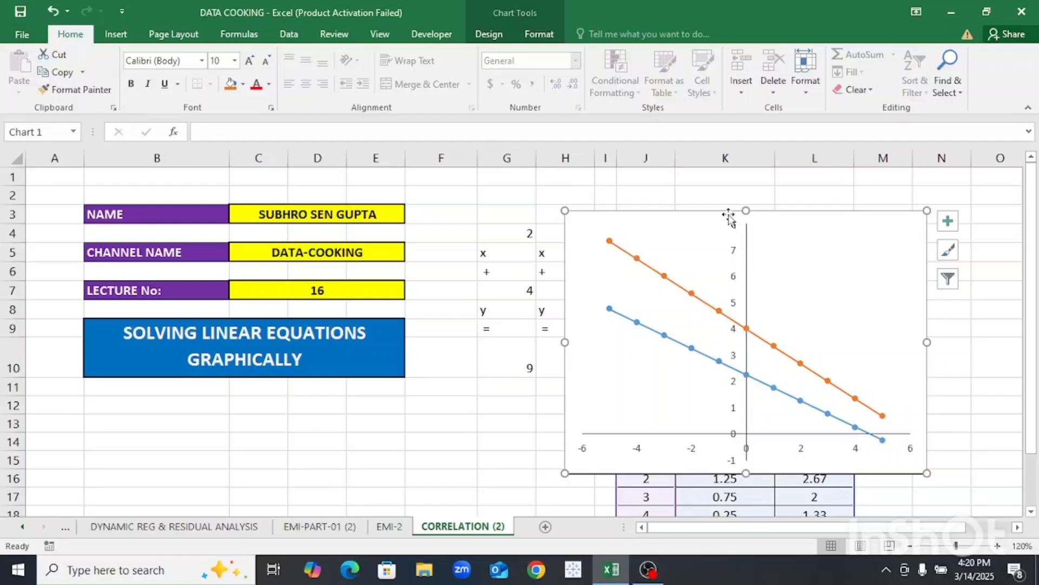
key(Delete)
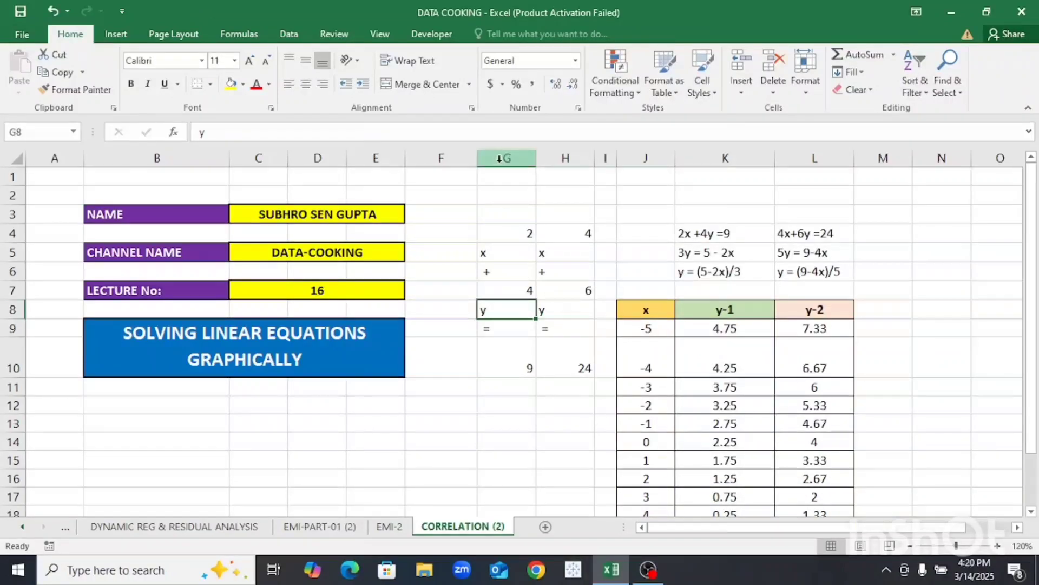
drag(500, 158, 886, 230)
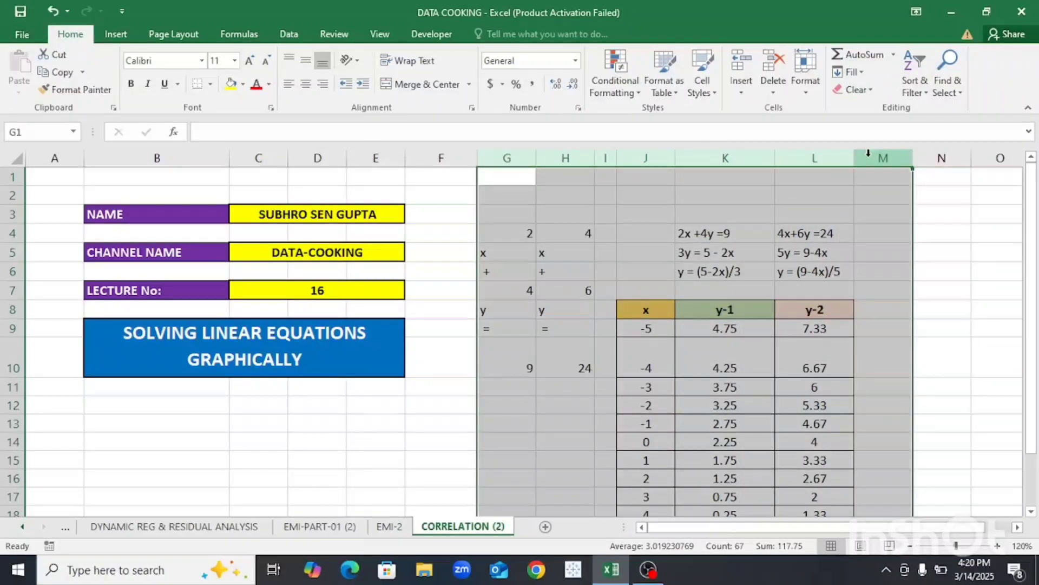
right_click(868, 154)
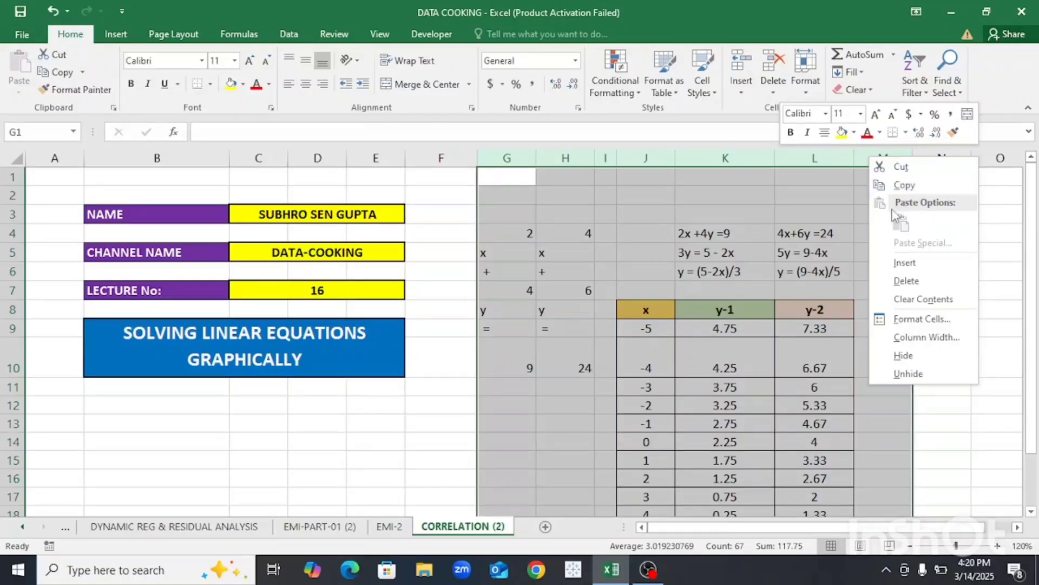
click(905, 262)
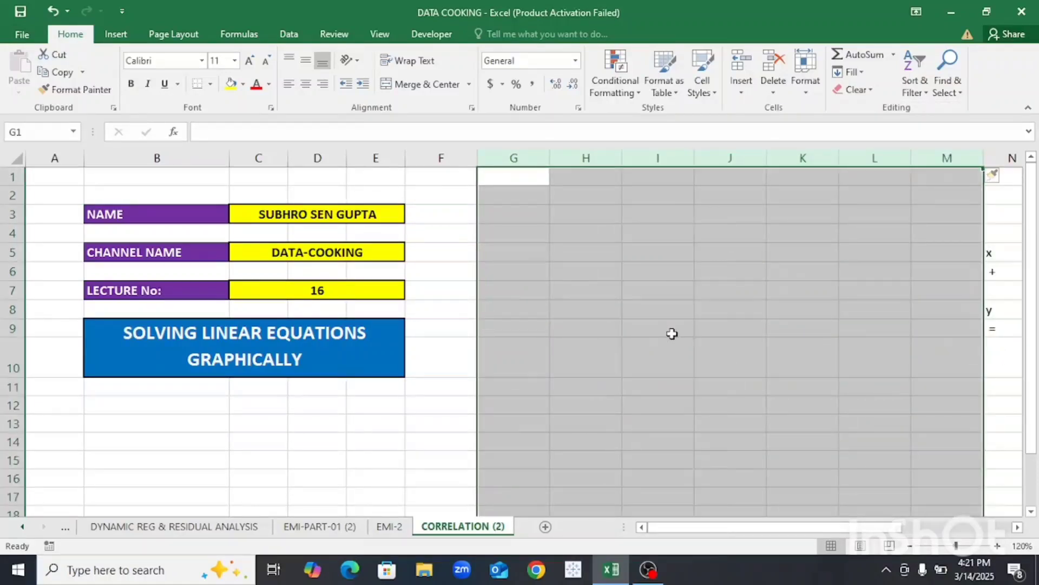
key(ctrl+z)
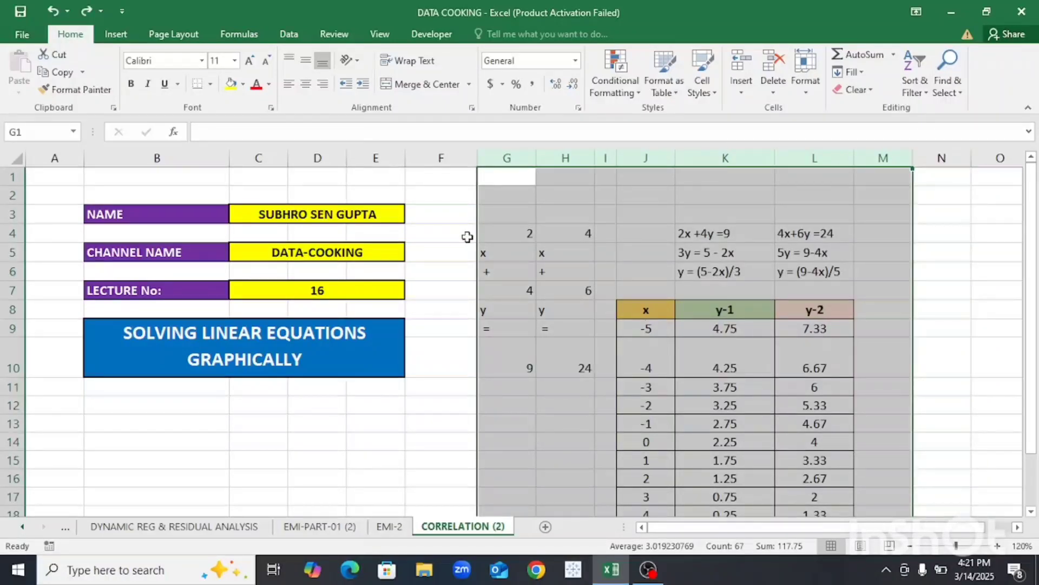
- Clear the equation coefficients and symbols from cells G4:H11
click(498, 237)
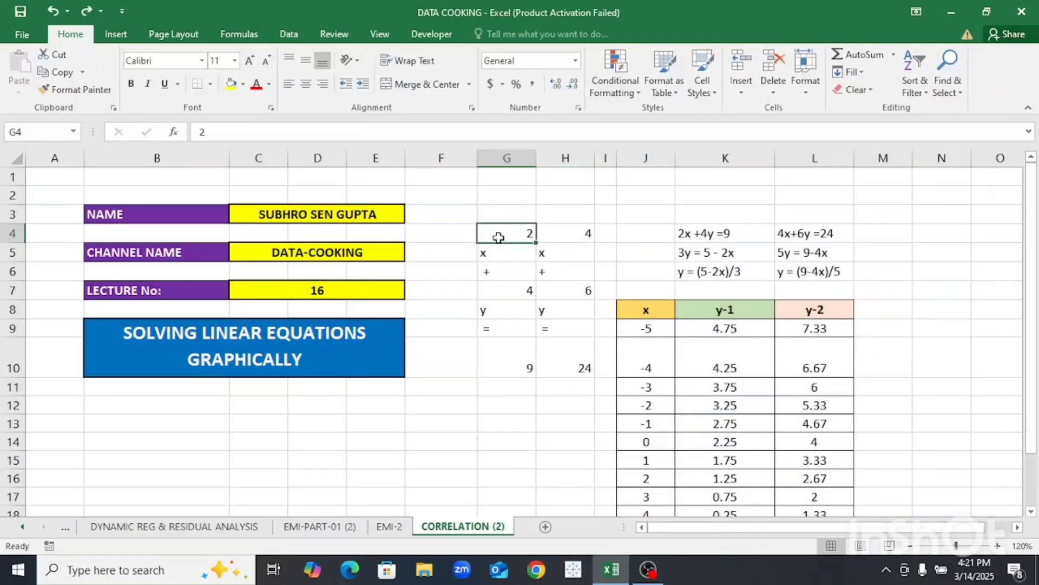
drag(494, 234, 552, 390)
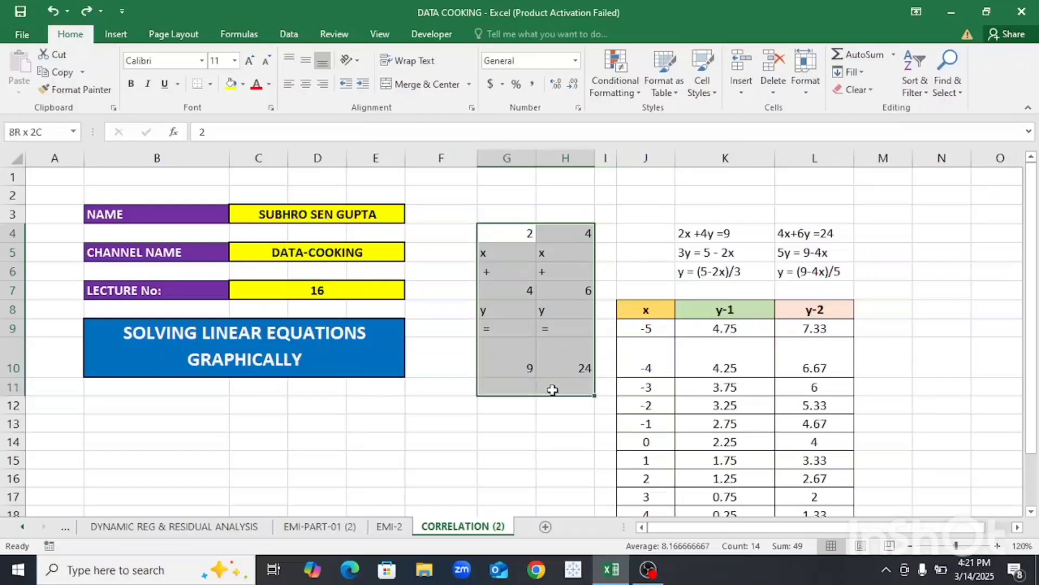
key(Delete)
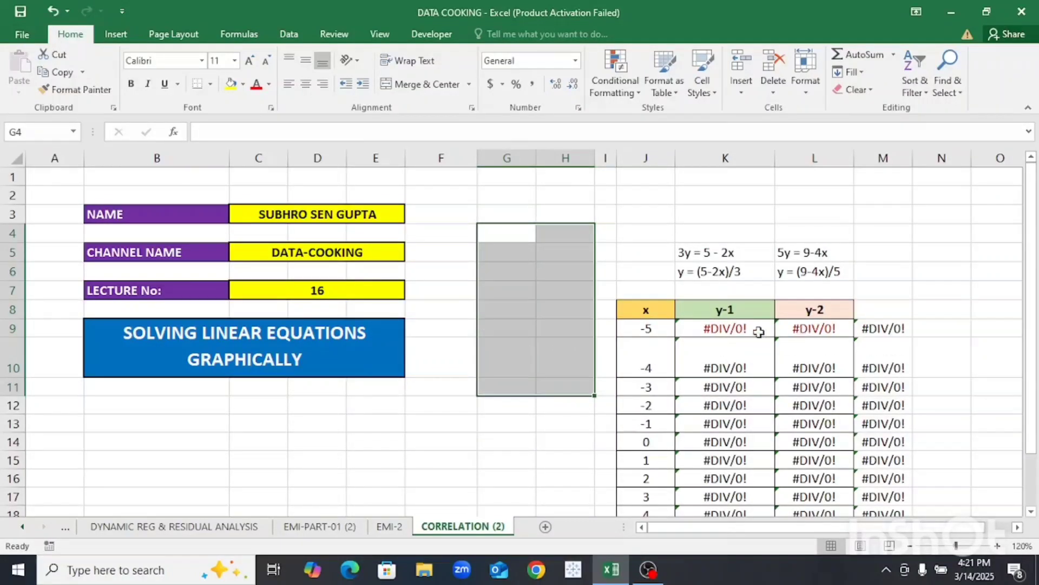
- Clear all values beneath the x, y-1 and y-2 headers, including the adjoining column, in cells J9:M19
double_click(668, 331)
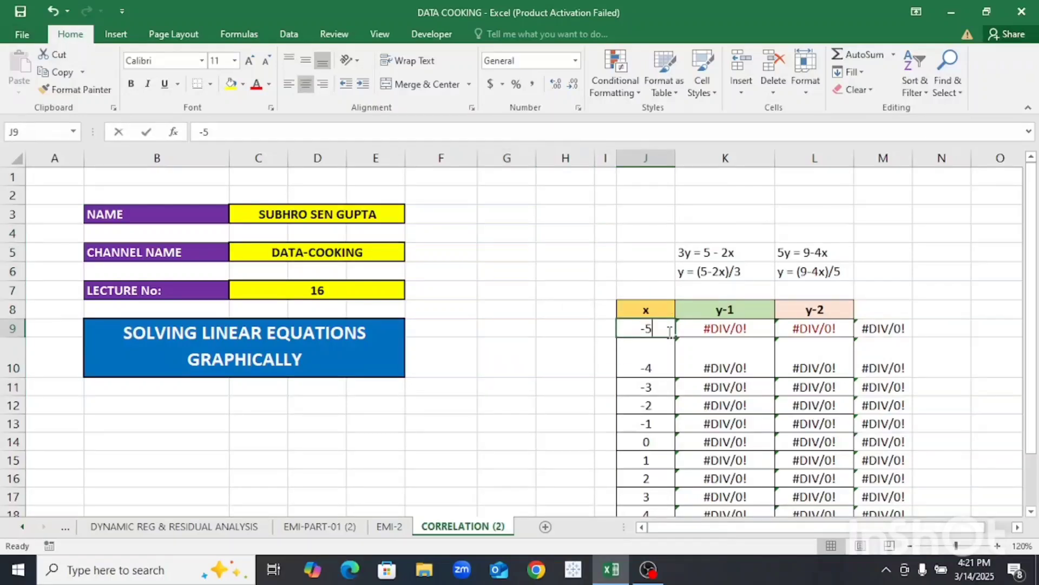
click(481, 380)
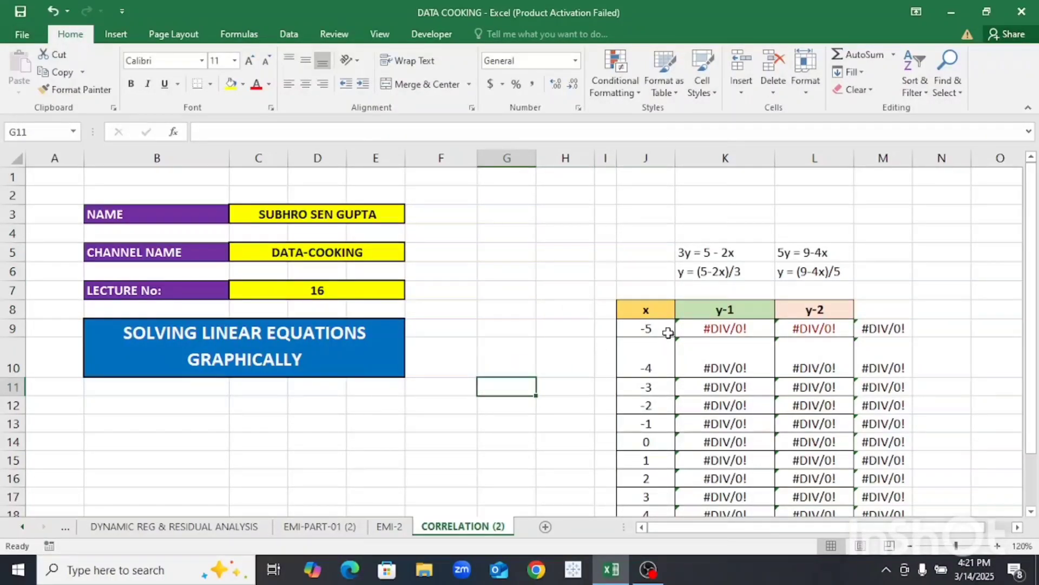
click(667, 331)
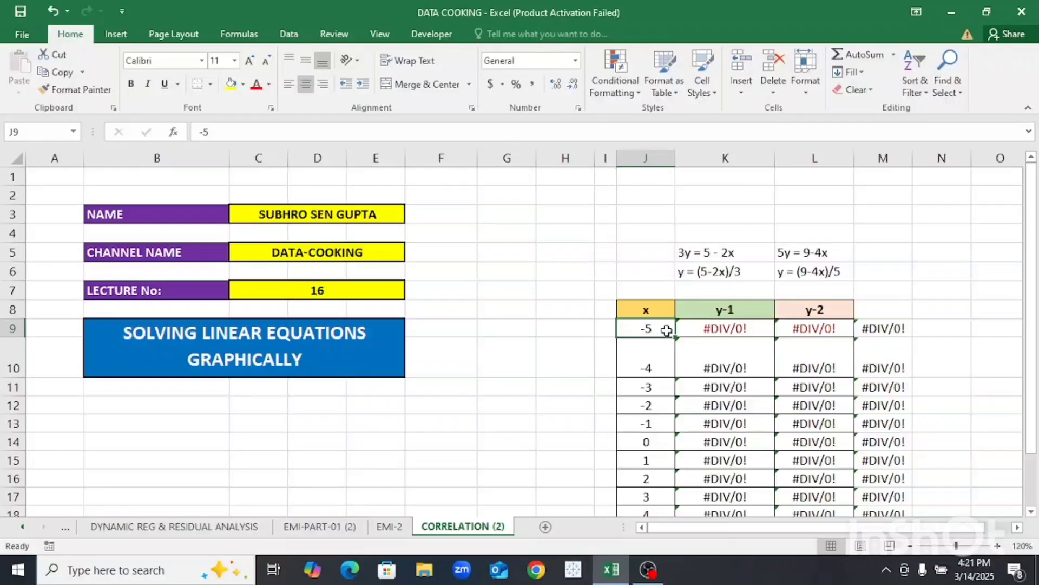
key(ctrl+shift+Right)
key(ctrl+shift+Down)
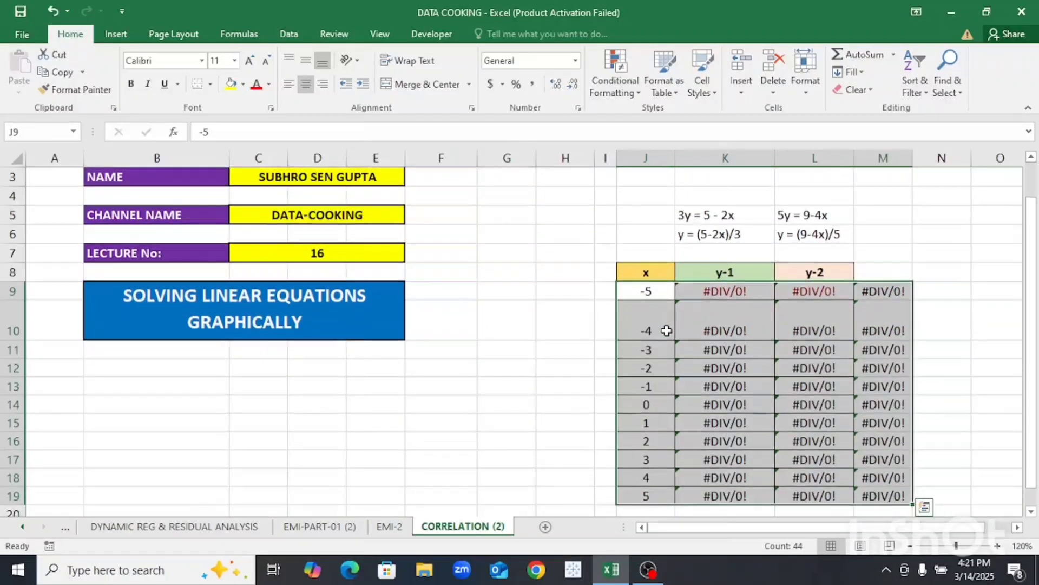
key(Delete)
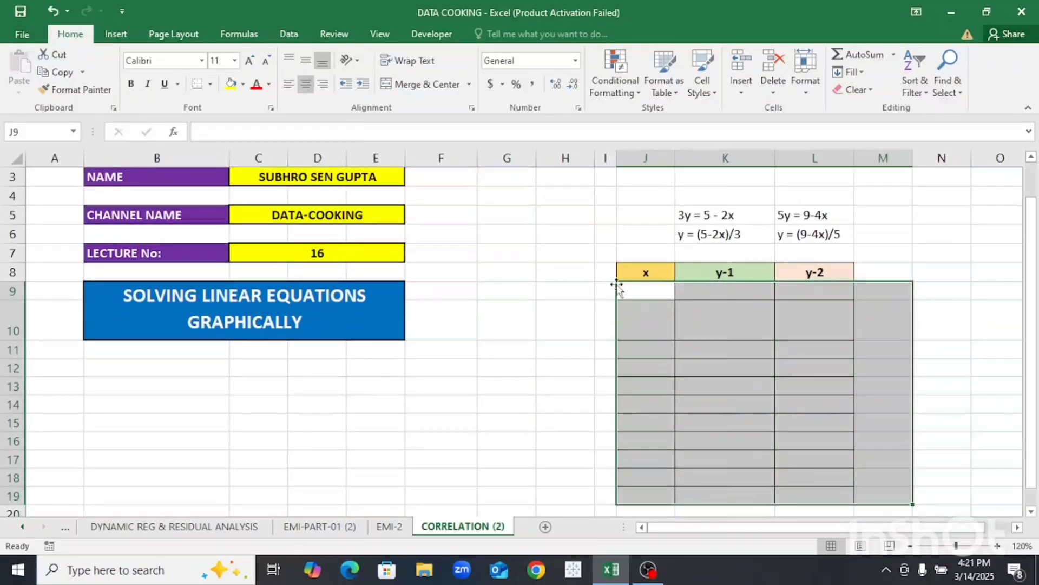
click(499, 228)
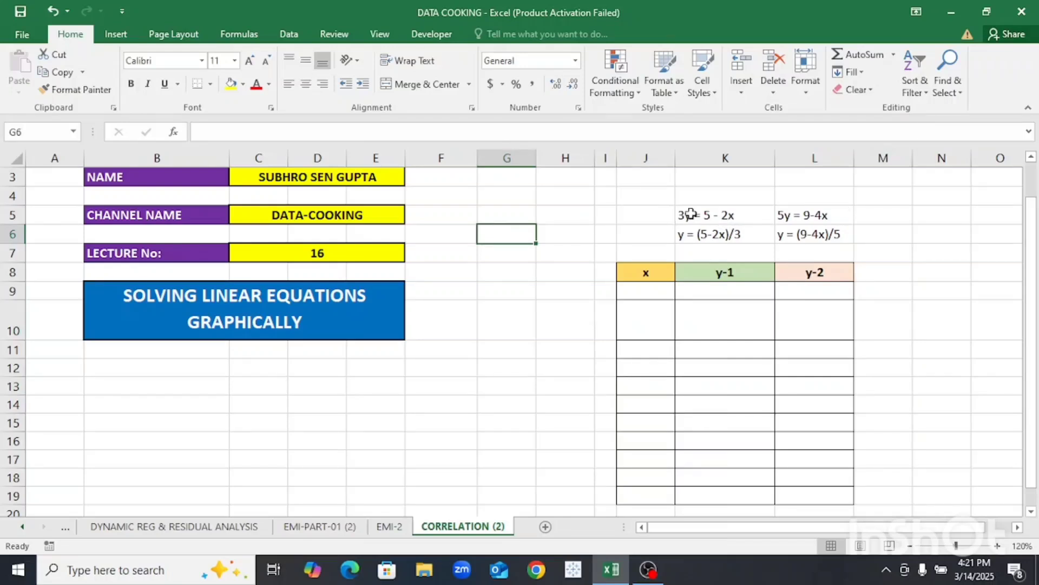
- Replace the formula in K4 with the equation text 2x+3y = 5
click(718, 197)
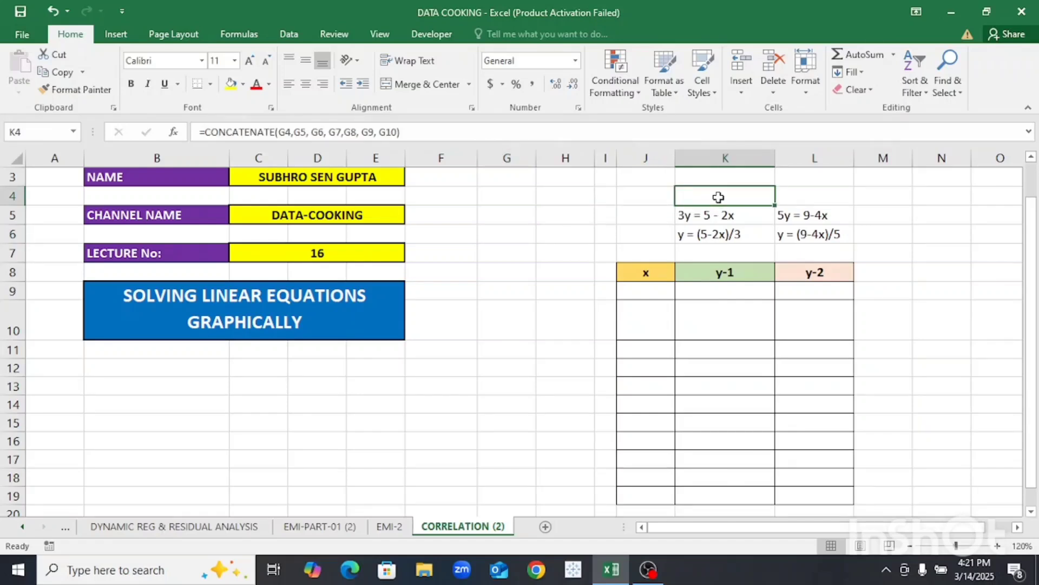
text(2x)
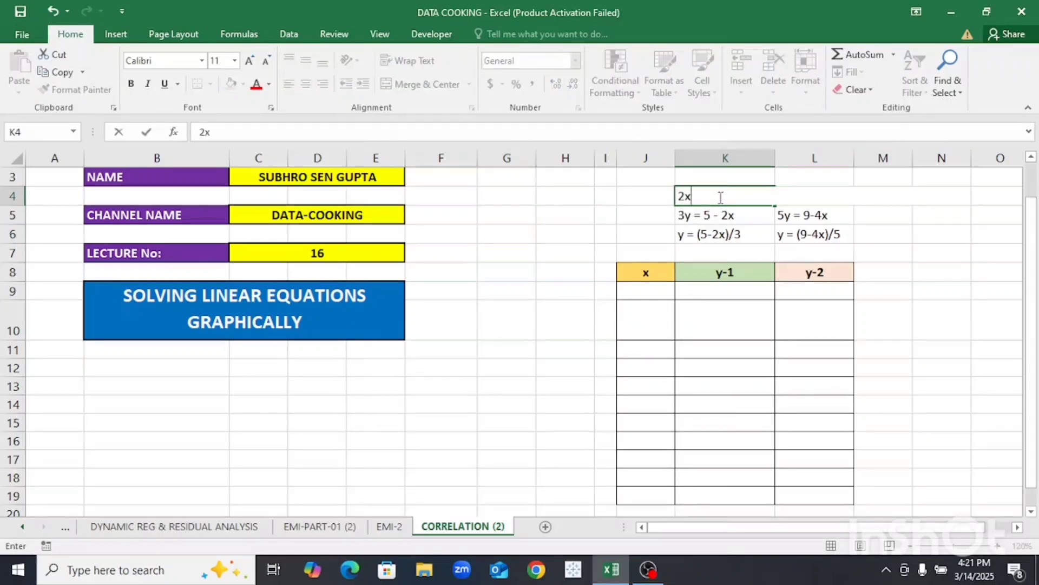
text(+5y =)
click(706, 197)
key(BackSpace)
text(3)
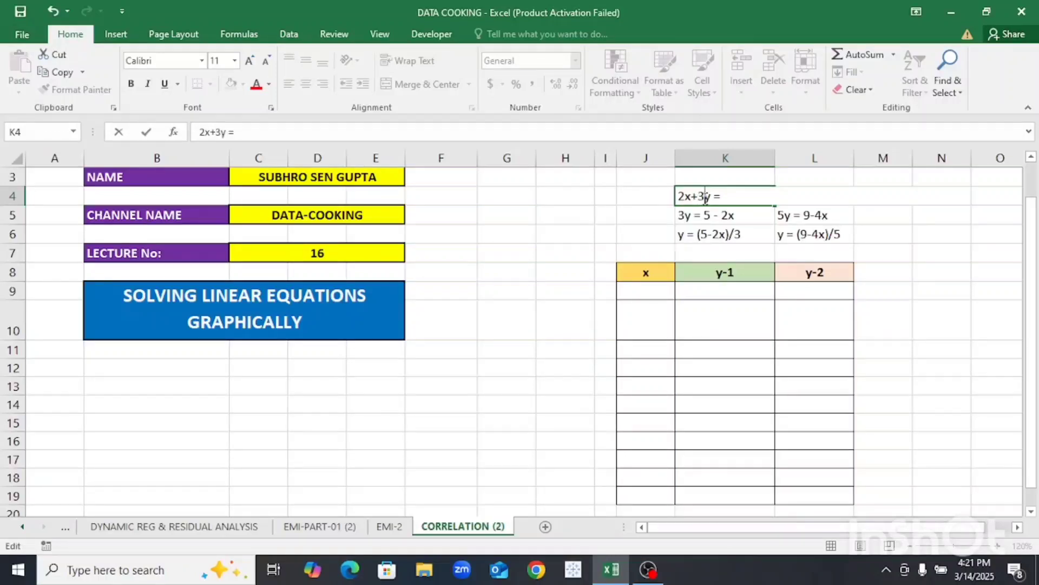
click(733, 195)
text(5)
click(881, 232)
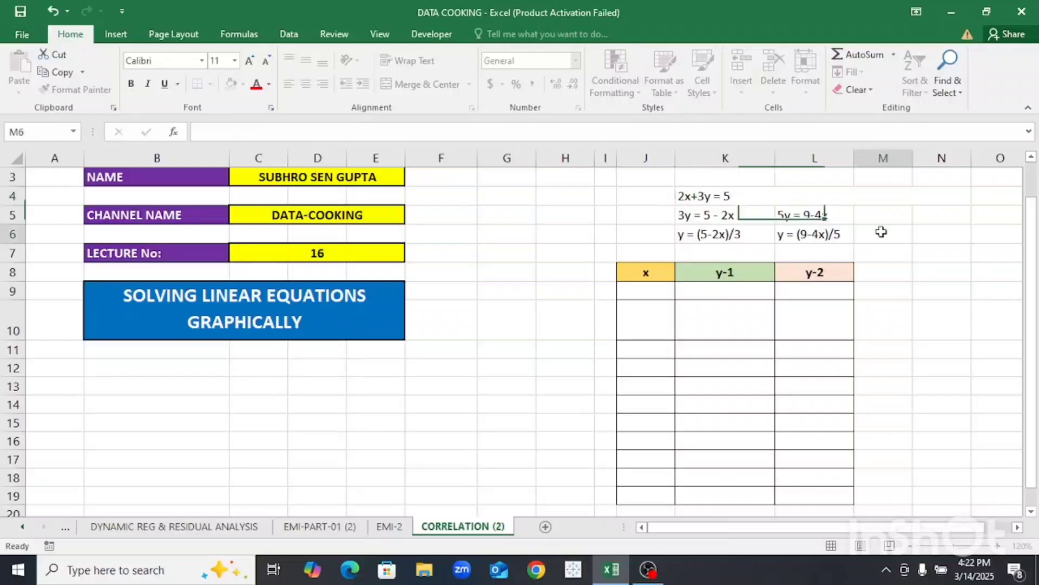
- Replace the formula in L4 with the equation text 4x+5y = 9
click(826, 191)
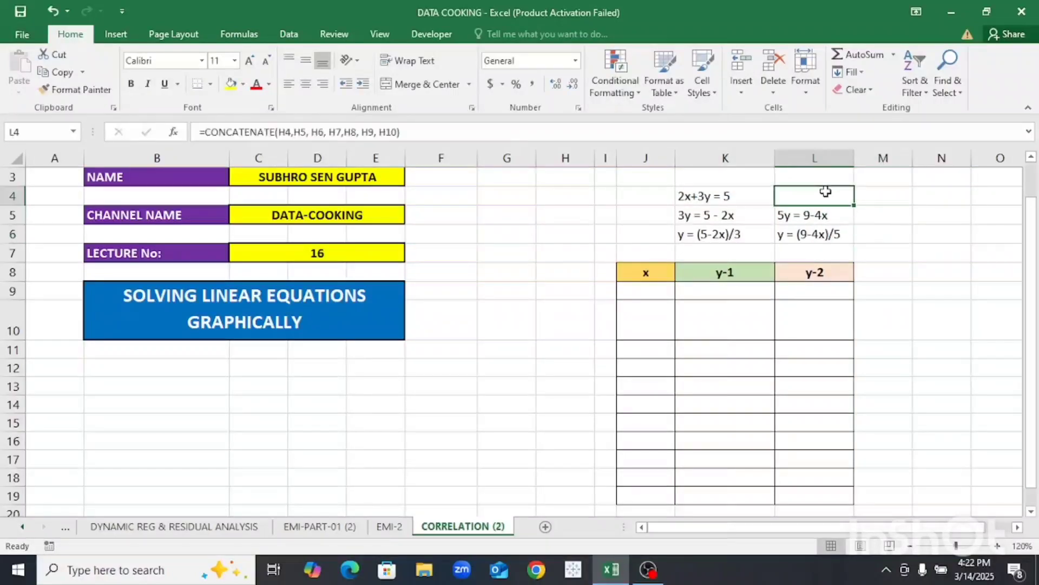
text(4)
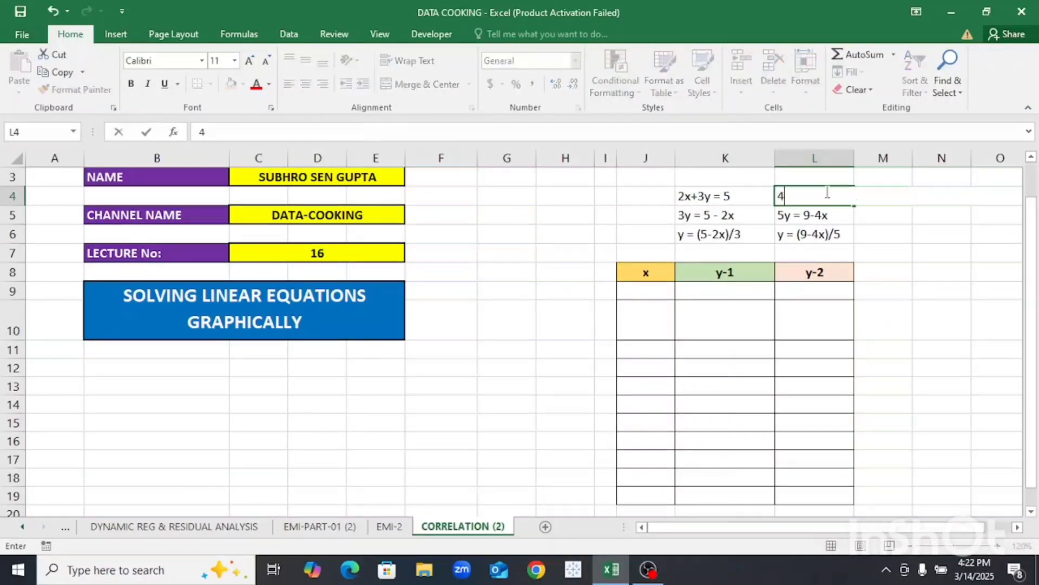
text(x+5y = 9)
key(Return)
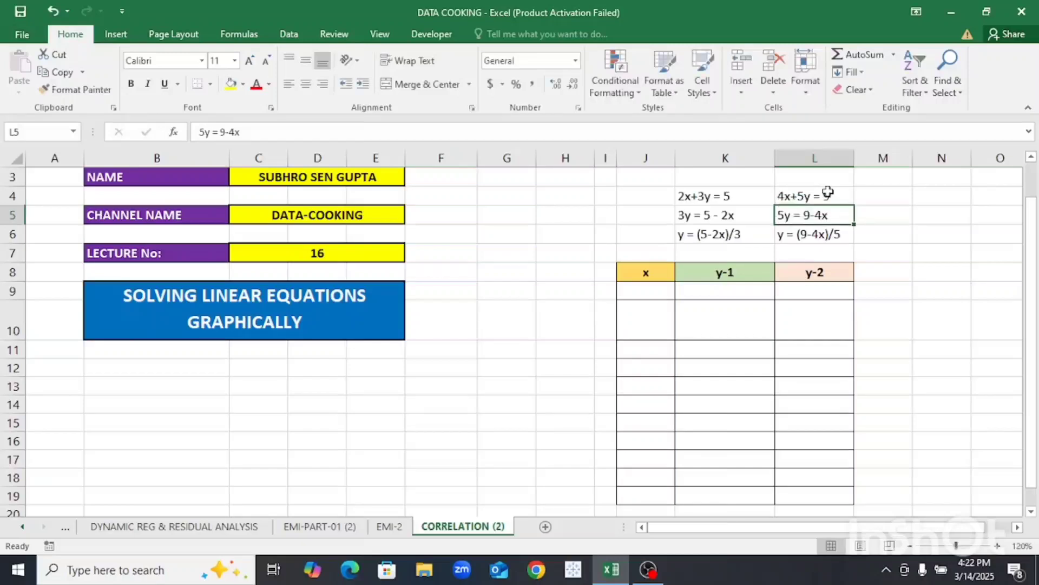
- Fill the first equation's cell K4 with yellow and the second equation's cell L4 with light orange
click(761, 195)
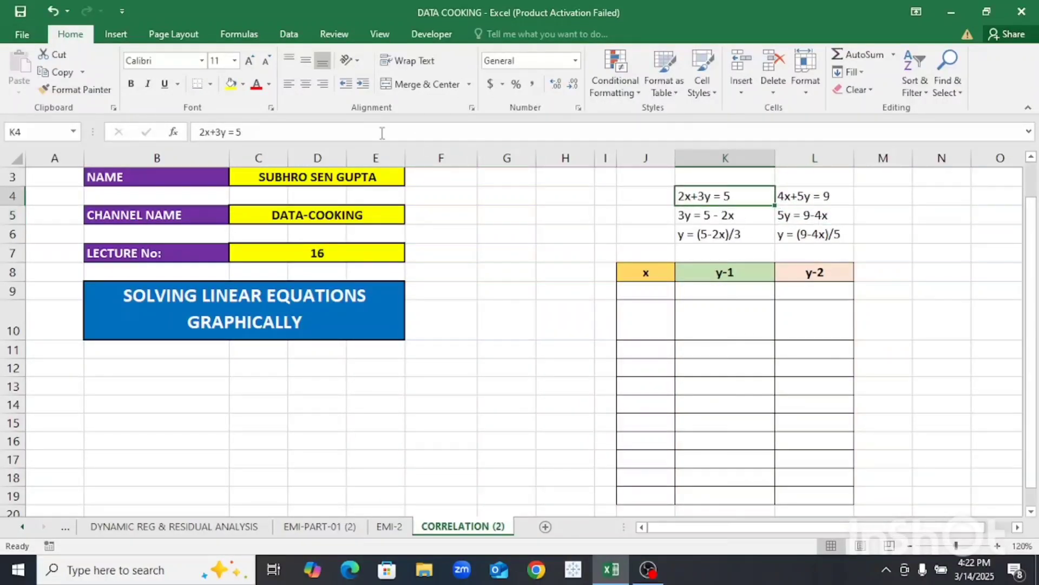
click(233, 90)
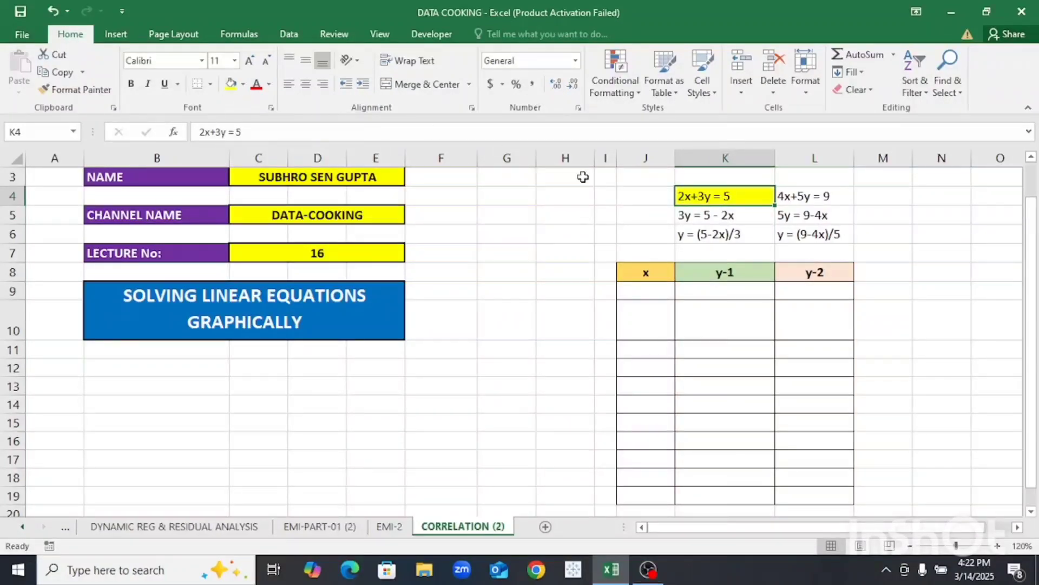
click(823, 199)
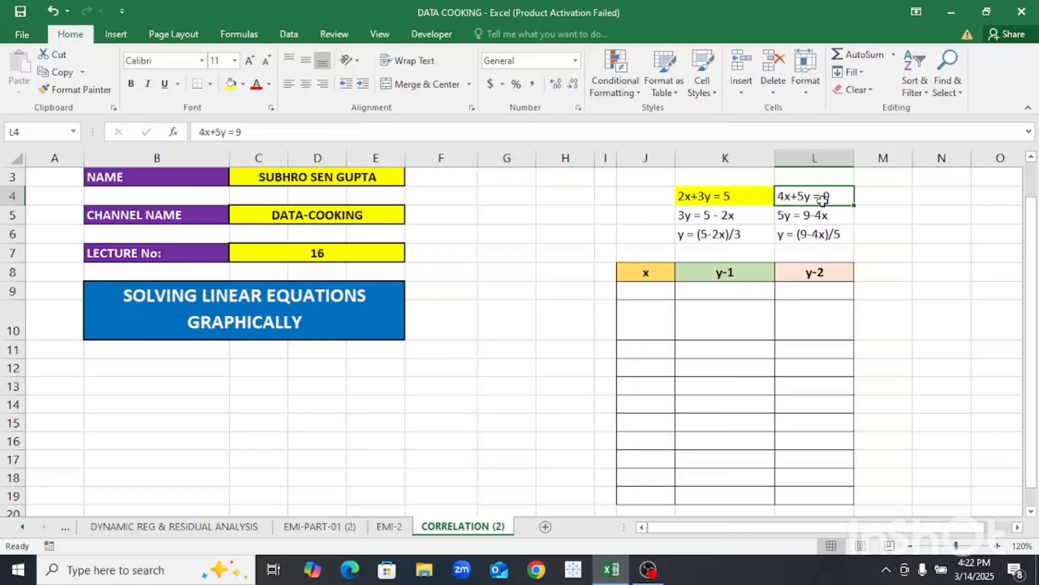
click(242, 86)
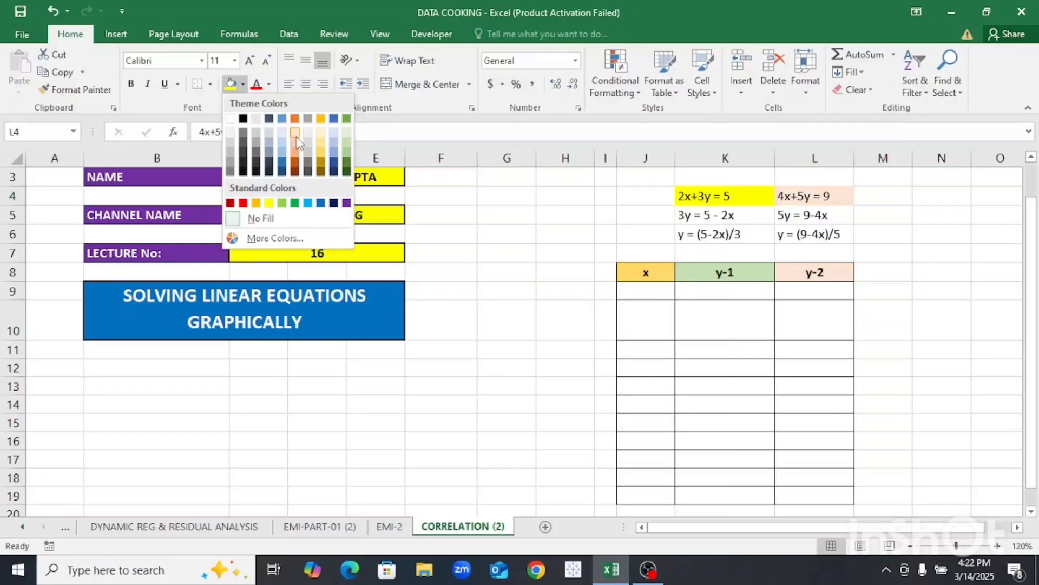
click(298, 142)
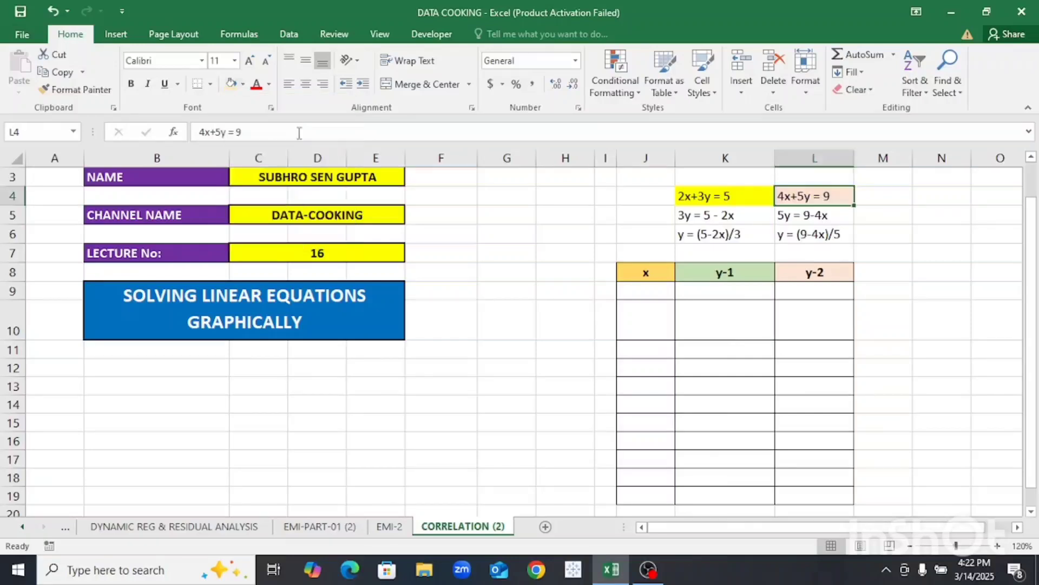
- Change the fill of the first equation's cell K4 to light green
click(709, 190)
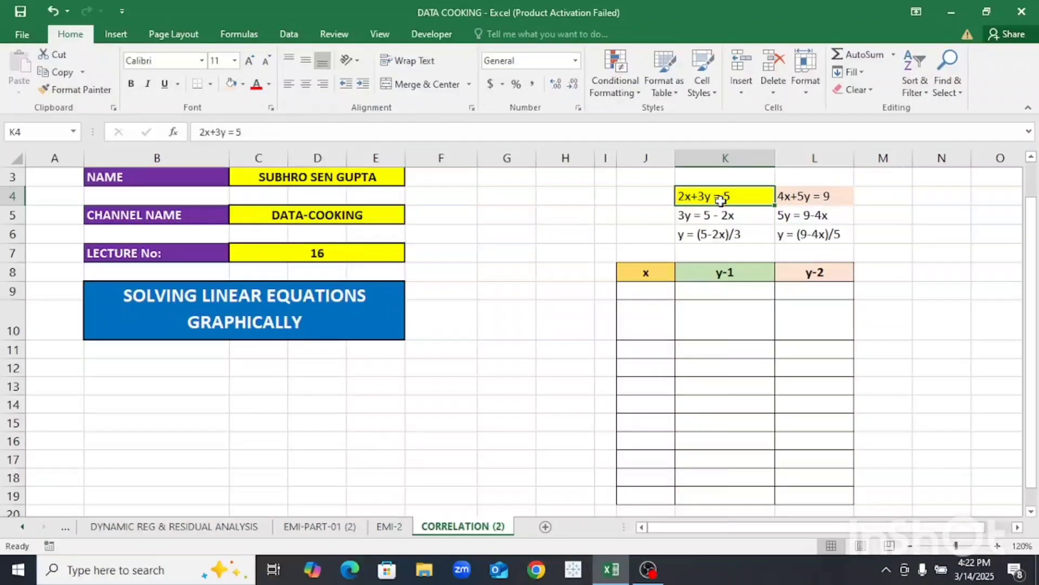
click(243, 84)
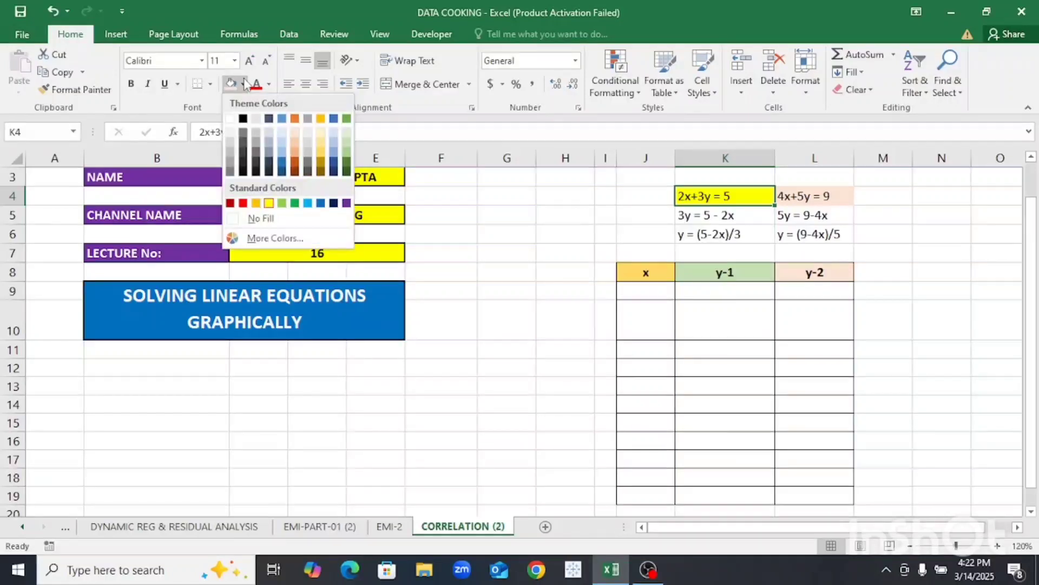
click(347, 134)
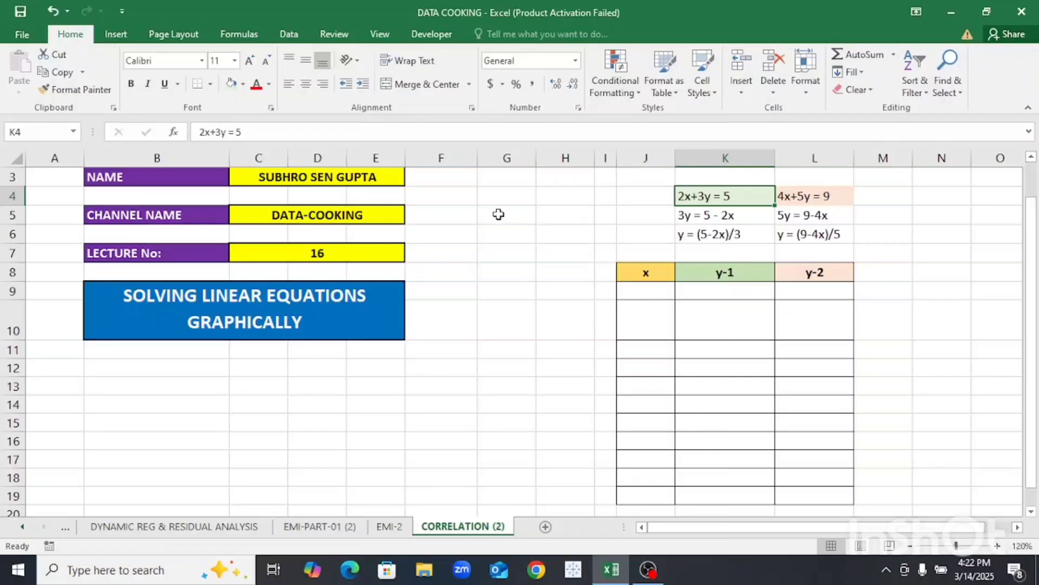
click(498, 214)
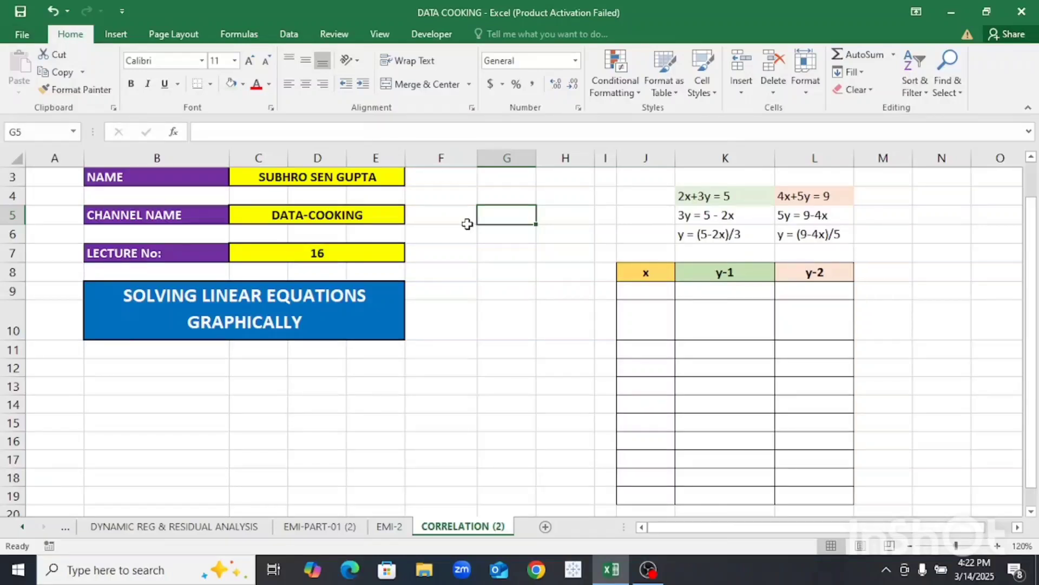
- Enter 2, x and + in cells G5, G6 and G7 as the first terms of the first equation
text(2)
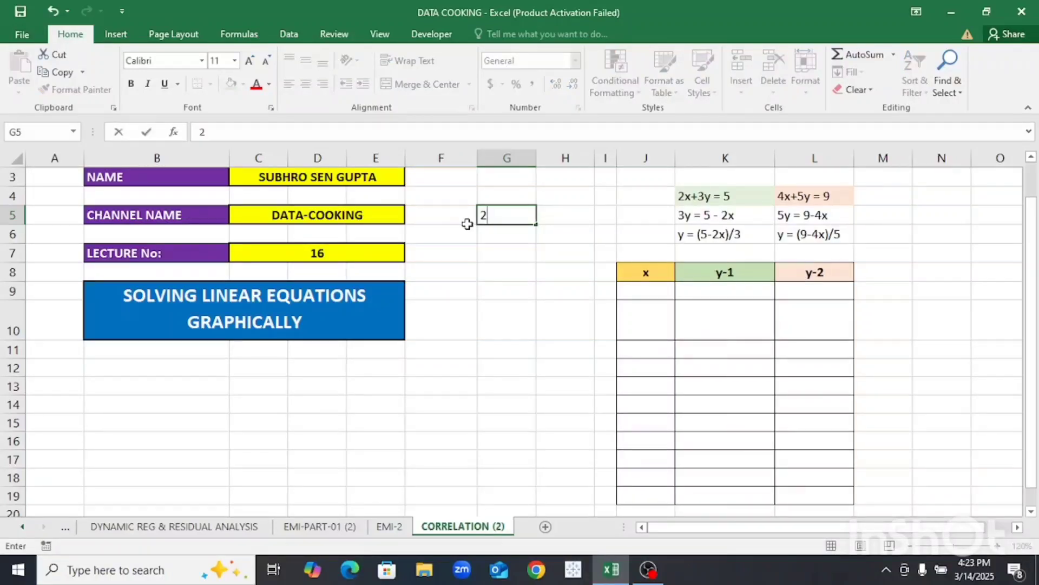
key(Return)
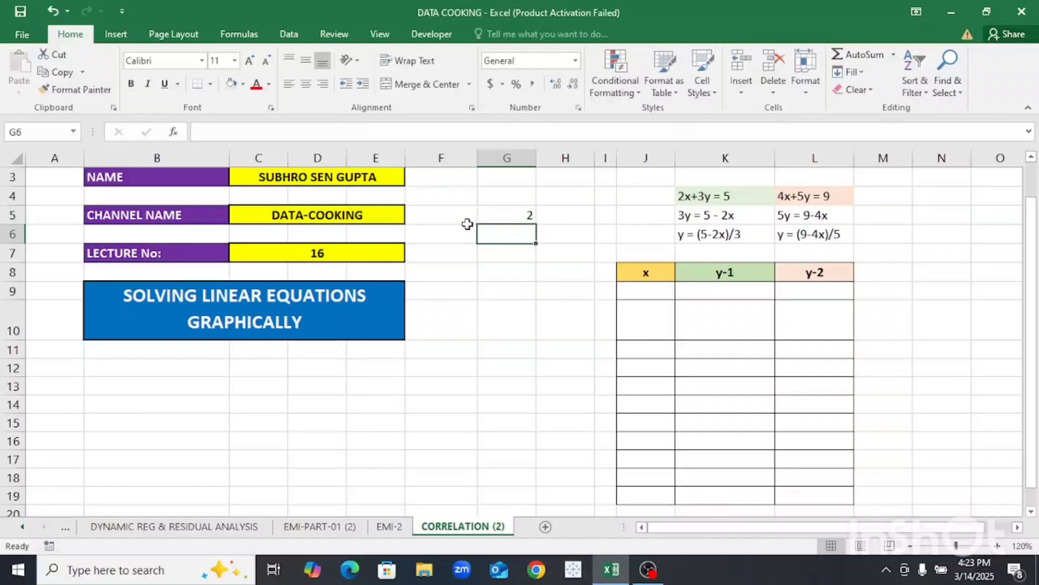
text(x)
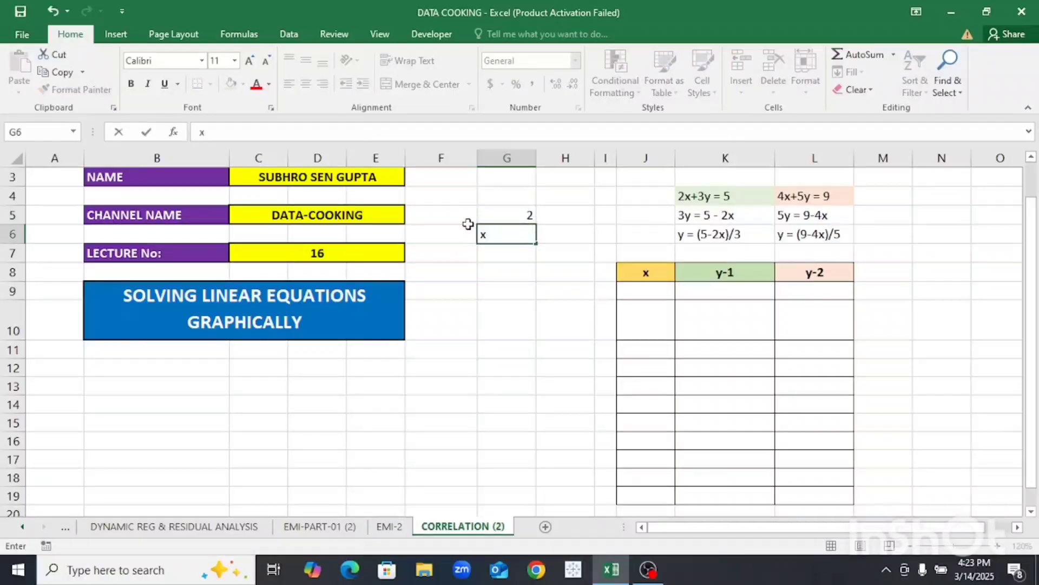
key(Return)
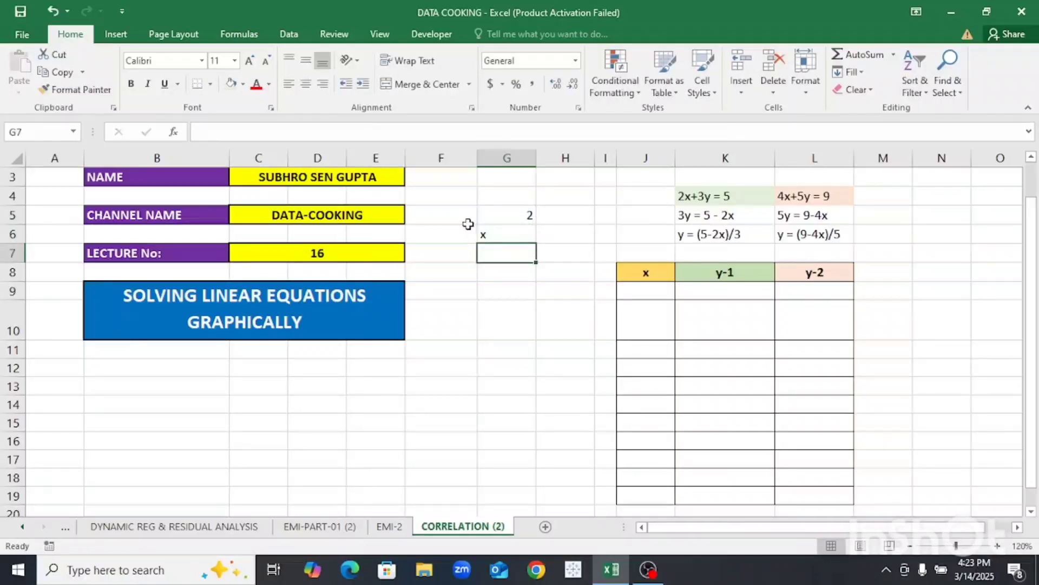
text(+)
key(Return)
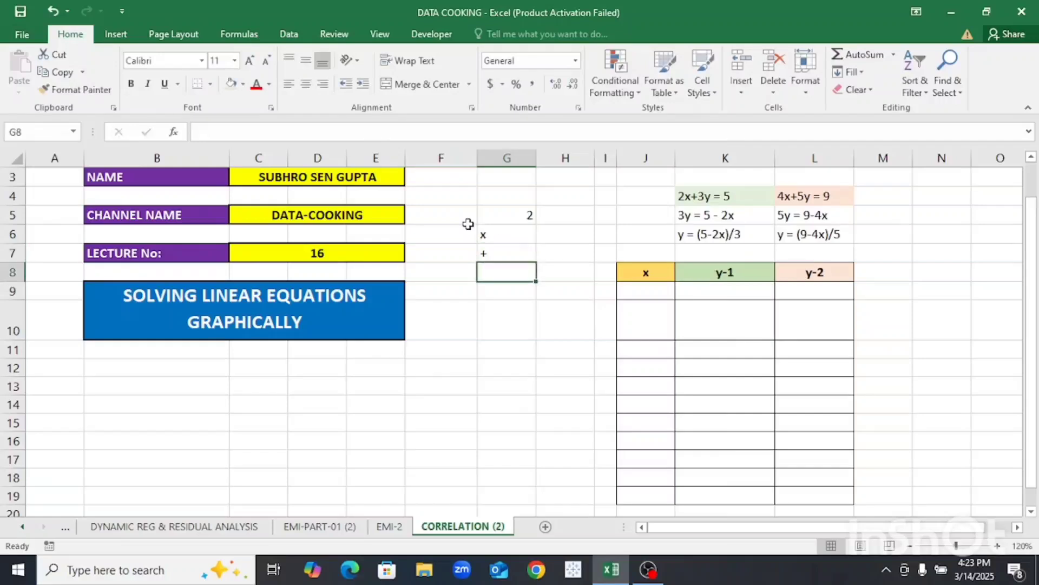
- Re-enter the plus sign in G7 with a leading space, and put 3 in G8 and y in G9
key(Up)
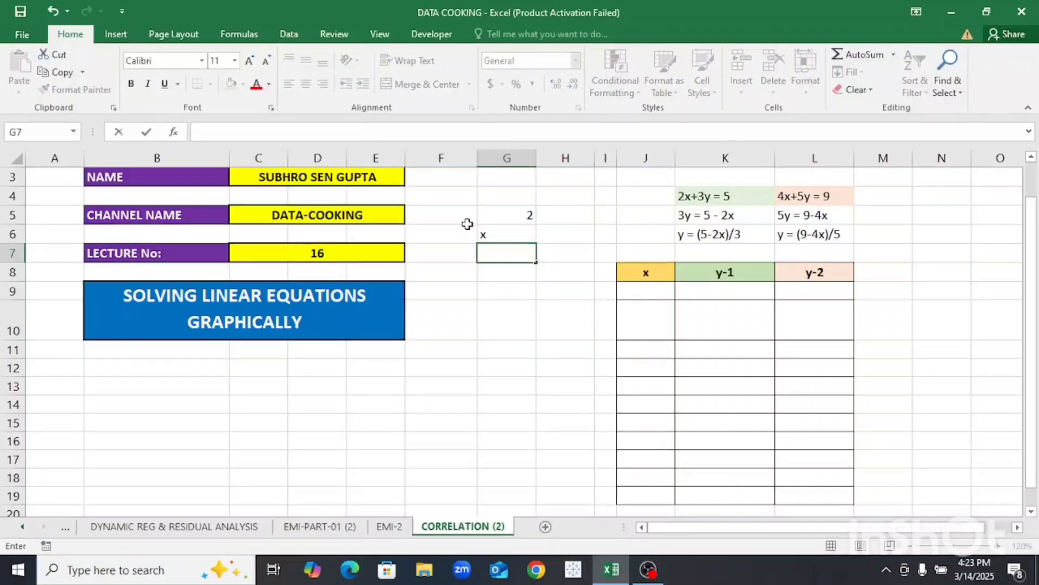
text(+)
key(Return)
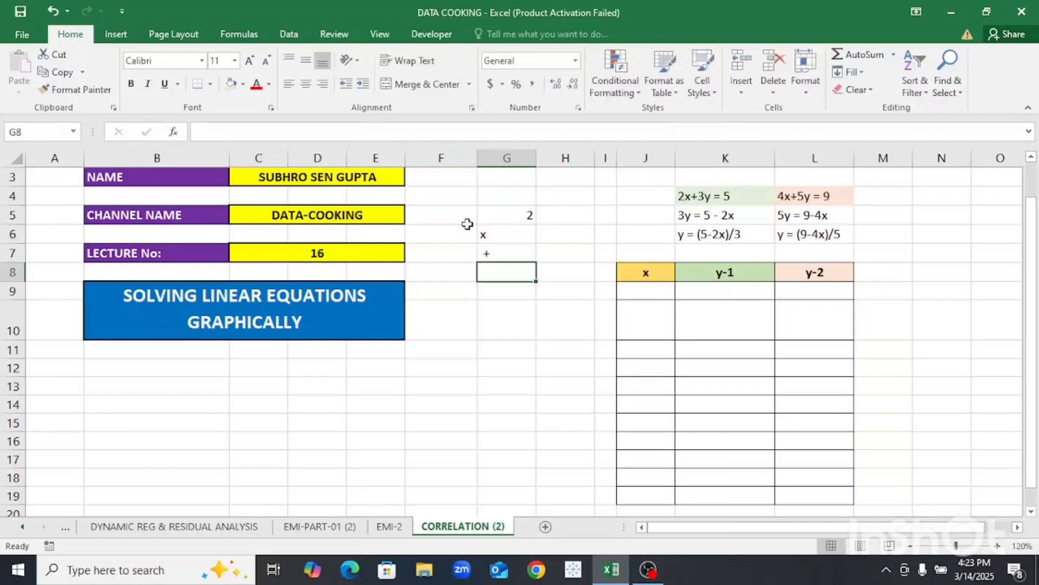
text(3)
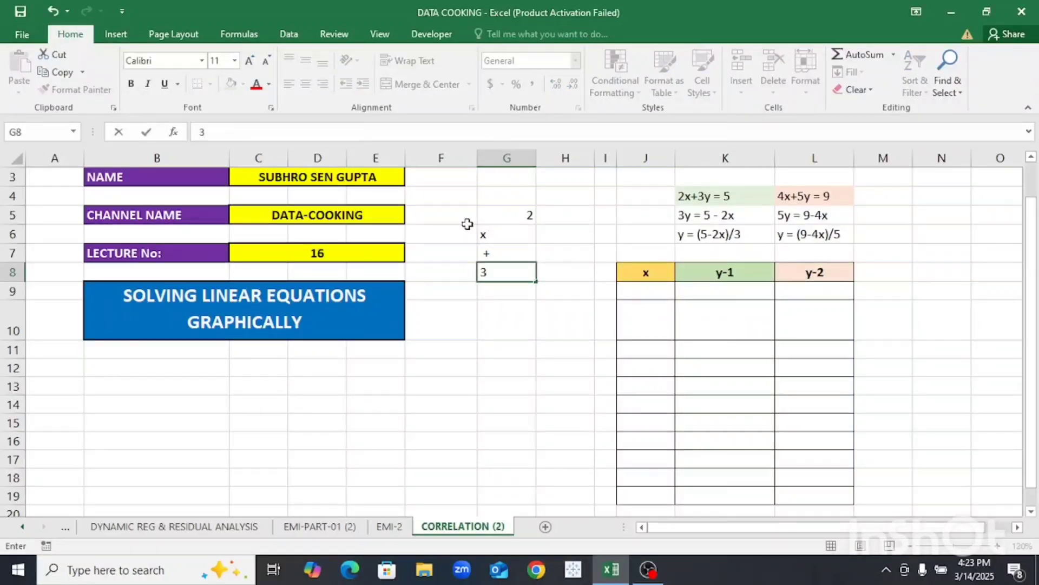
key(Return)
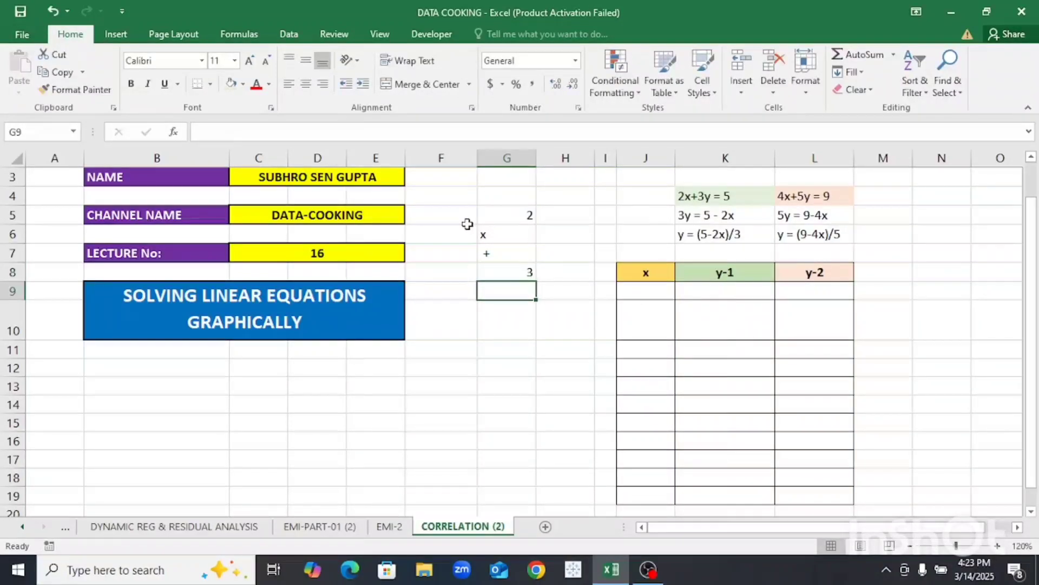
text(y)
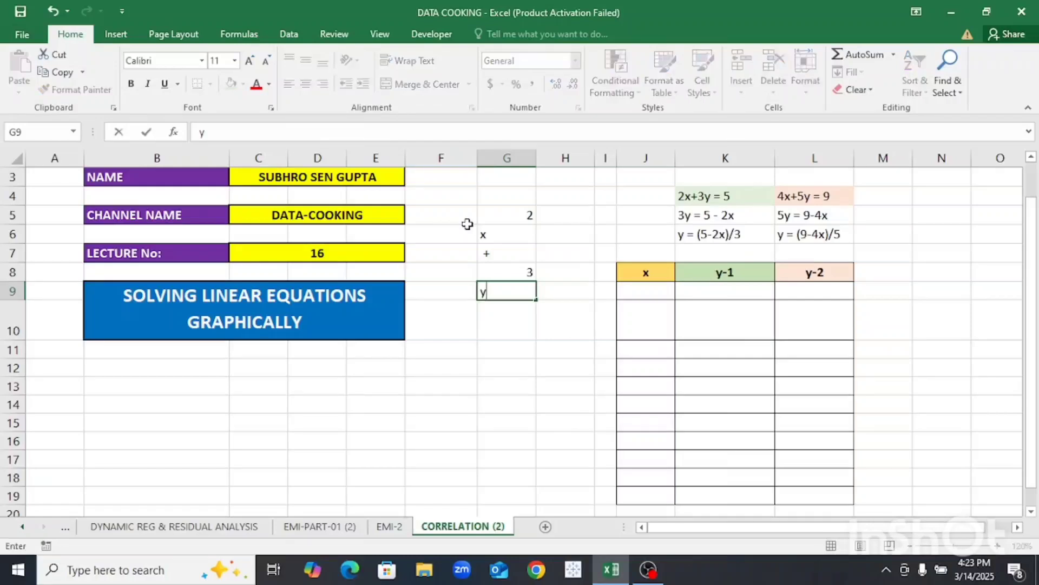
key(Return)
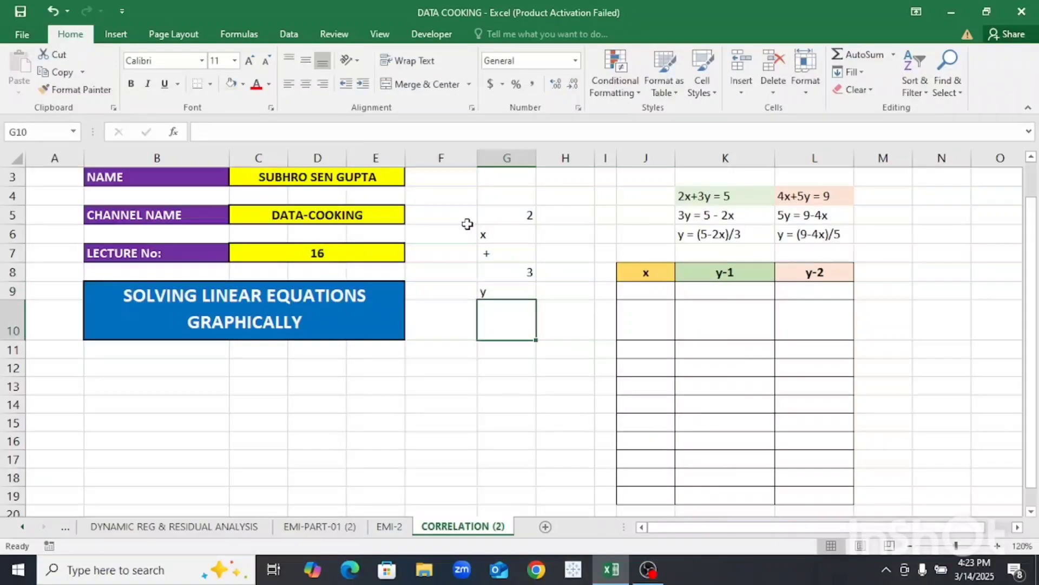
text(=)
key(Down)
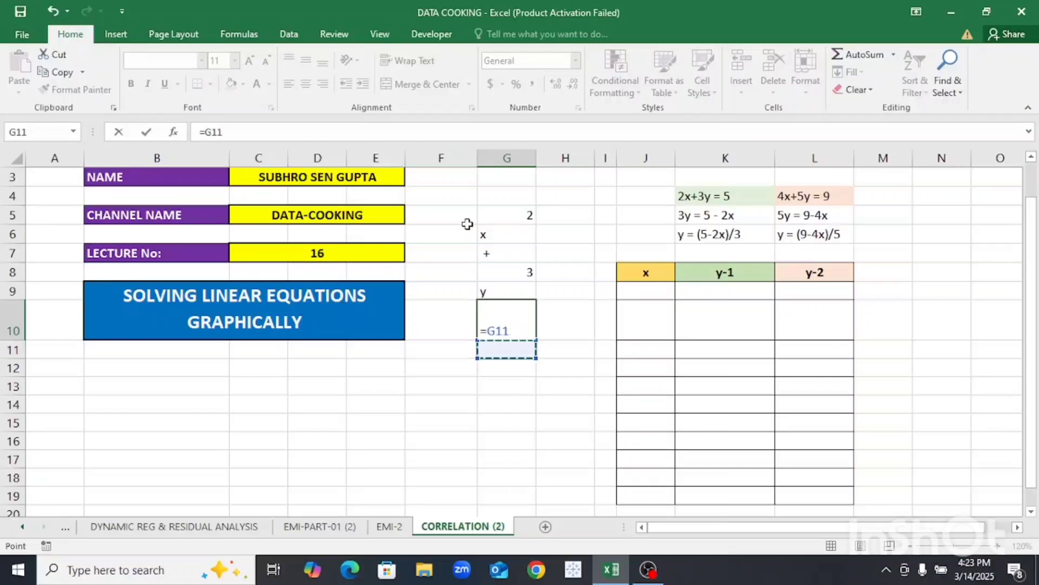
key(BackSpace)
key(BackSpace)
key(BackSpace)
key(BackSpace)
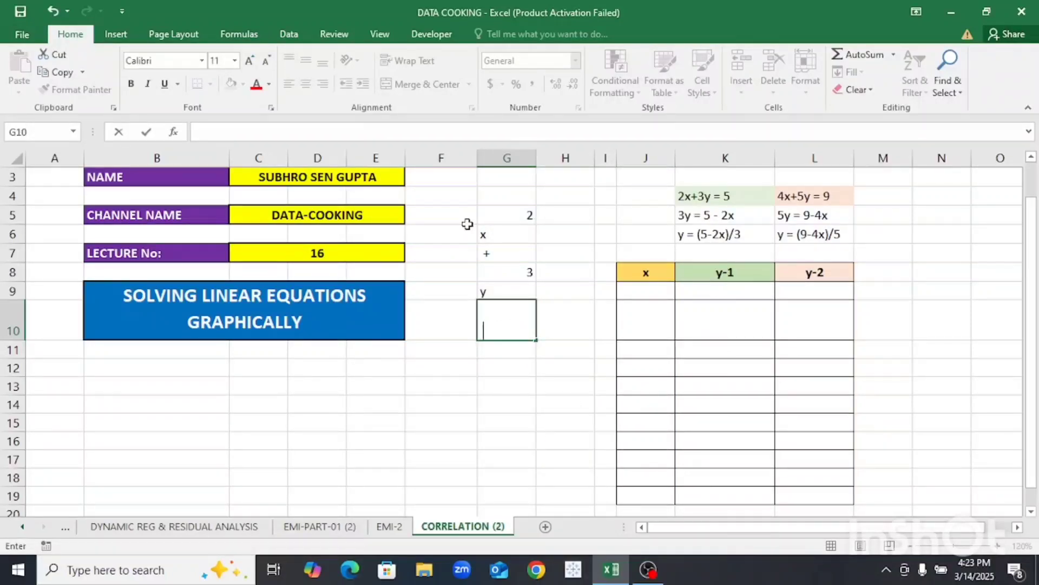
- Finish the first equation with a space-led equals sign in G10 and 5 in G11, and fill G5:G11 with light green
text(=)
key(Return)
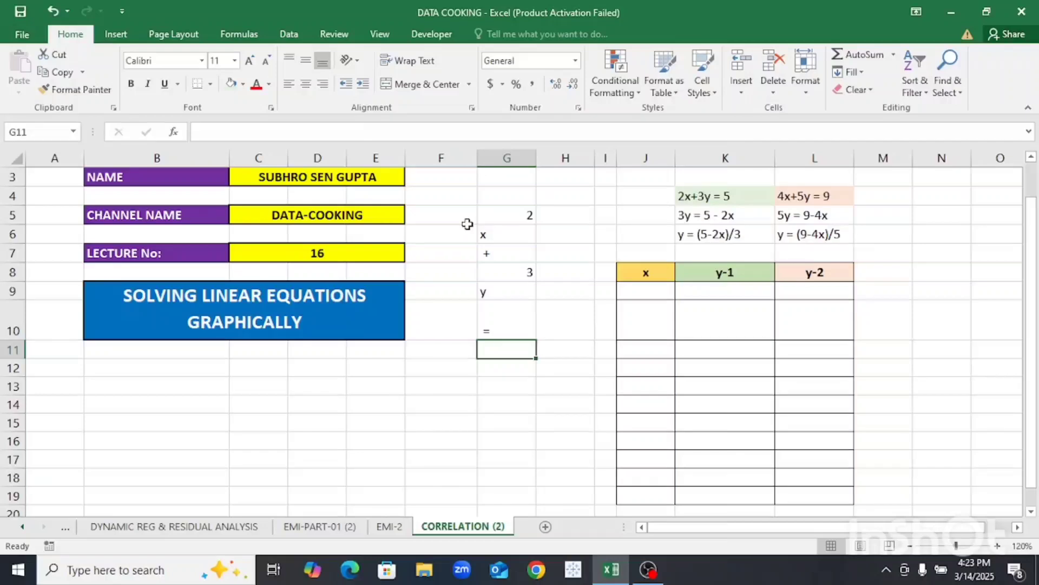
text(5)
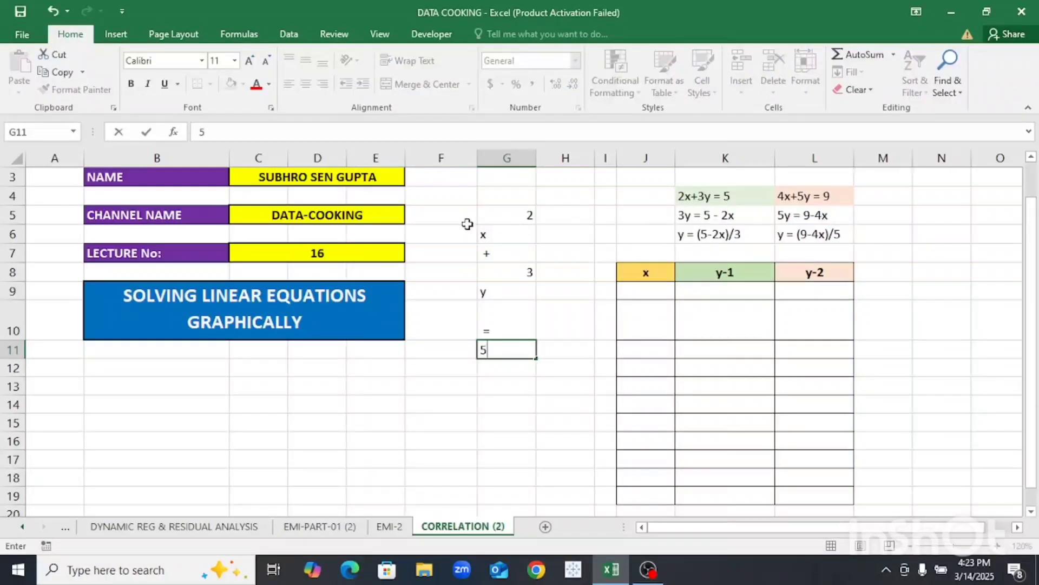
key(Return)
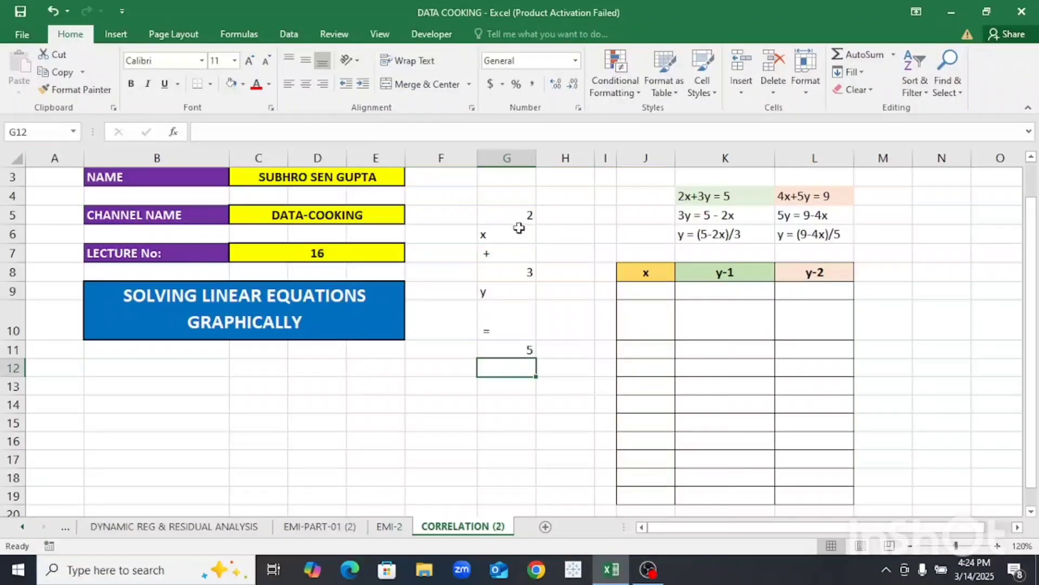
drag(518, 212, 516, 343)
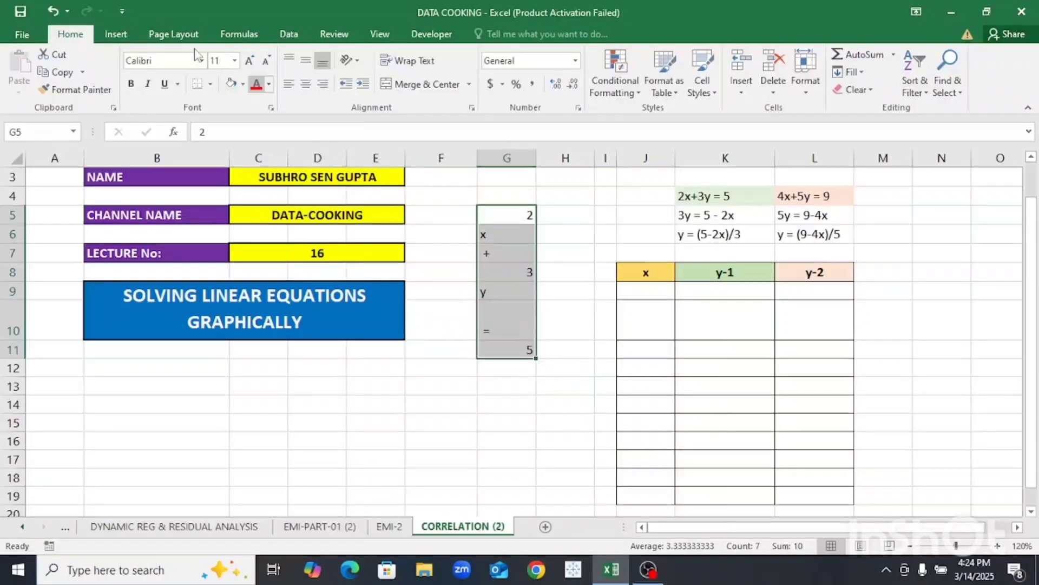
click(232, 85)
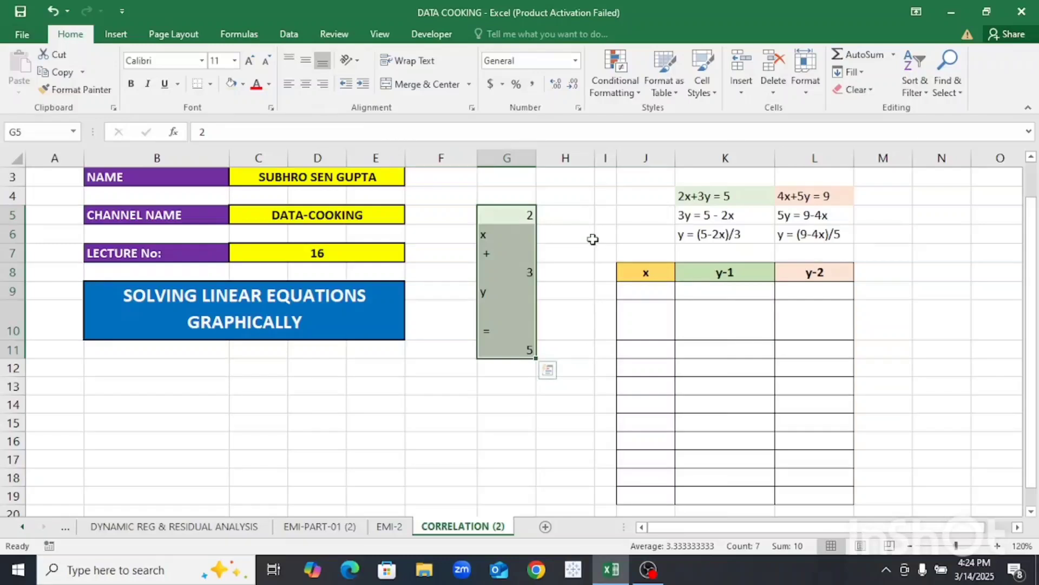
- Enter 4, x and + in cells H5, H6 and H7 as the first terms of the second equation
click(573, 217)
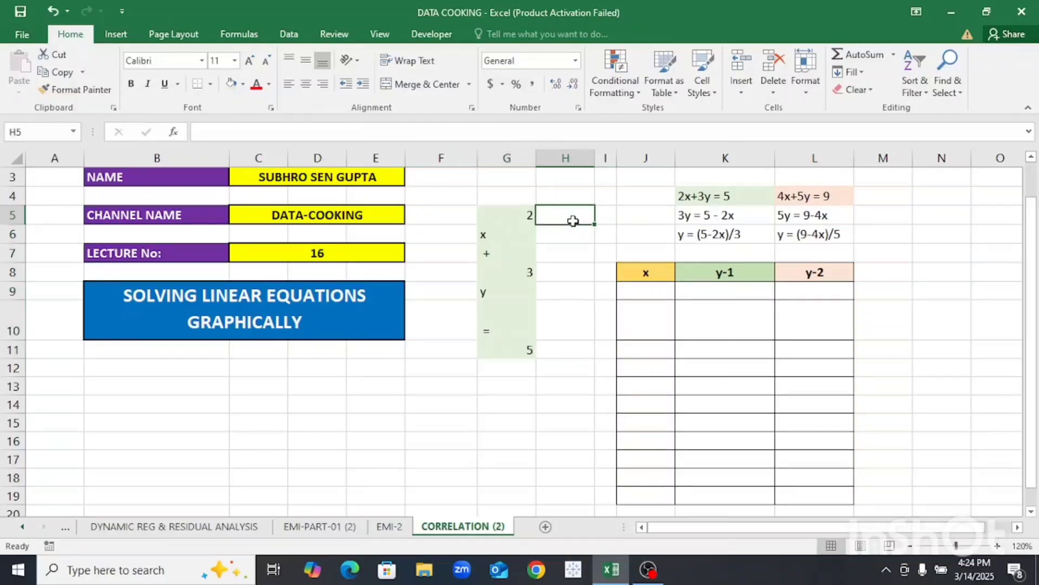
text(4)
key(Return)
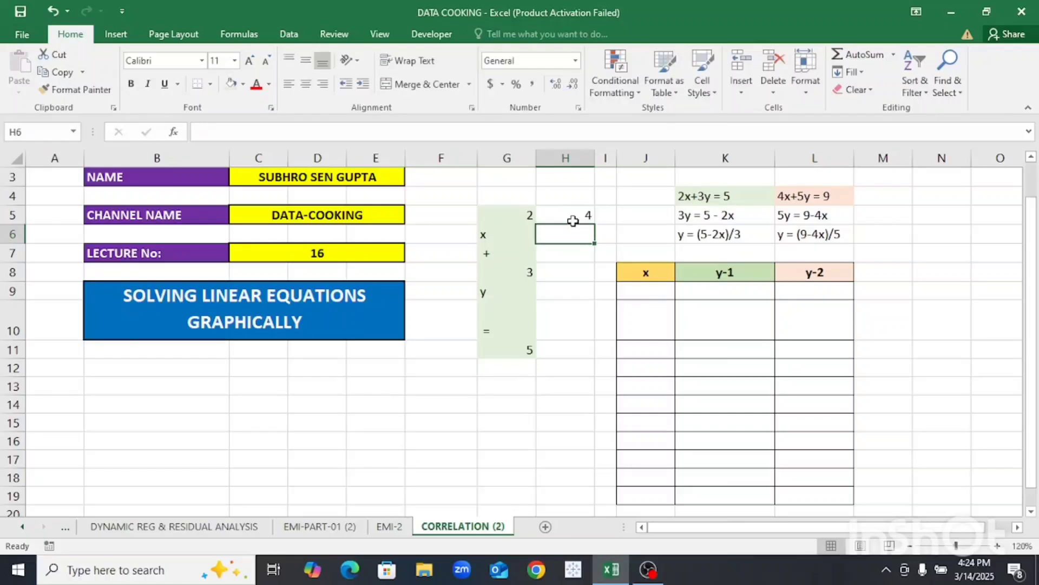
text(x)
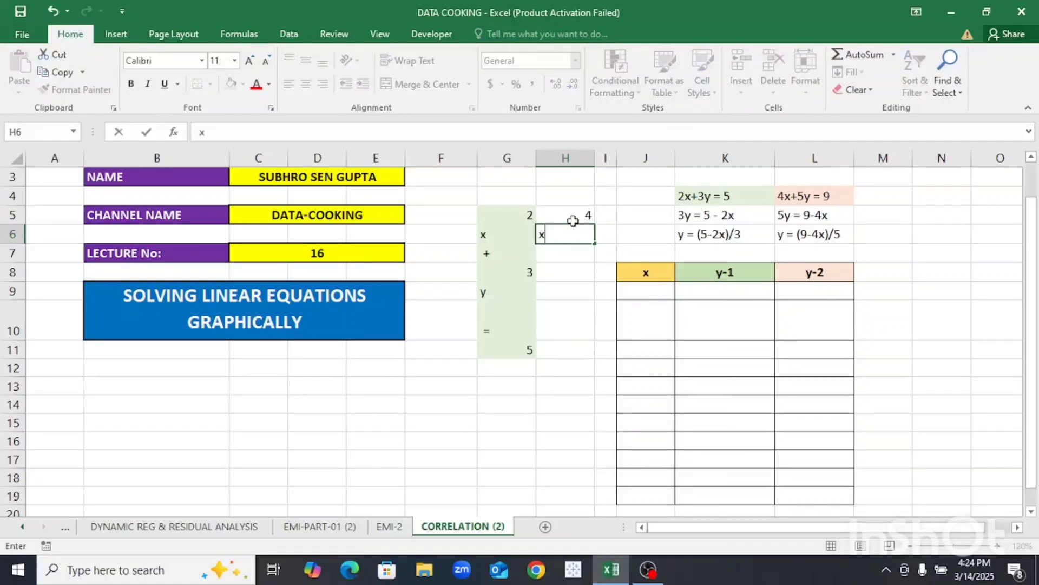
key(Return)
text(+)
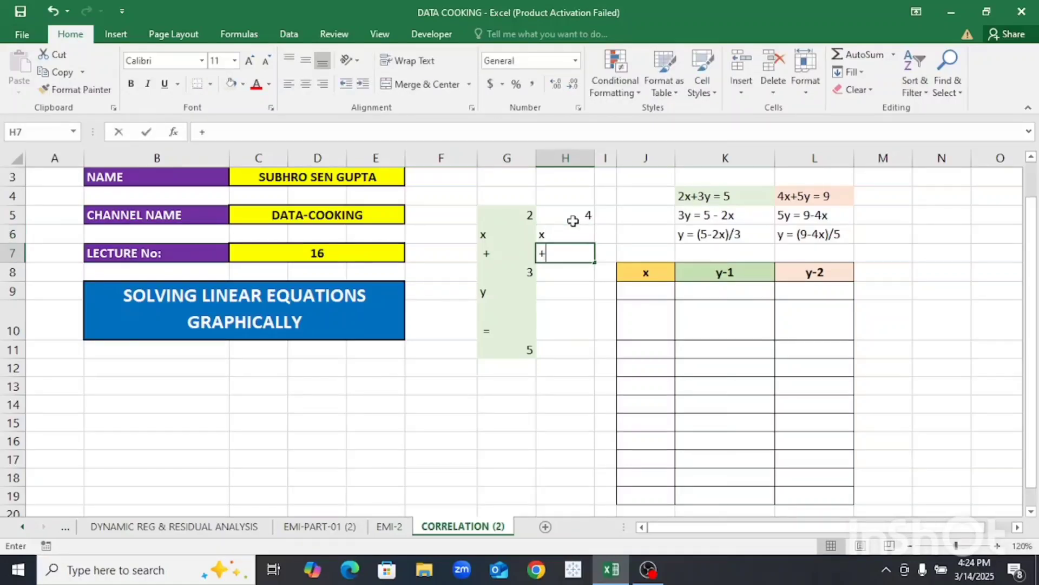
key(Return)
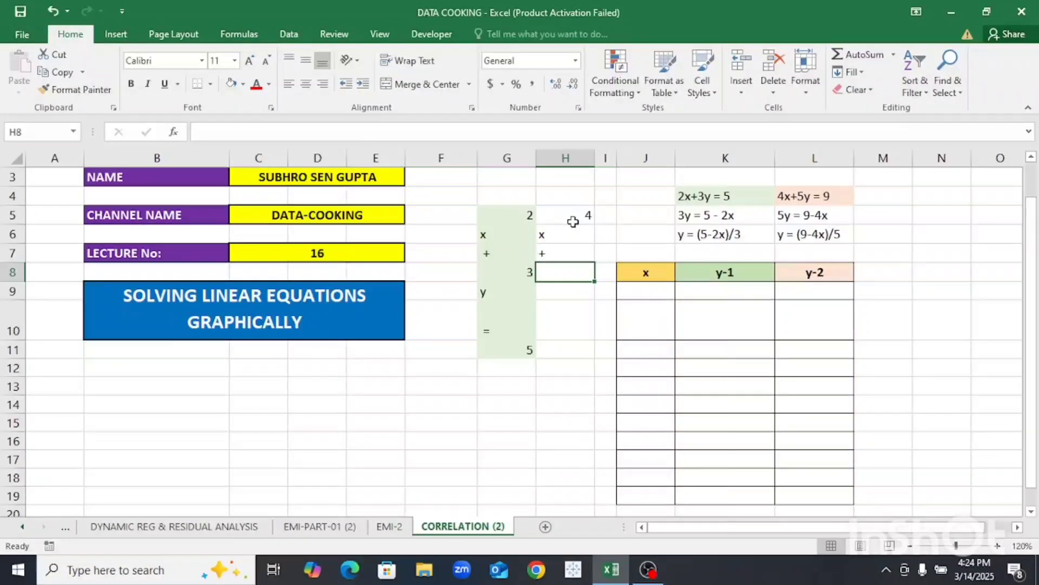
- Re-enter the plus sign in H7 with a leading space, and put 5 in H8 and y in H9
key(Up)
key(Delete)
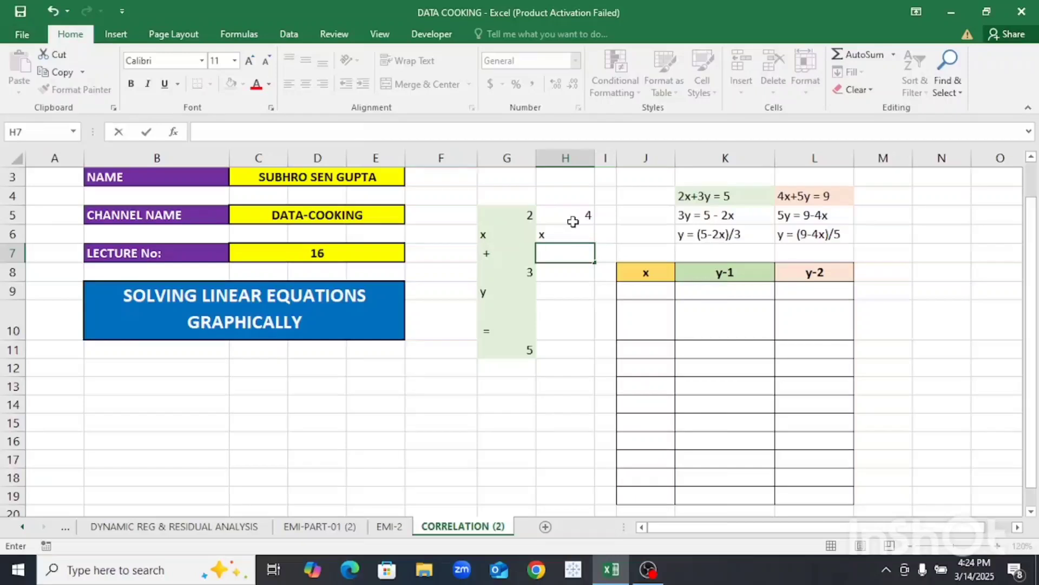
text(+)
key(Return)
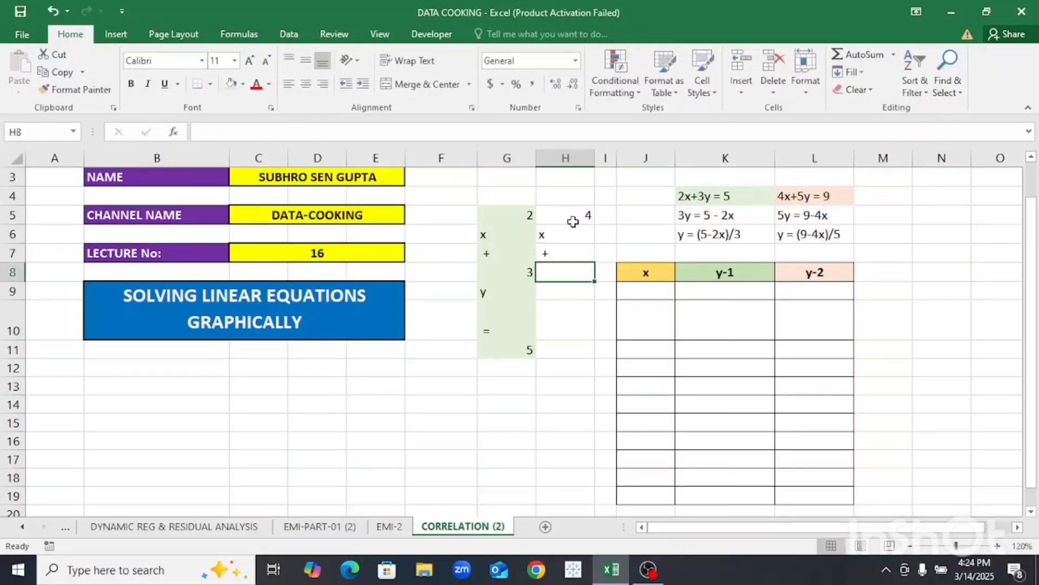
text(5)
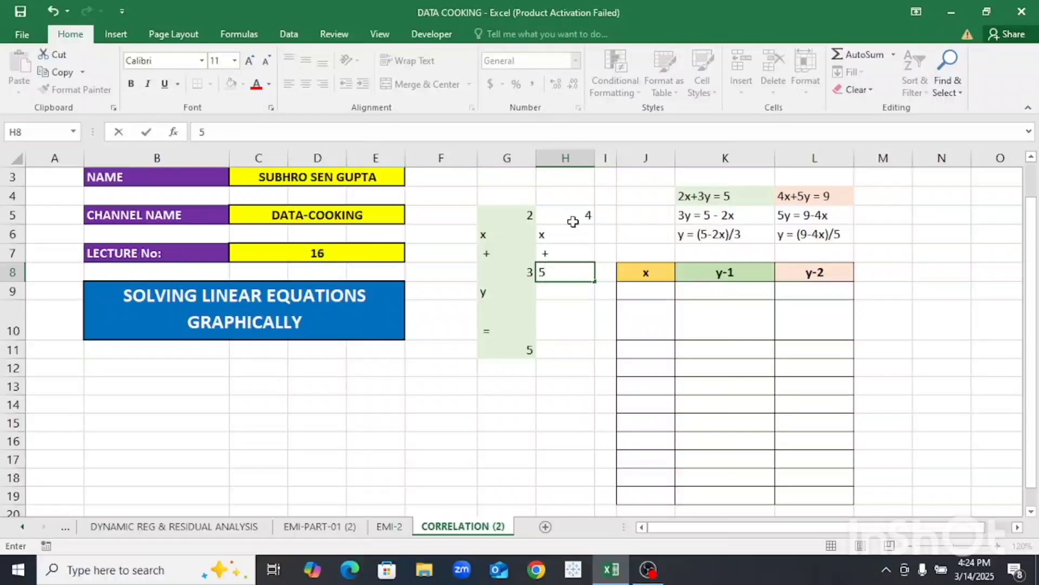
key(Return)
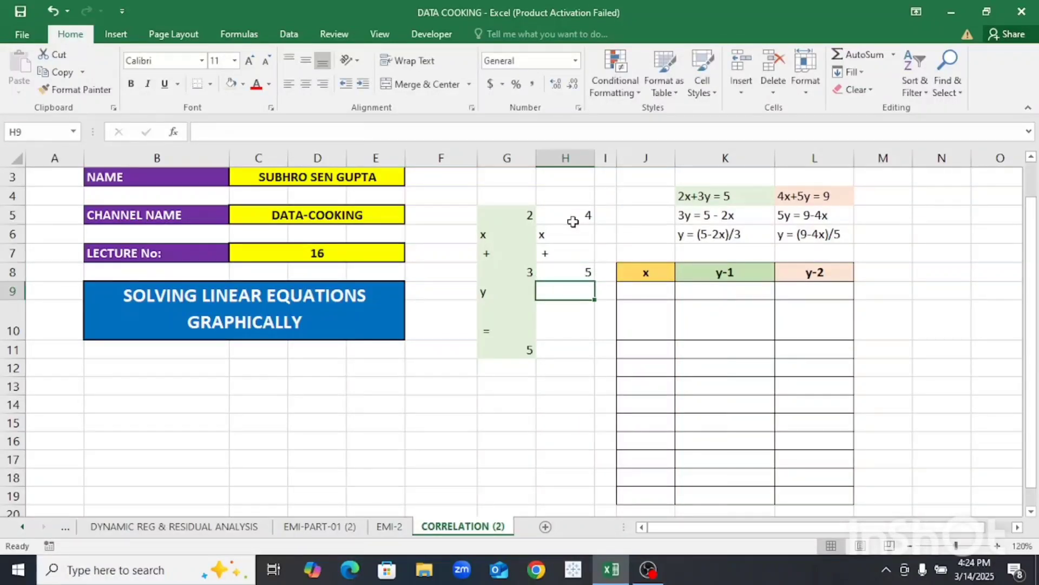
text(y)
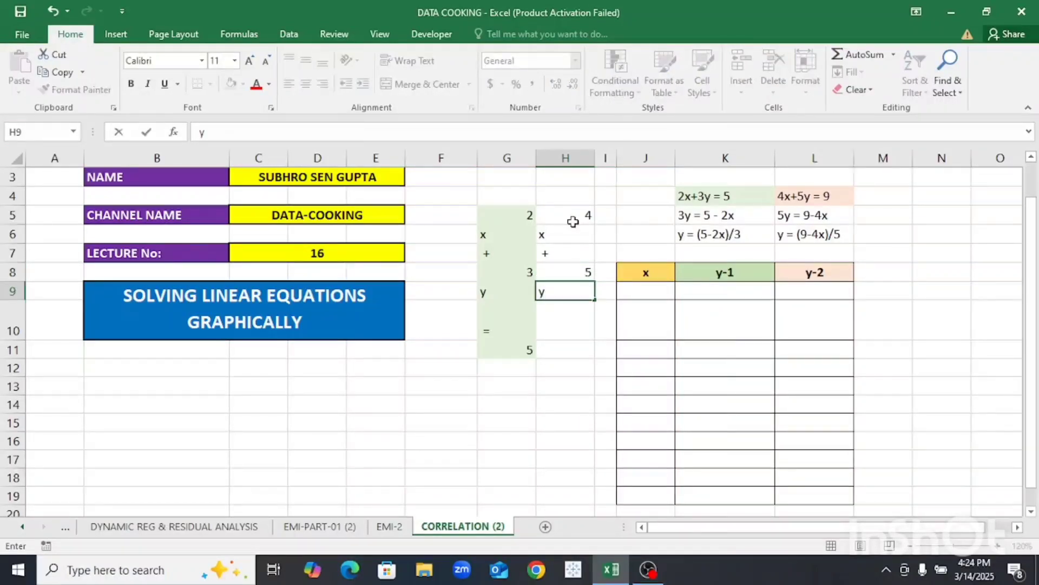
key(Return)
- Finish the second equation with an equals sign in H10 and 9 in H11
text(=)
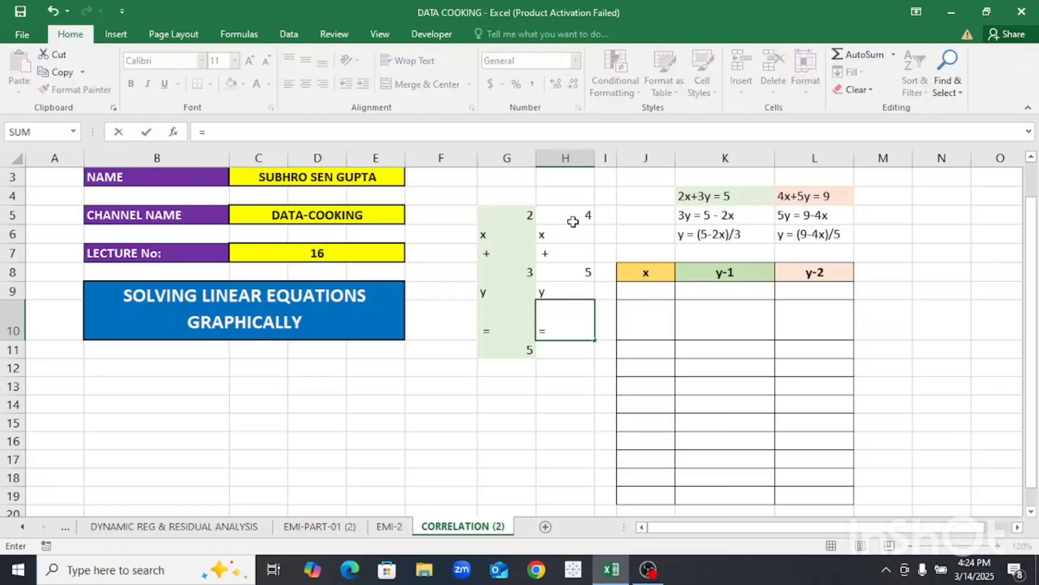
key(Return)
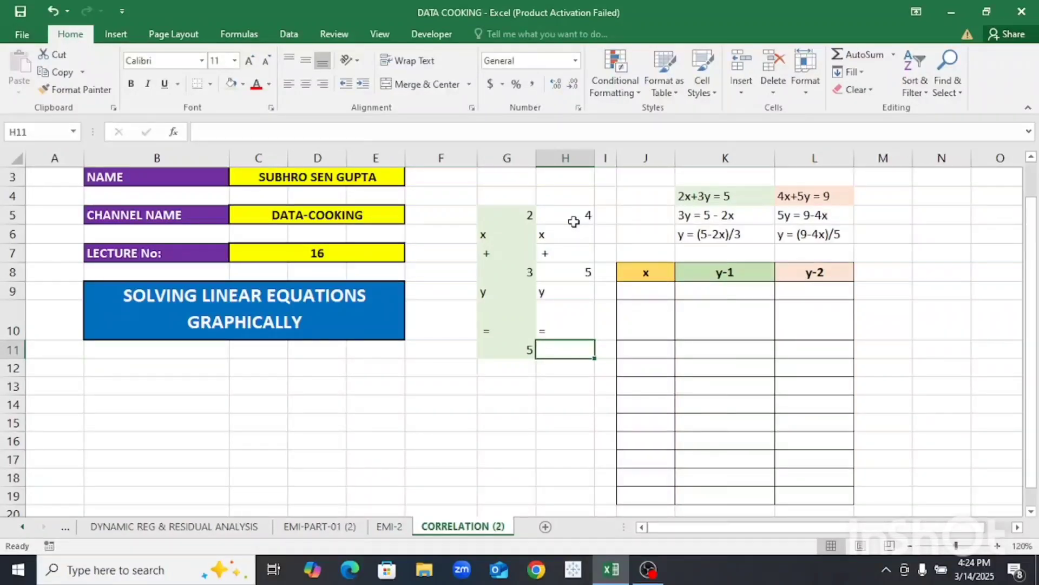
text(9)
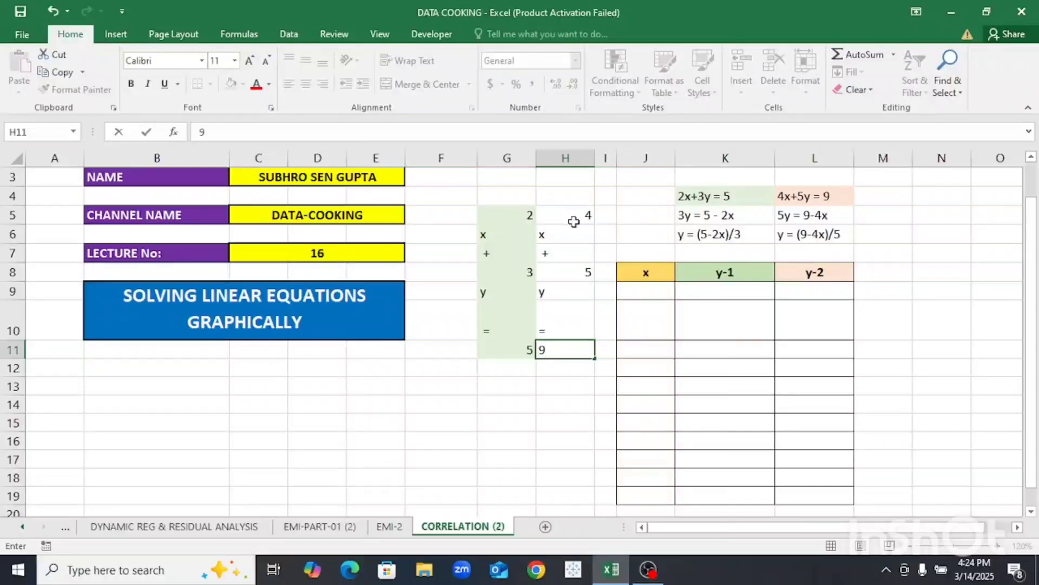
click(574, 324)
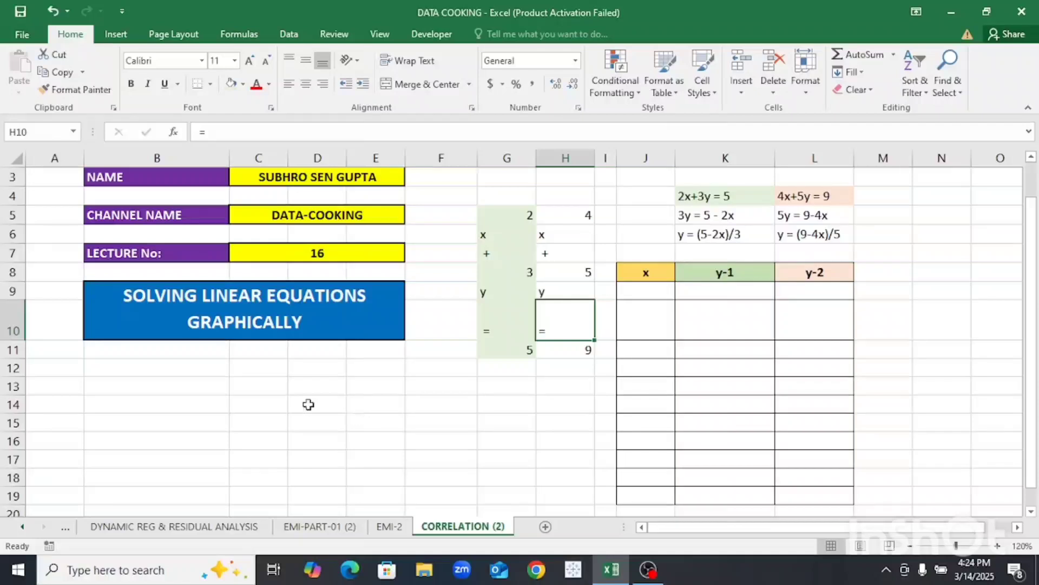
- Enter a lone equals sign in cell C14
click(259, 406)
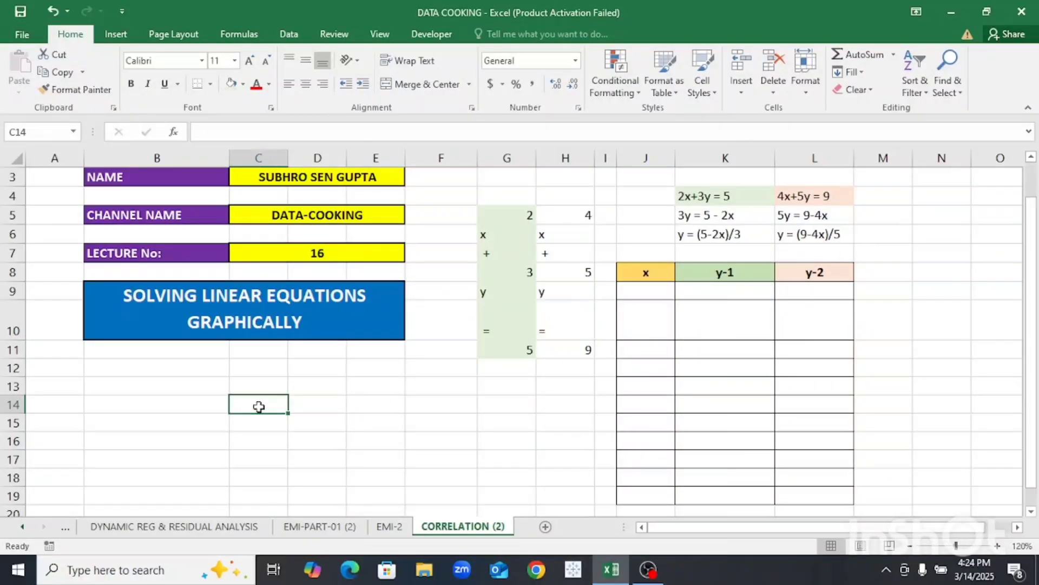
text(=)
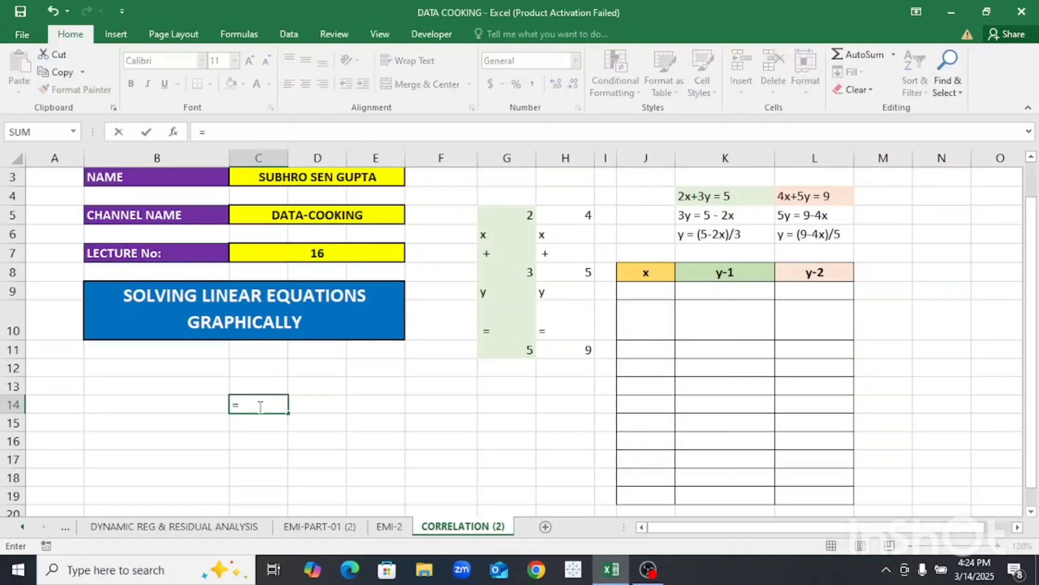
key(Return)
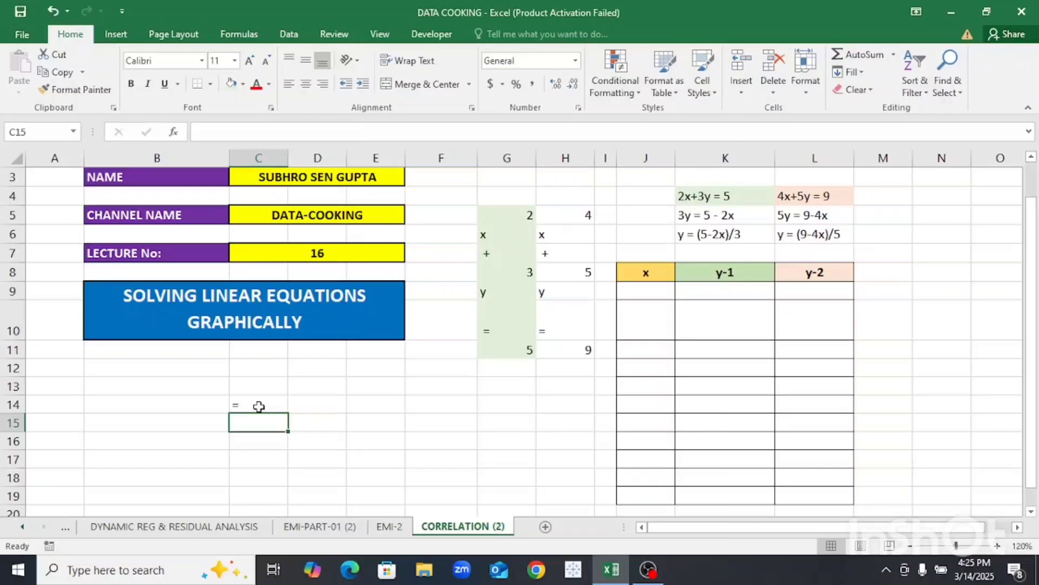
- Re-enter the equals sign in C14 with a leading space, and clear the cell again
click(259, 406)
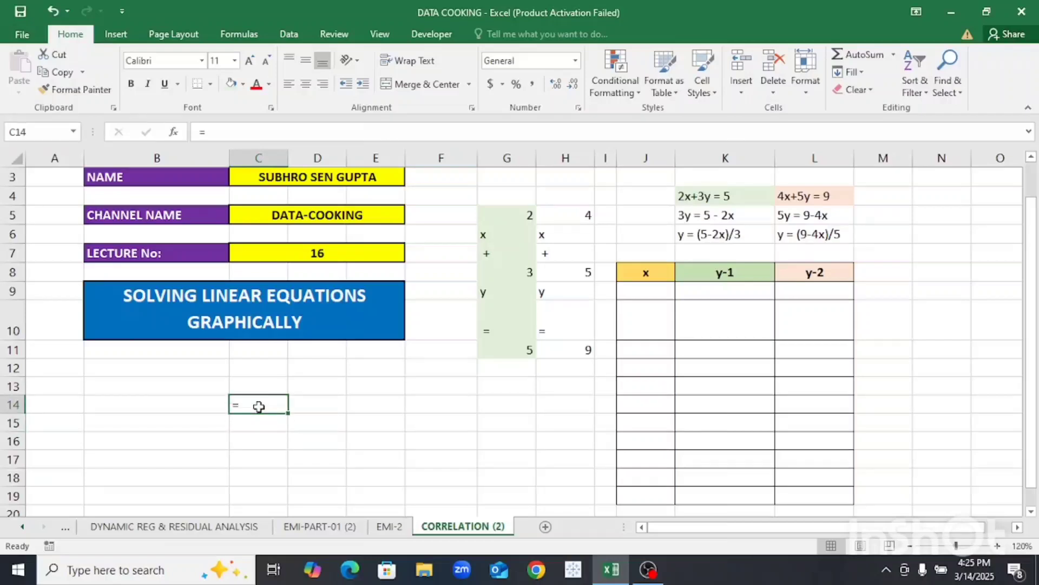
key(BackSpace)
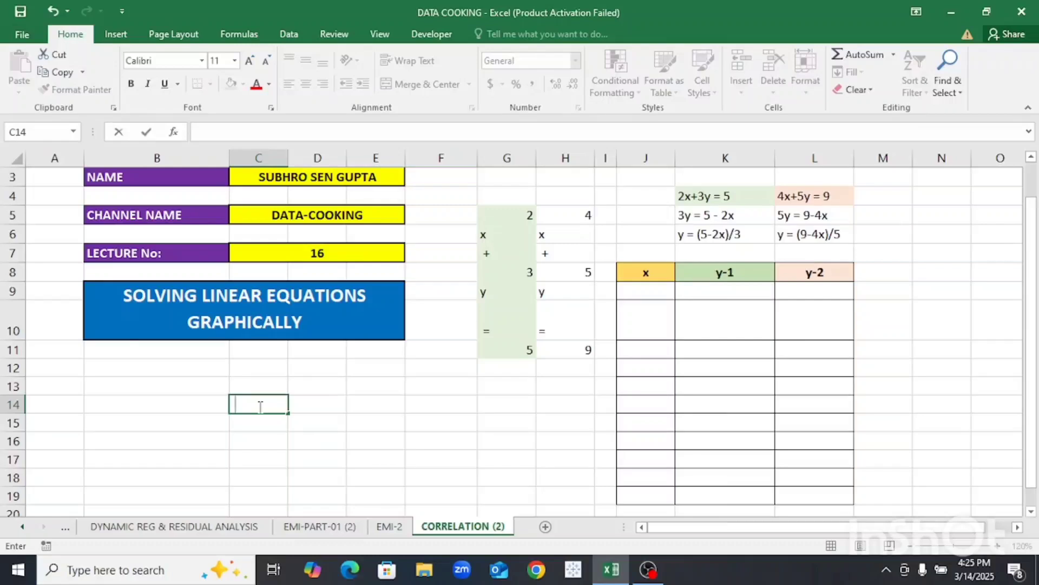
text(=)
key(Return)
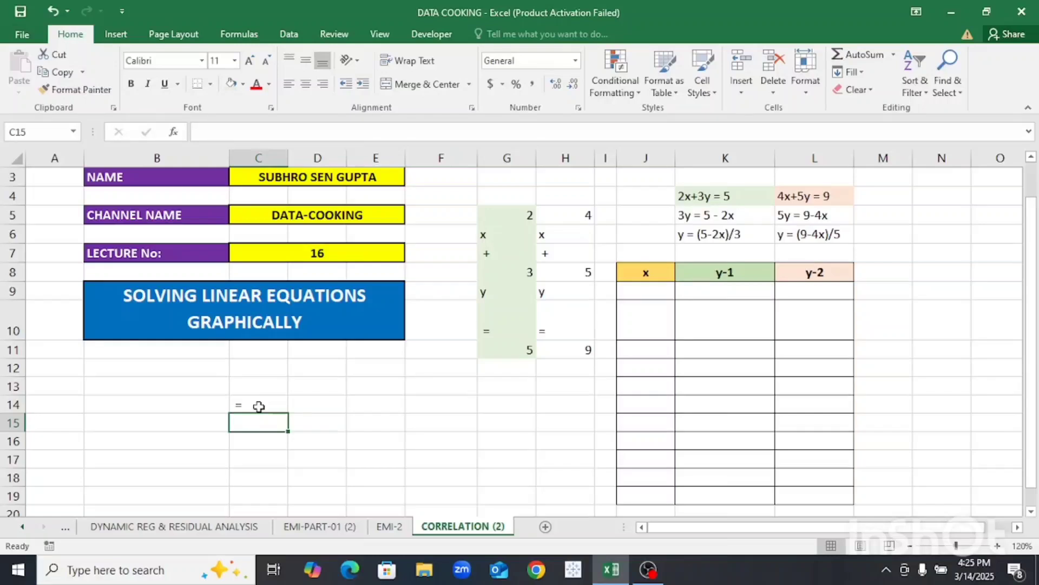
click(268, 404)
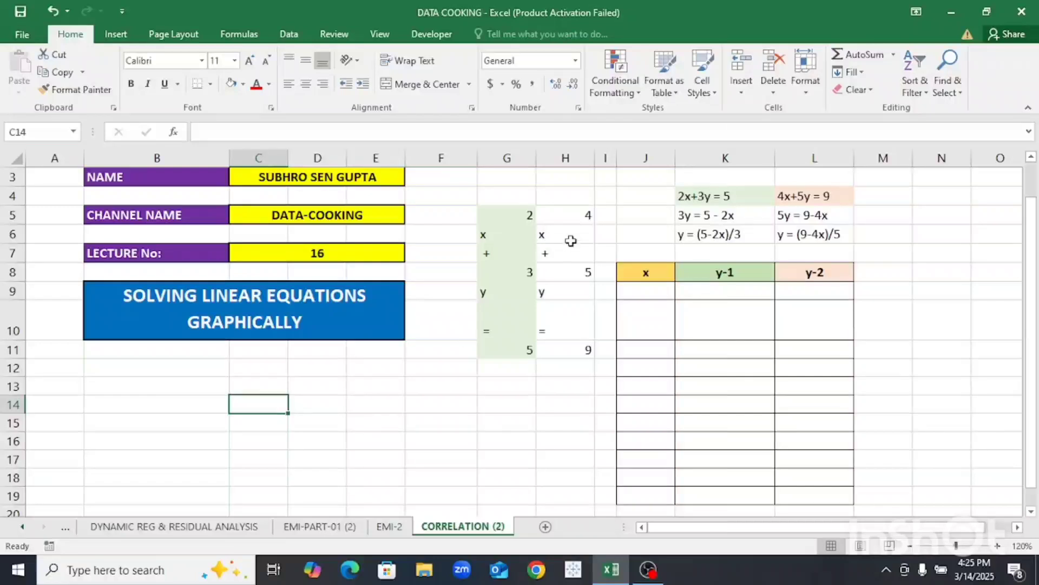
- Fill the second equation's cells H5:H11 with the lightest orange theme colour
drag(574, 211, 575, 342)
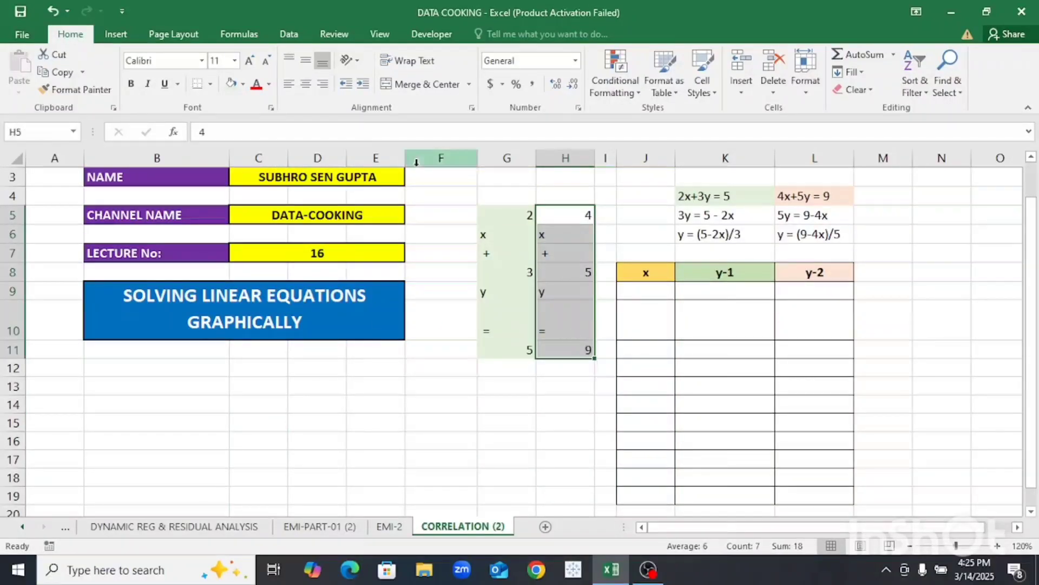
click(241, 86)
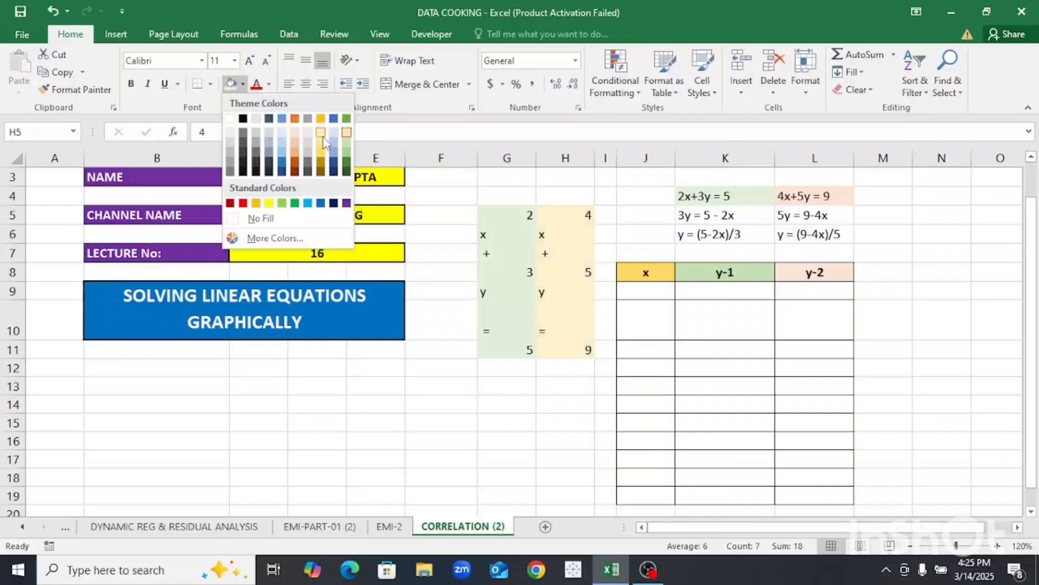
click(297, 132)
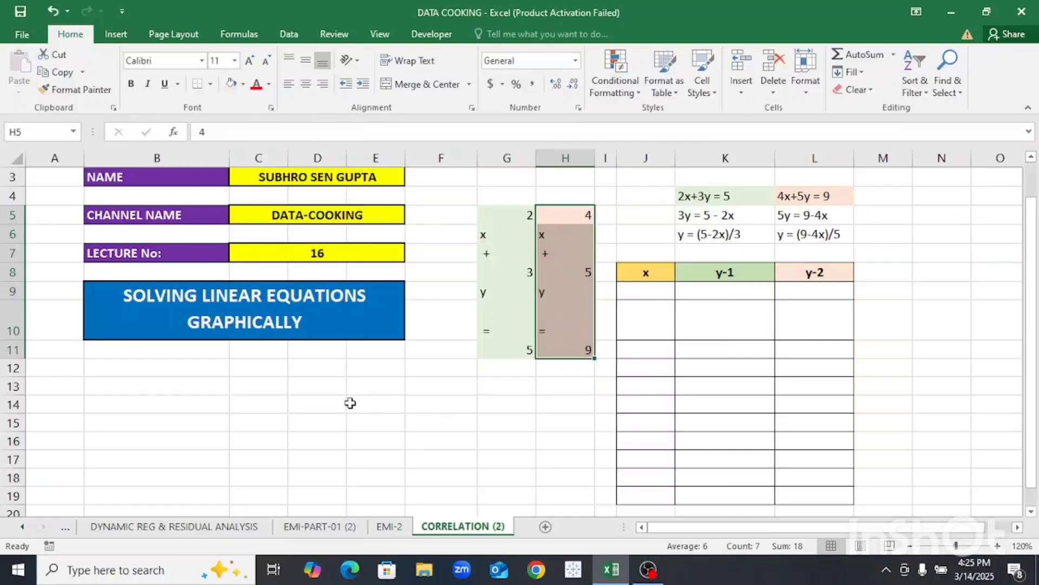
click(333, 390)
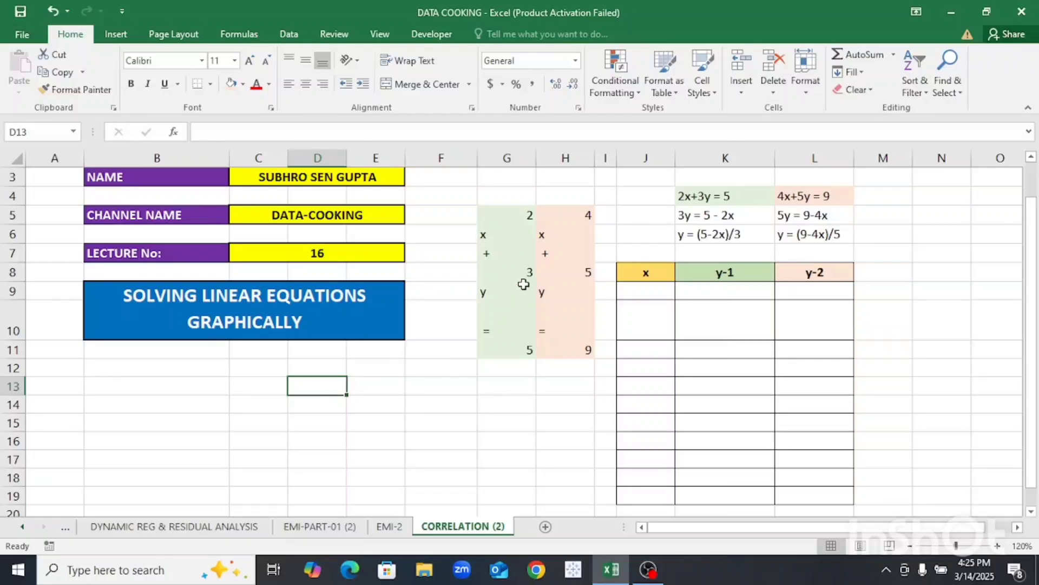
- Start a CONCATENATE formula in K3, above the first equation, with G5 and G6 as its first two arguments
click(725, 217)
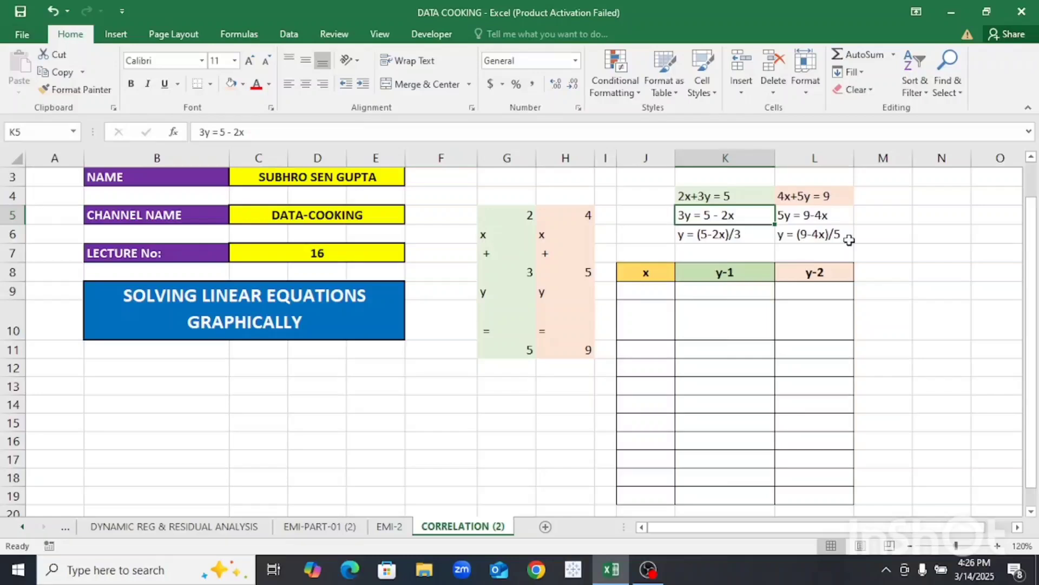
click(722, 194)
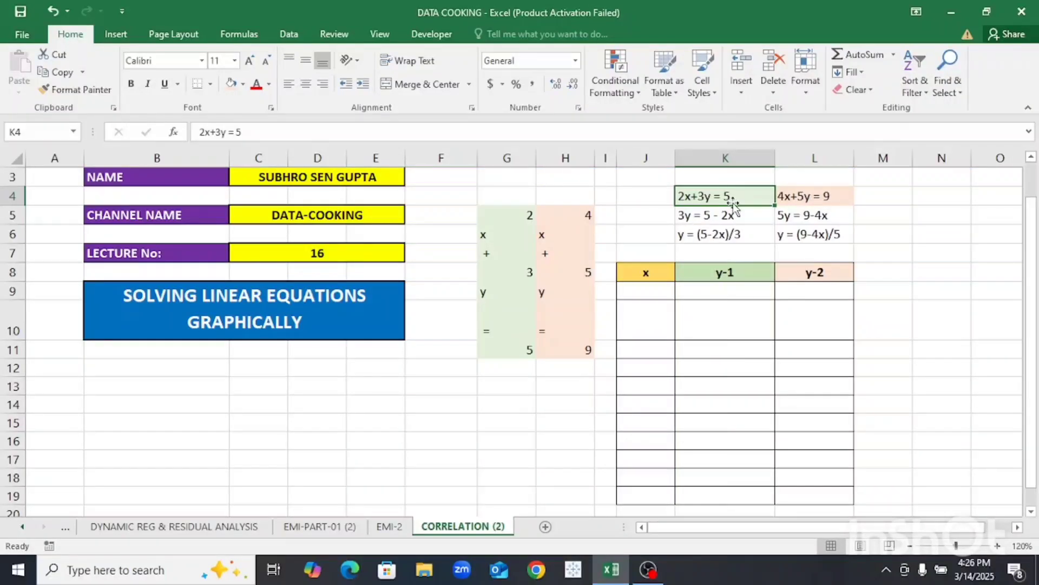
click(731, 174)
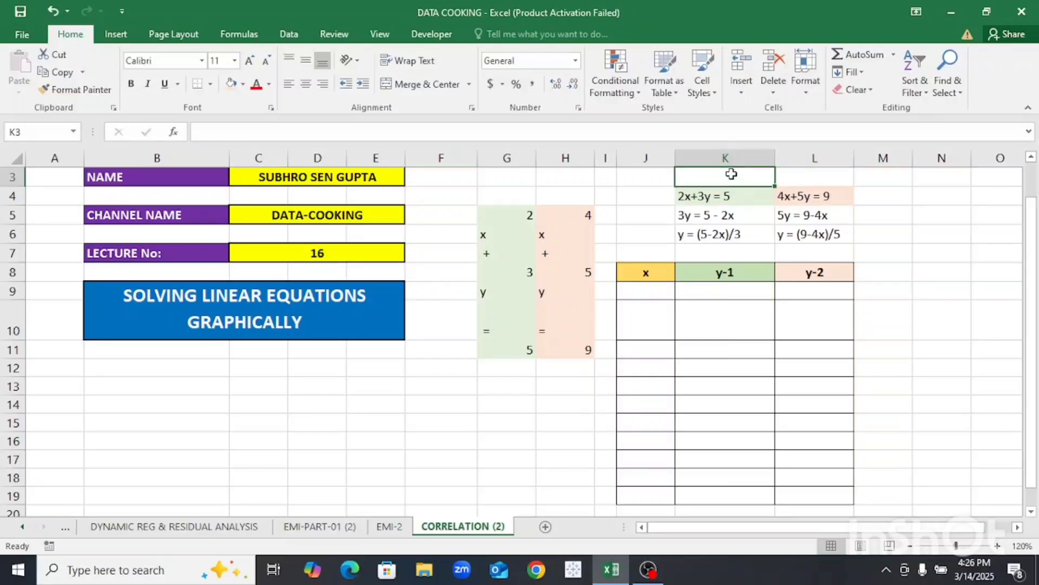
text(=c)
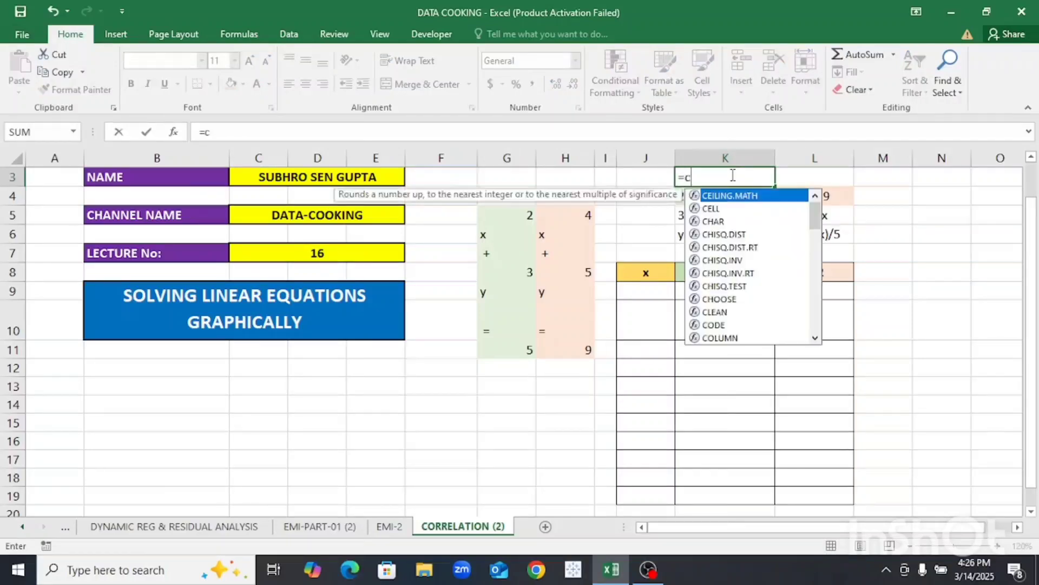
text(oncate)
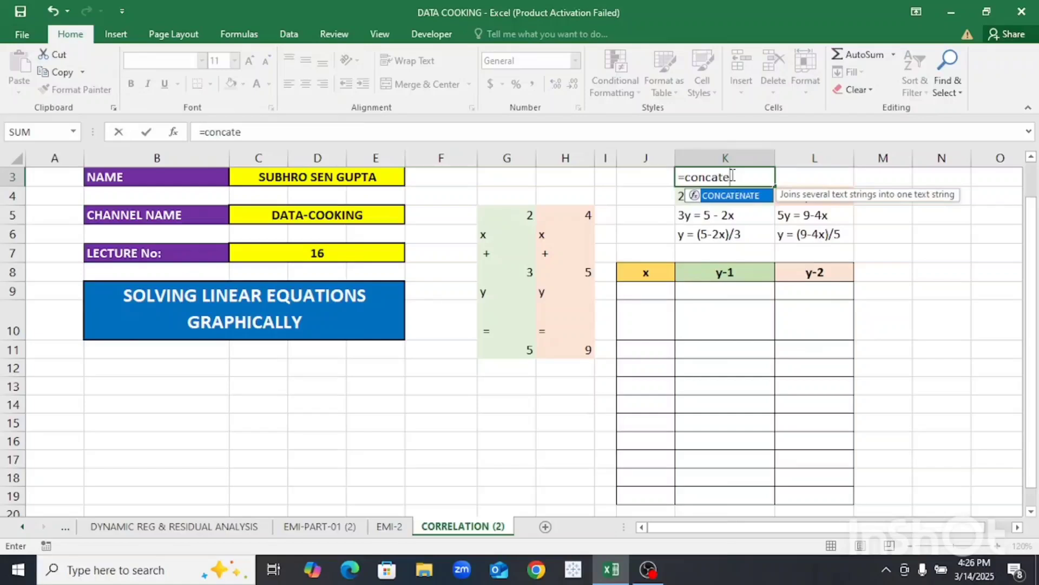
text(nate()
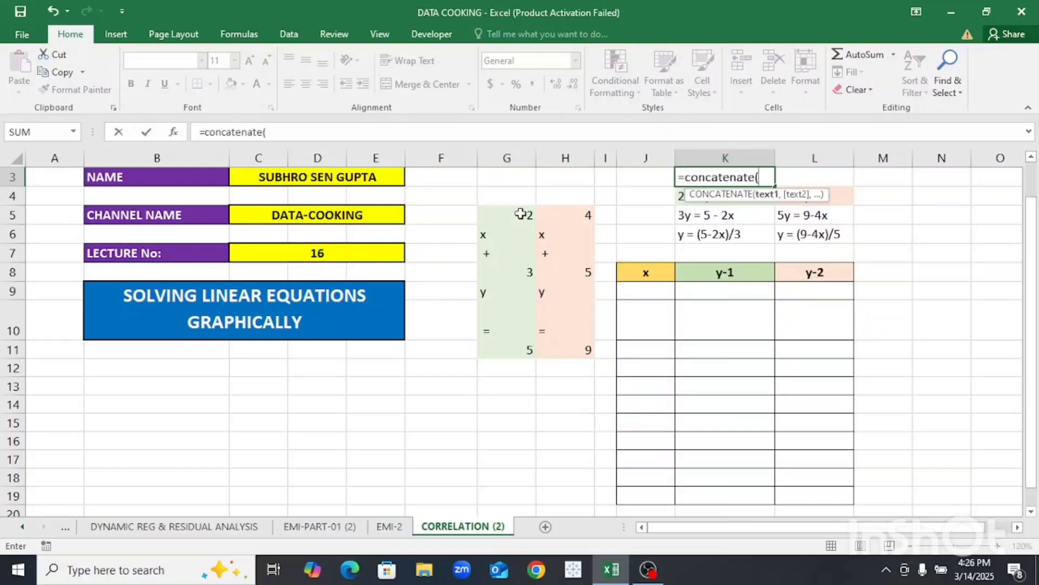
click(519, 215)
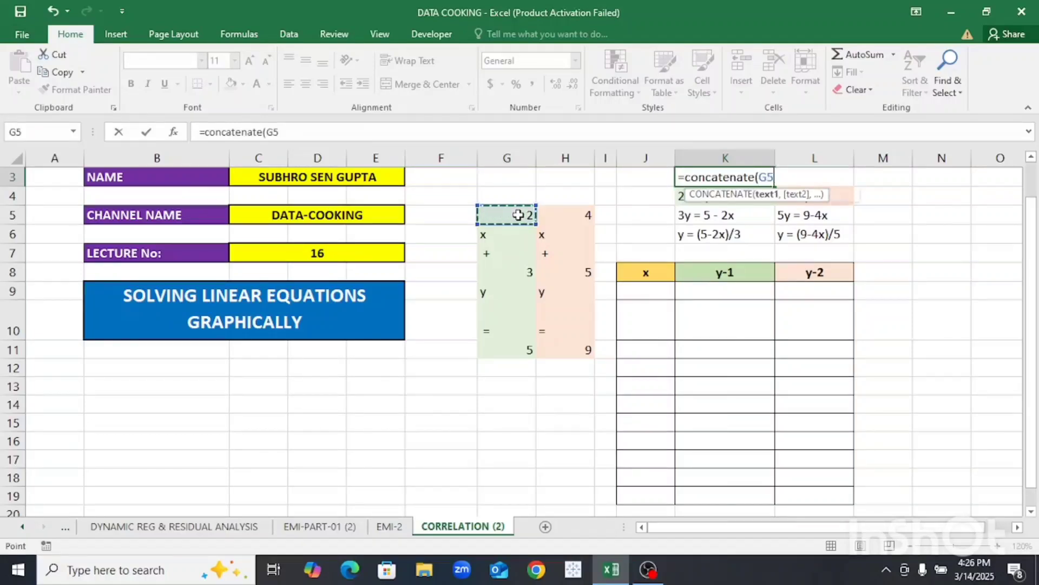
text(,)
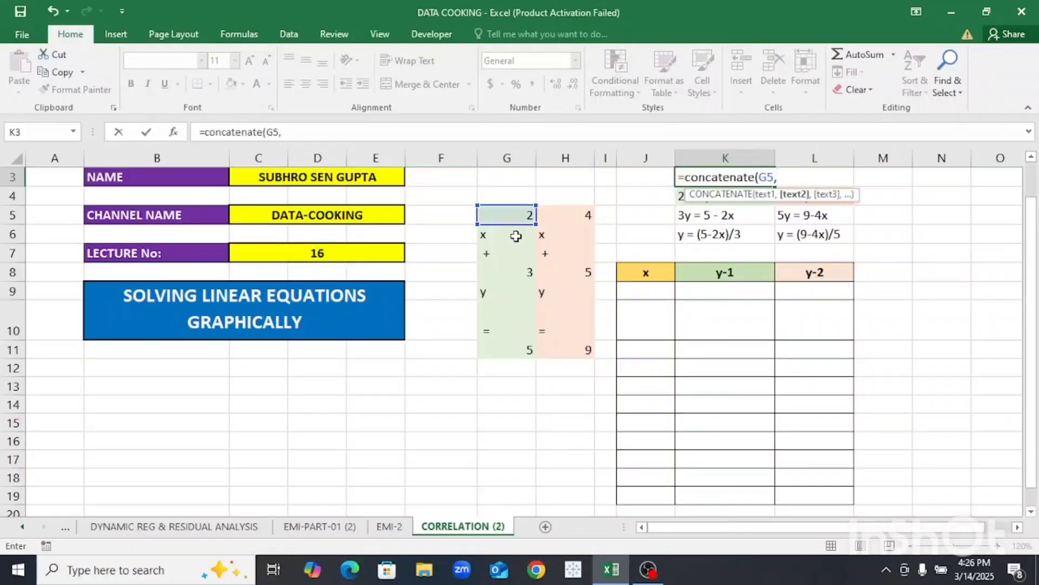
click(516, 236)
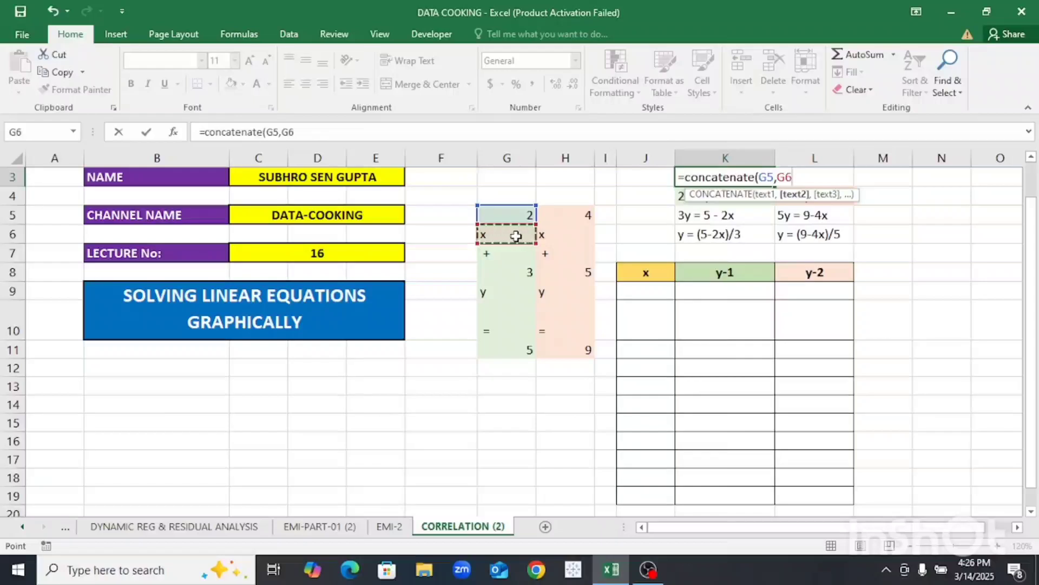
text(,)
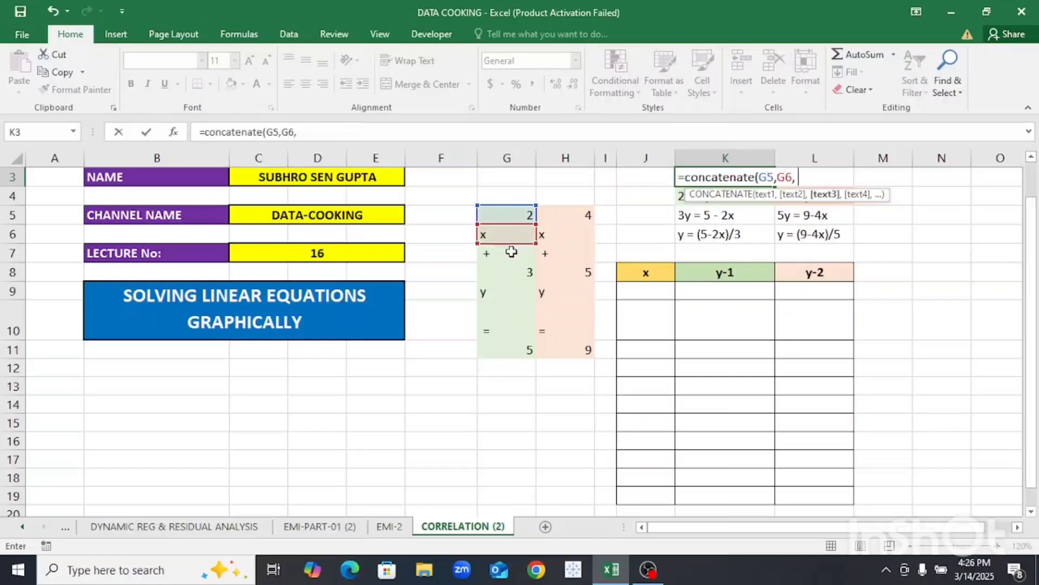
- Add G7, G8, G9, G10 and G11 as the remaining arguments of the CONCATENATE formula in K3
click(511, 252)
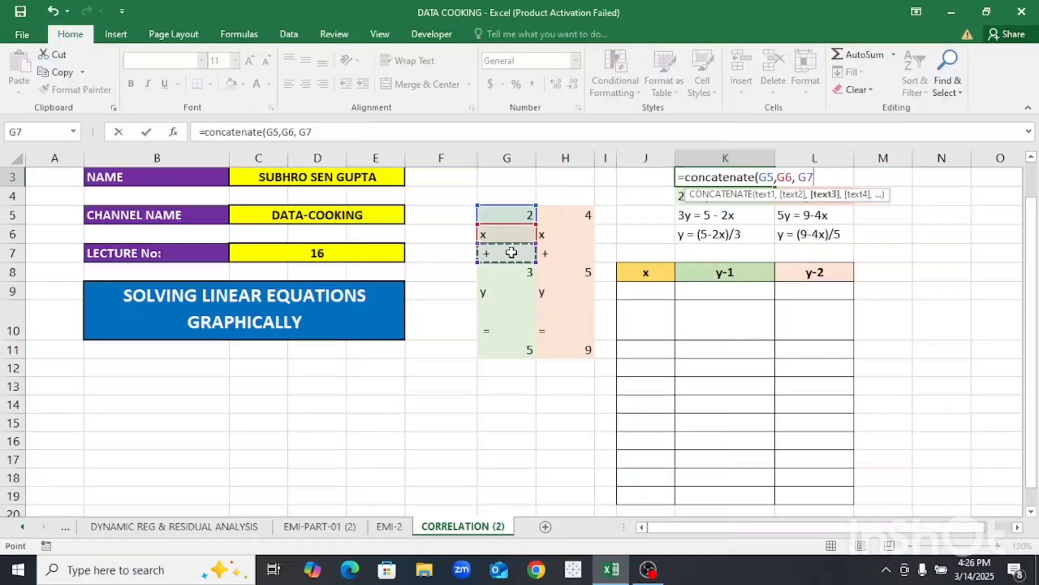
text(,)
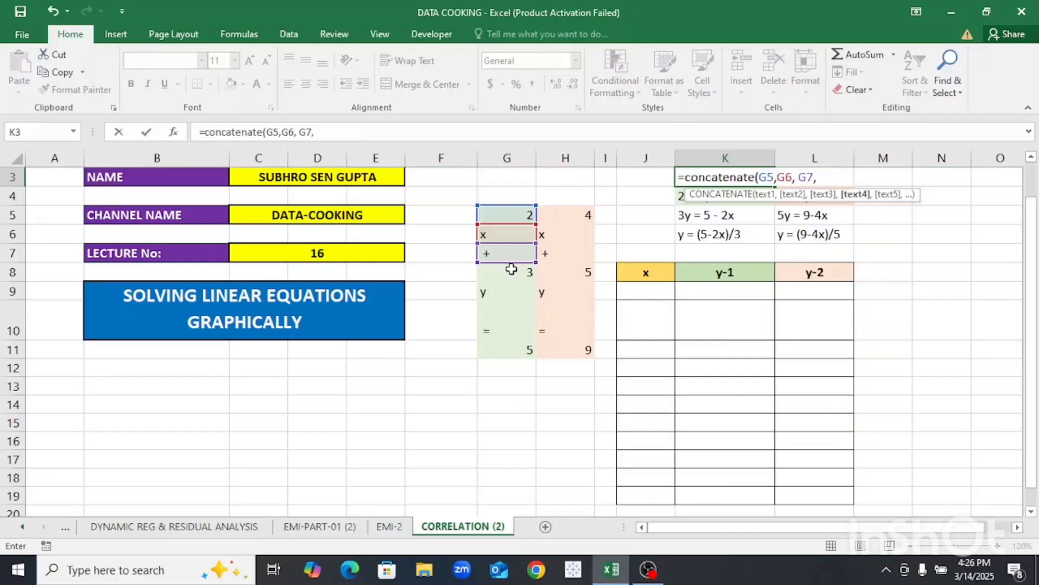
click(511, 270)
text(,)
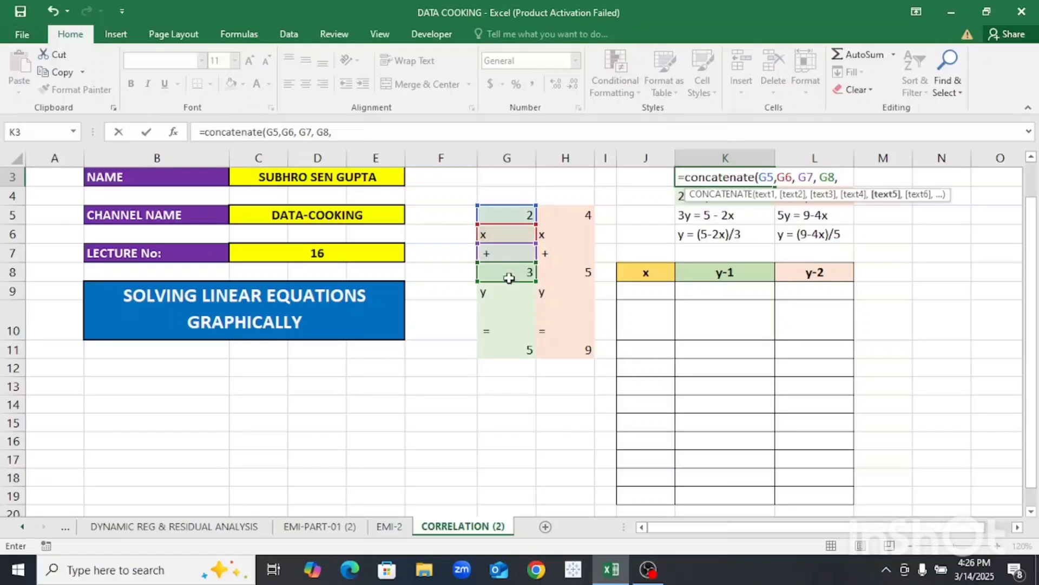
click(507, 294)
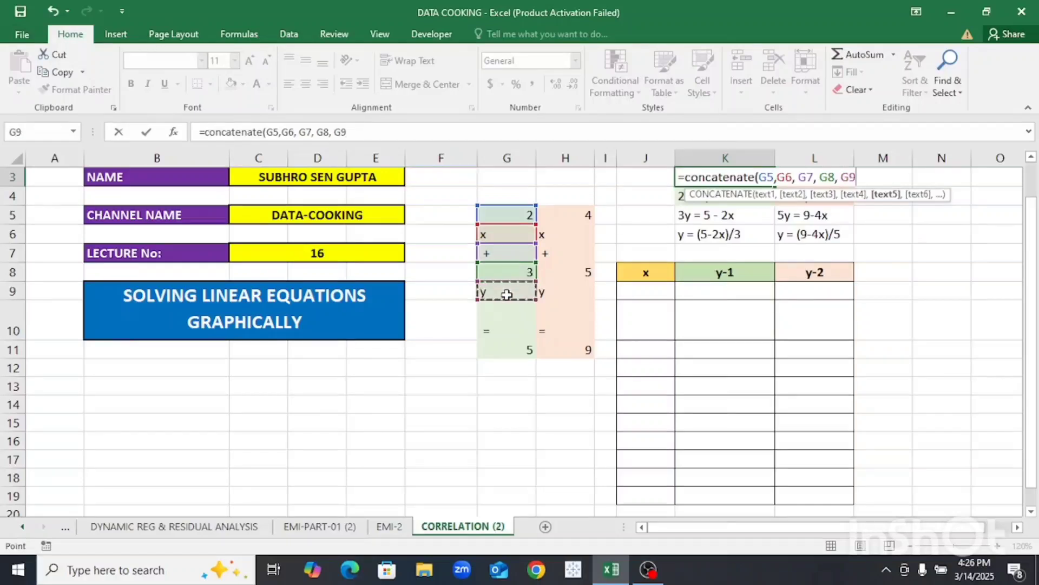
text(,)
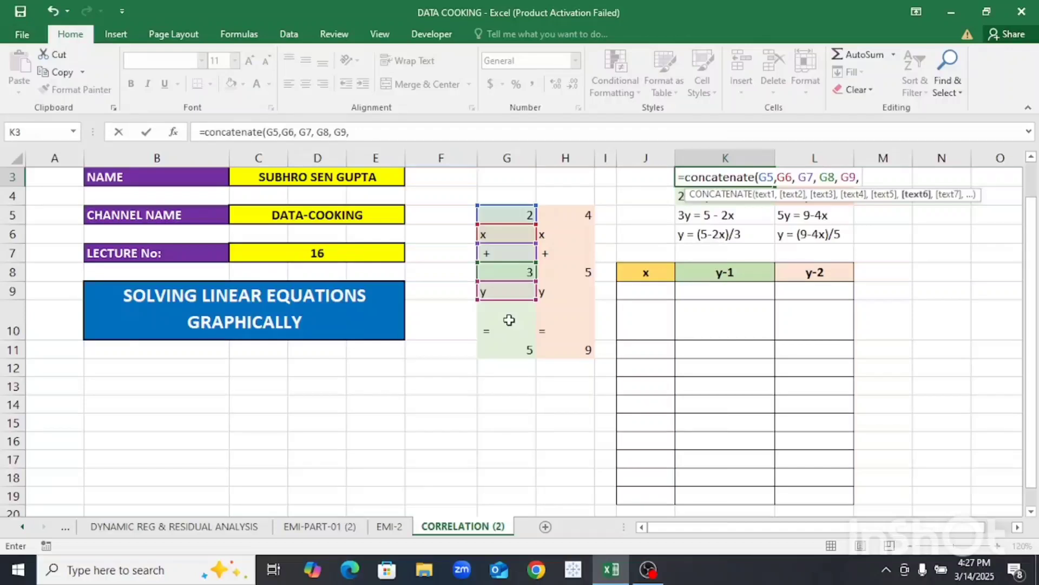
click(509, 320)
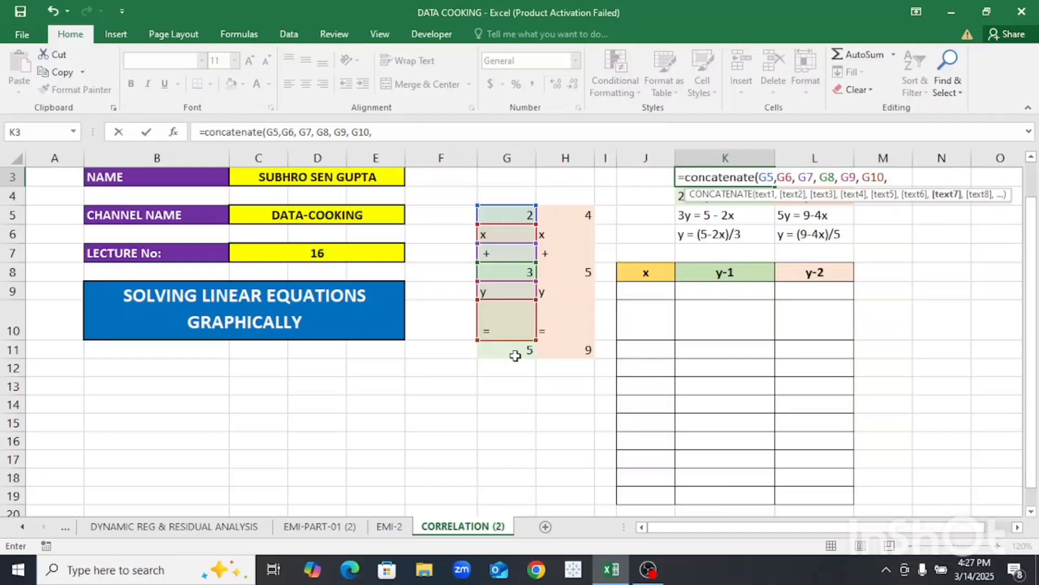
click(515, 355)
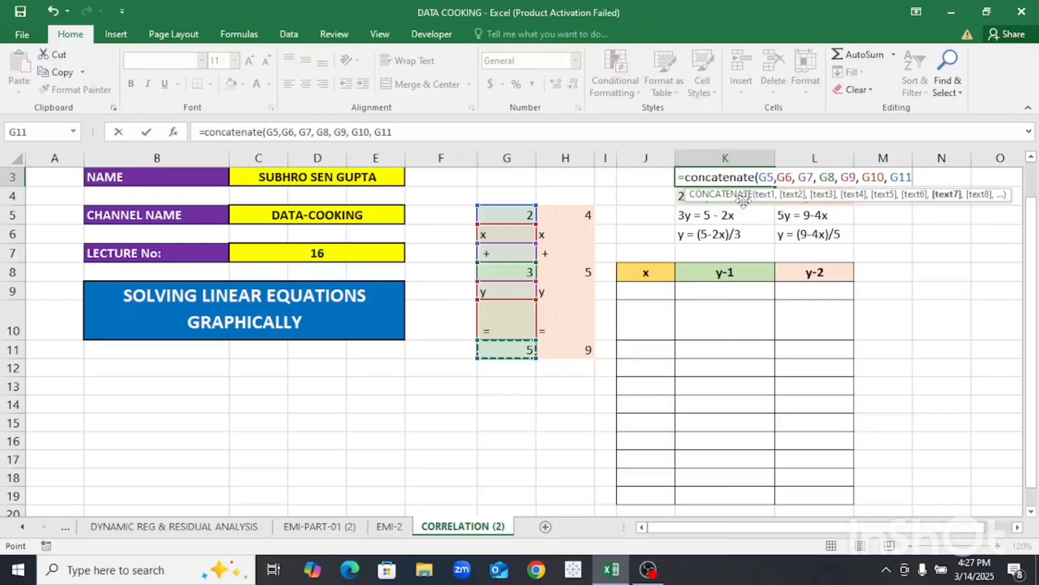
- Insert a space before G6 in the K3 formula, and complete it with the closing parenthesis
click(776, 180)
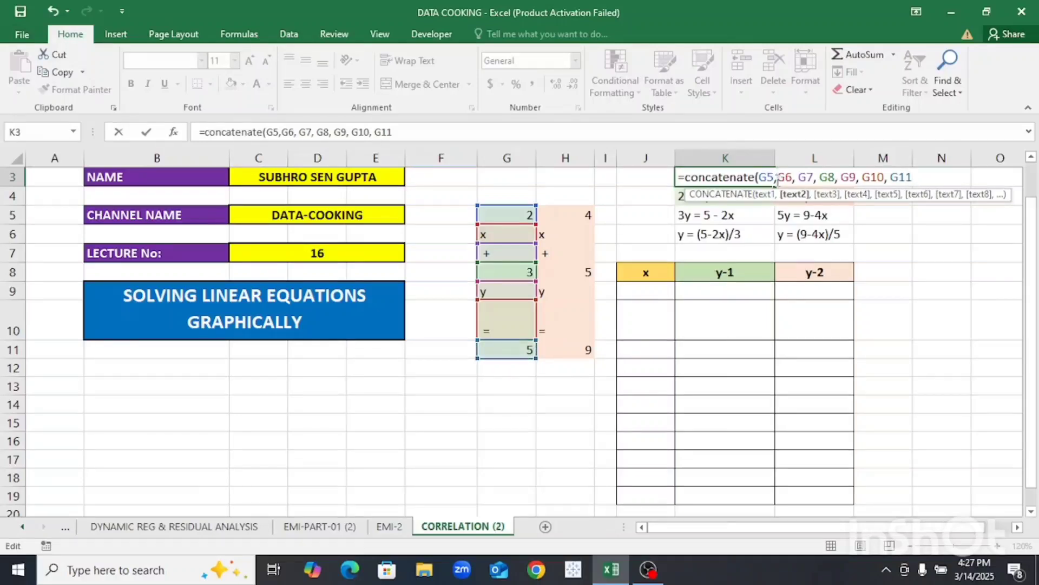
click(916, 179)
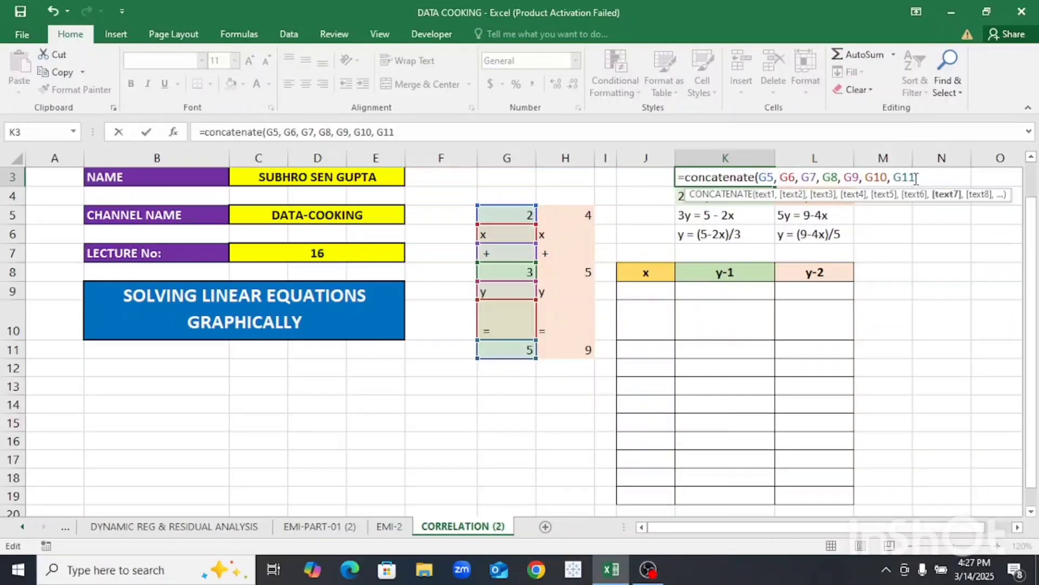
text())
key(Return)
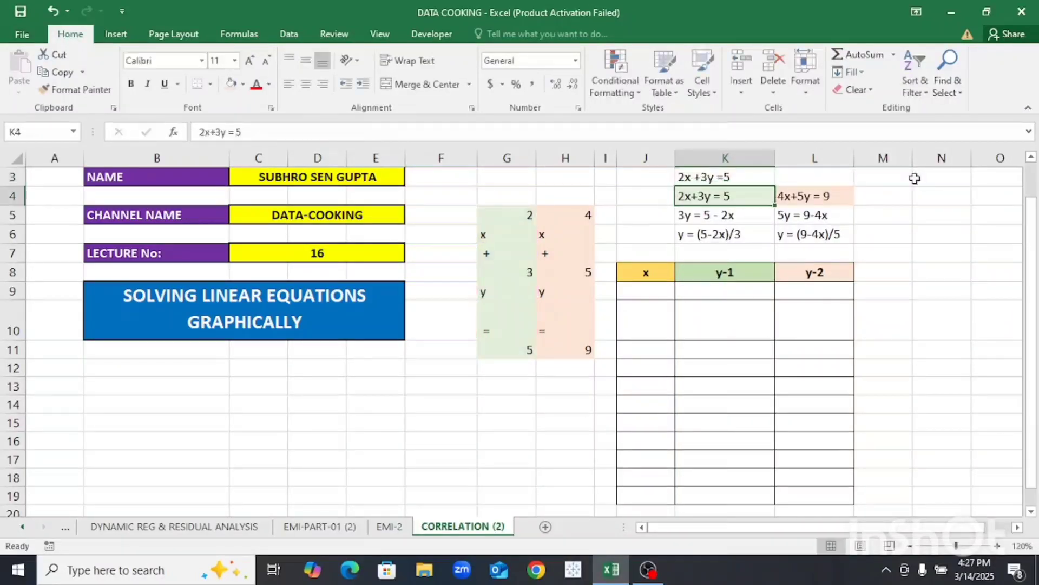
- Examine the cell references in the CONCATENATE formula in K3 without changing it
click(756, 178)
double_click(755, 178)
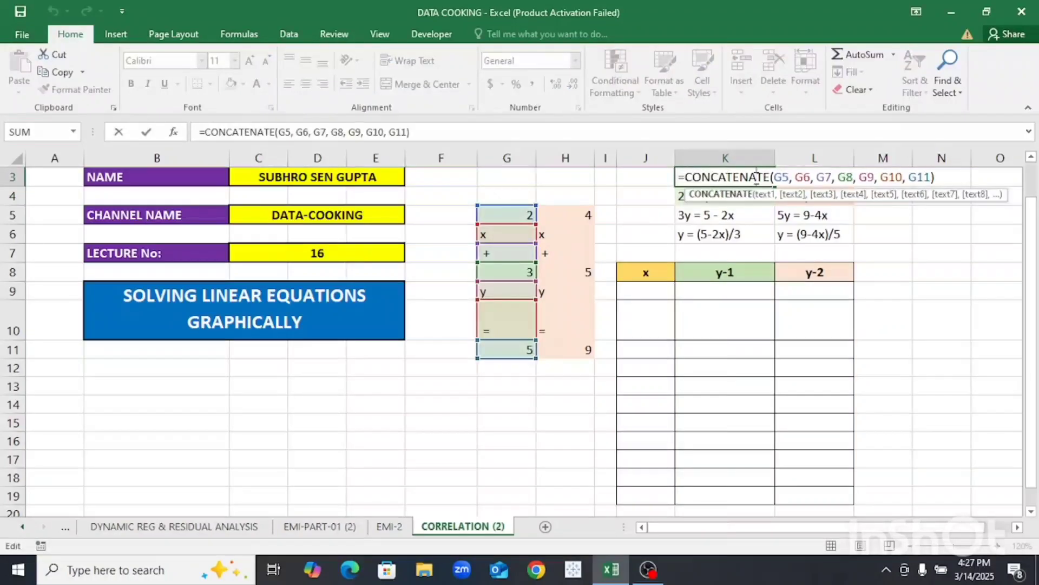
key(Escape)
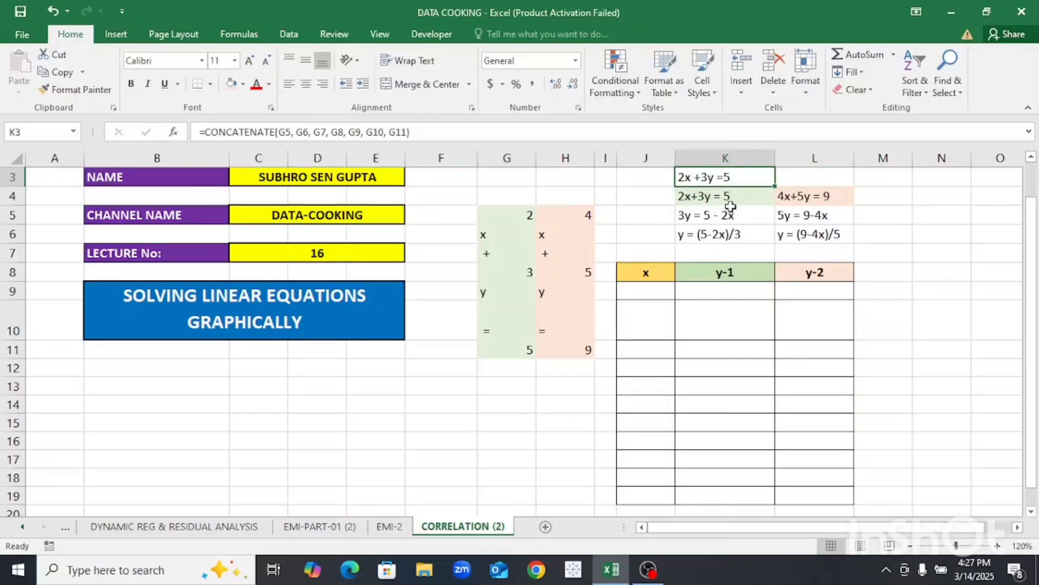
- Copy the green cell formatting of K4 onto K3
click(738, 194)
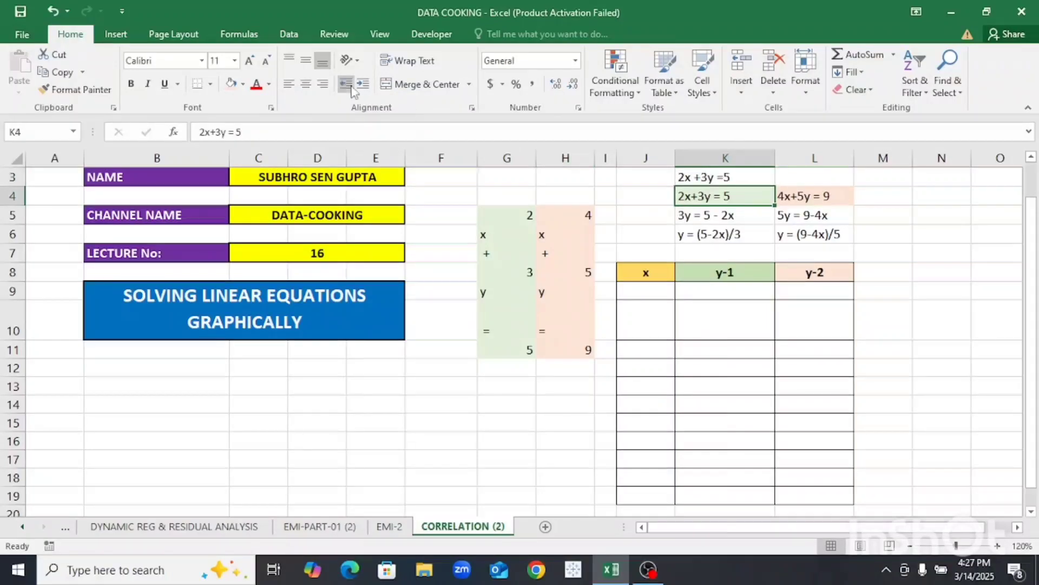
click(82, 90)
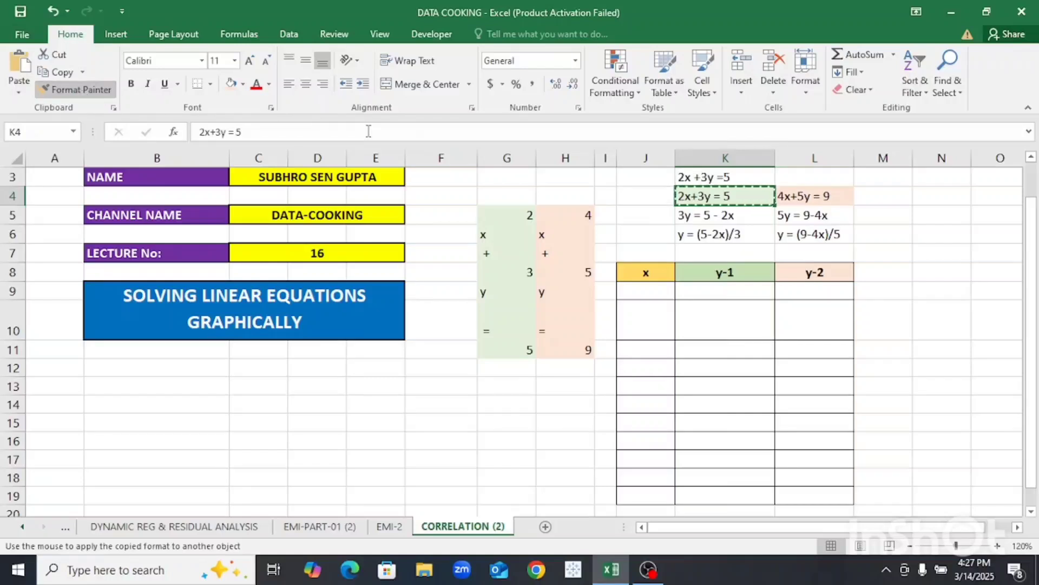
click(753, 180)
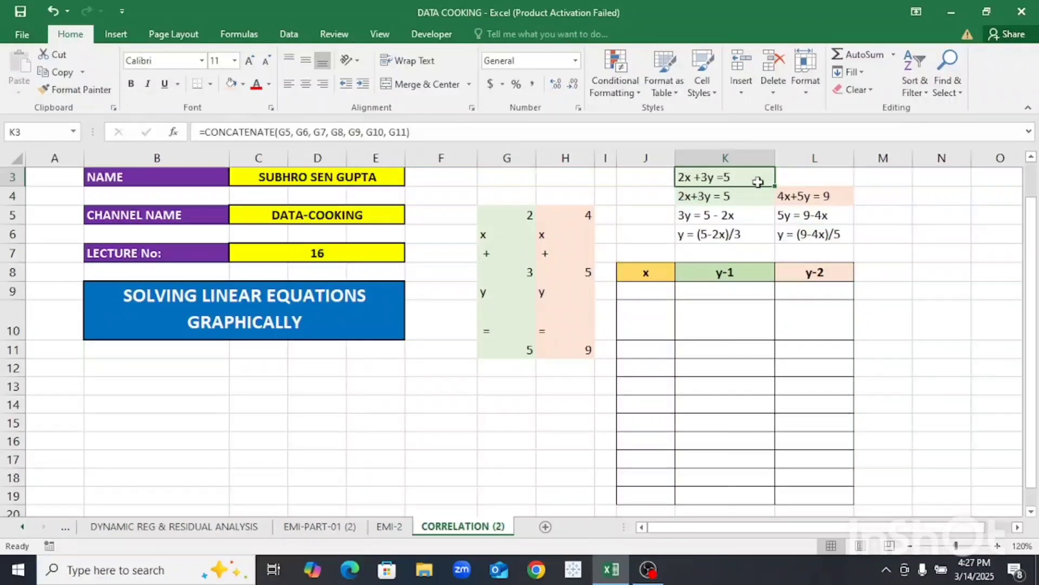
- Fill the CONCATENATE formula from K3 across to L3 for the second equation
click(810, 183)
click(728, 173)
drag(775, 188, 828, 182)
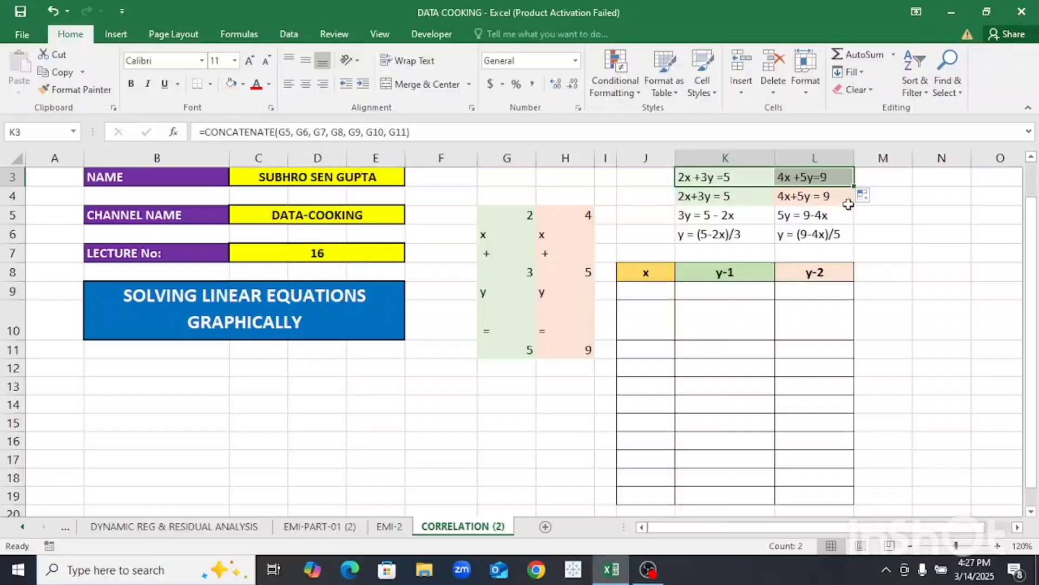
click(893, 233)
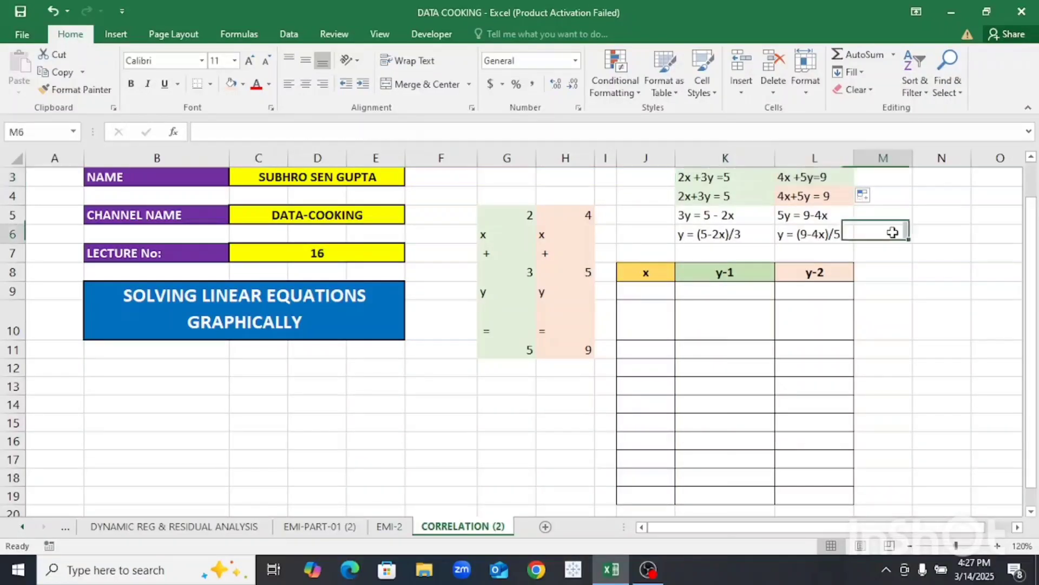
- Copy the orange cell formatting of L4 onto L3
click(833, 200)
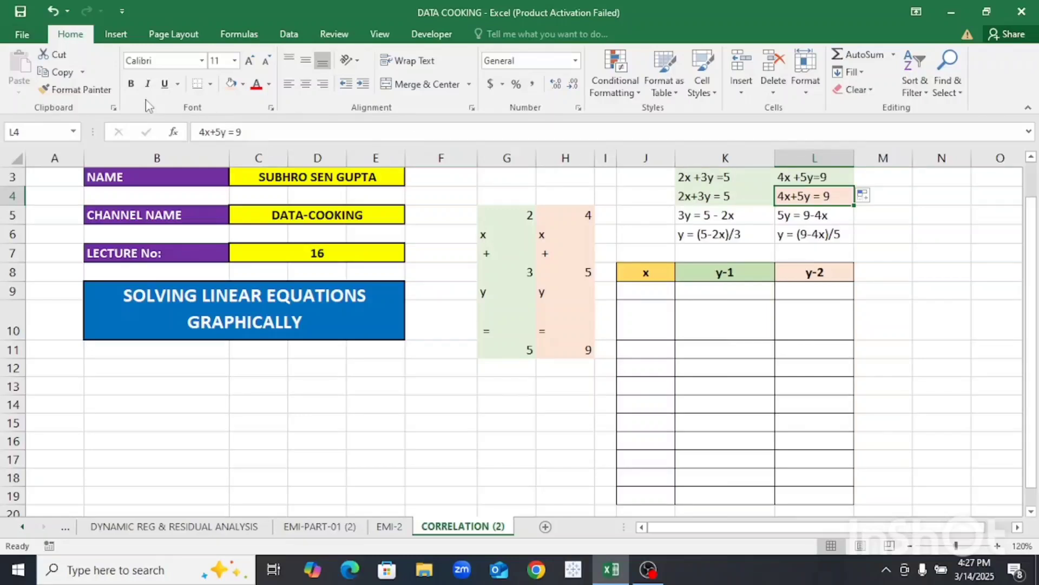
click(101, 94)
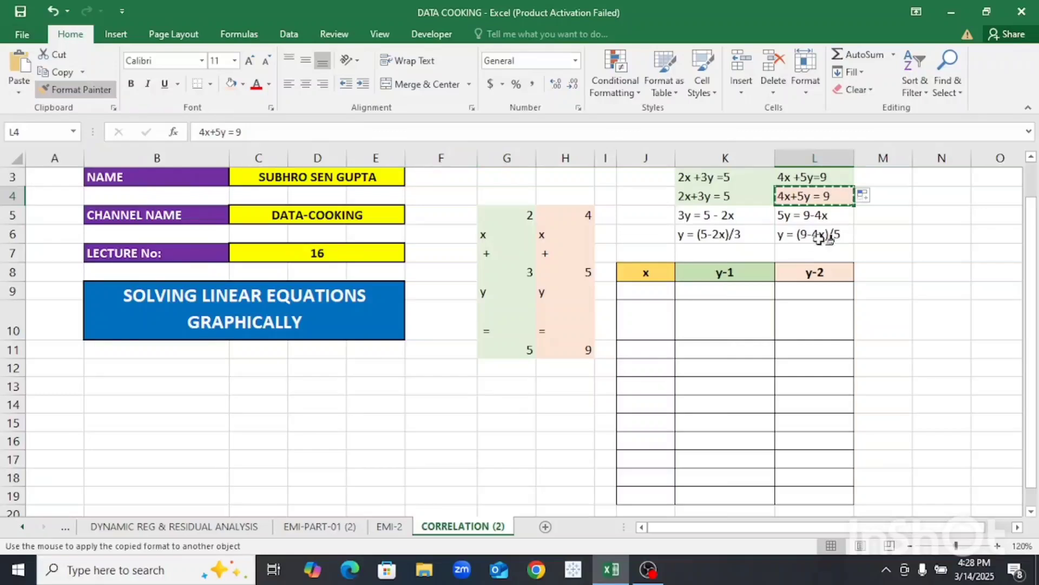
click(815, 175)
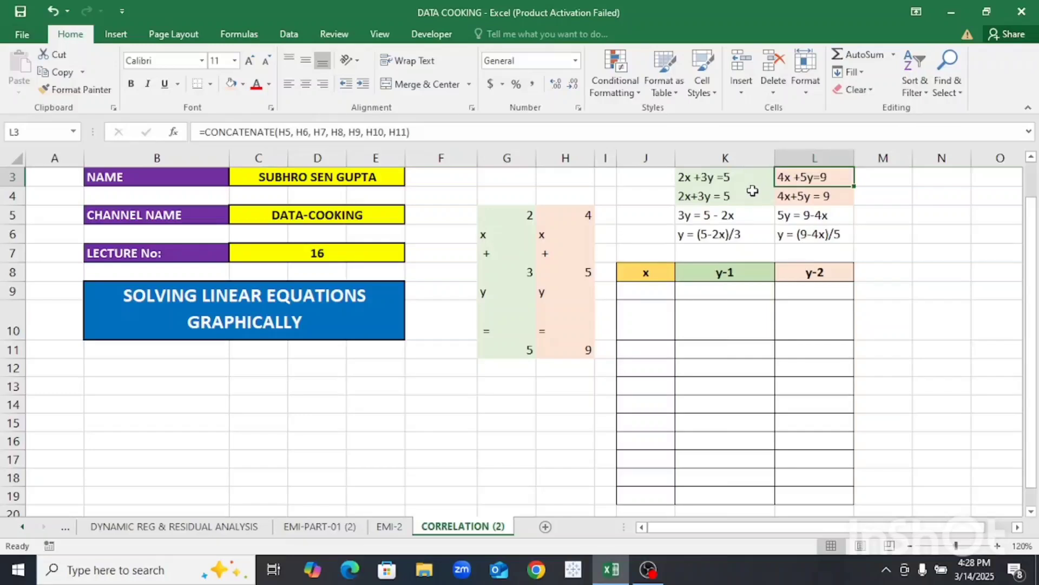
- Delete the manually typed equations from K4 and L4
drag(752, 191, 803, 194)
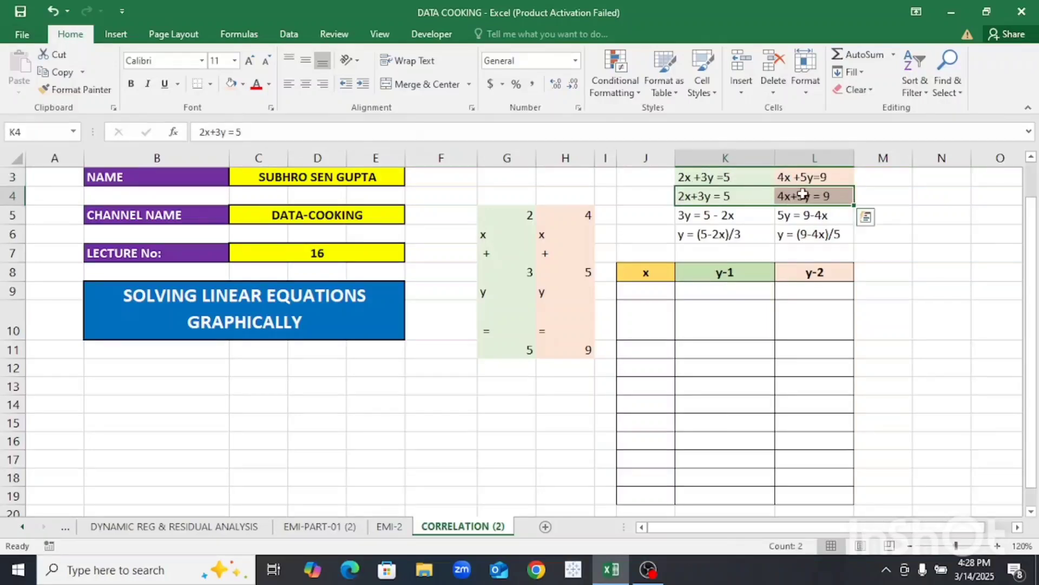
key(Delete)
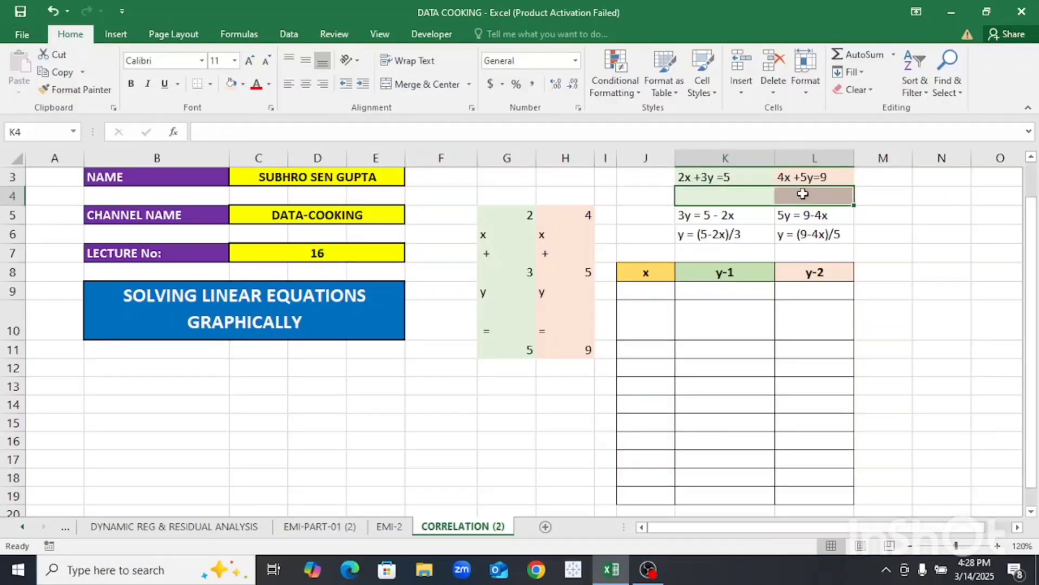
click(903, 259)
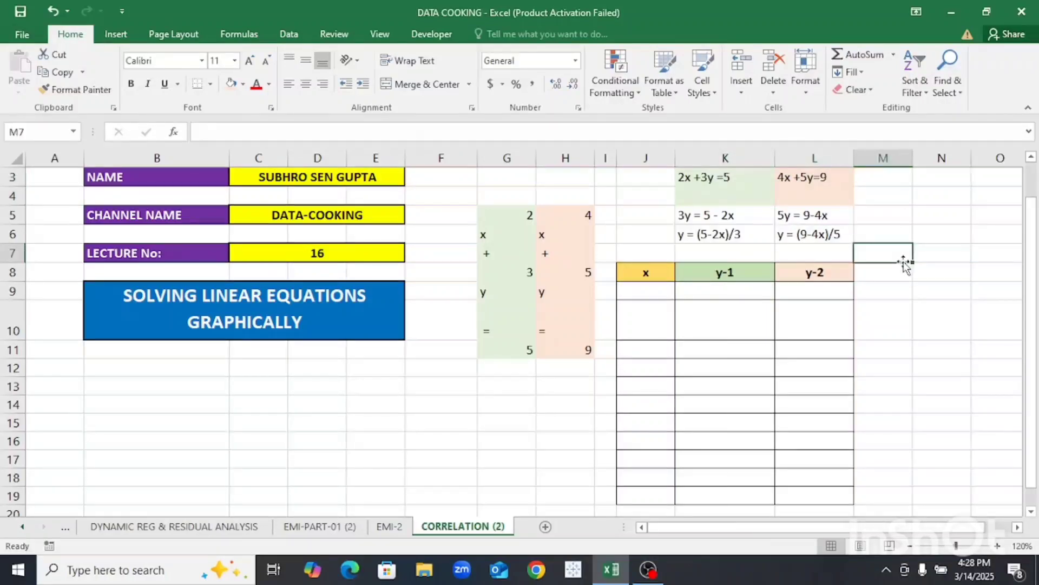
- Try 1 as the first equation's x coefficient in G5, and undo that change
click(505, 216)
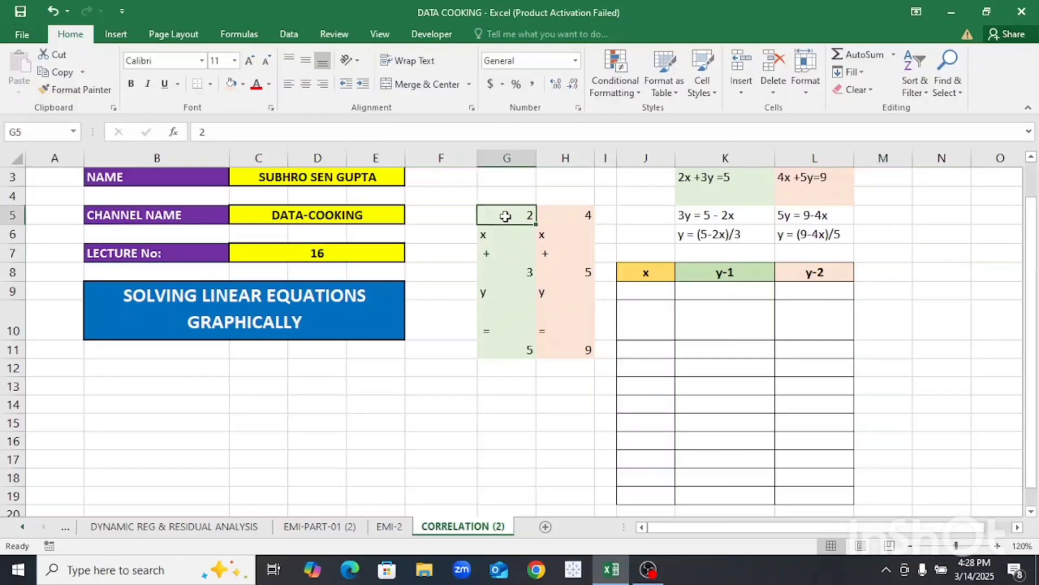
text(1)
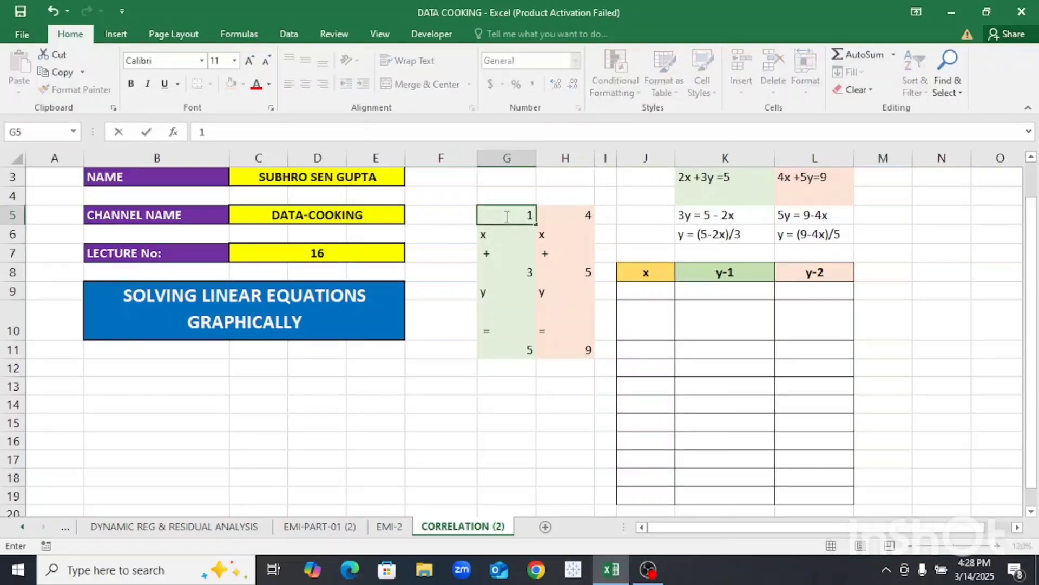
key(Return)
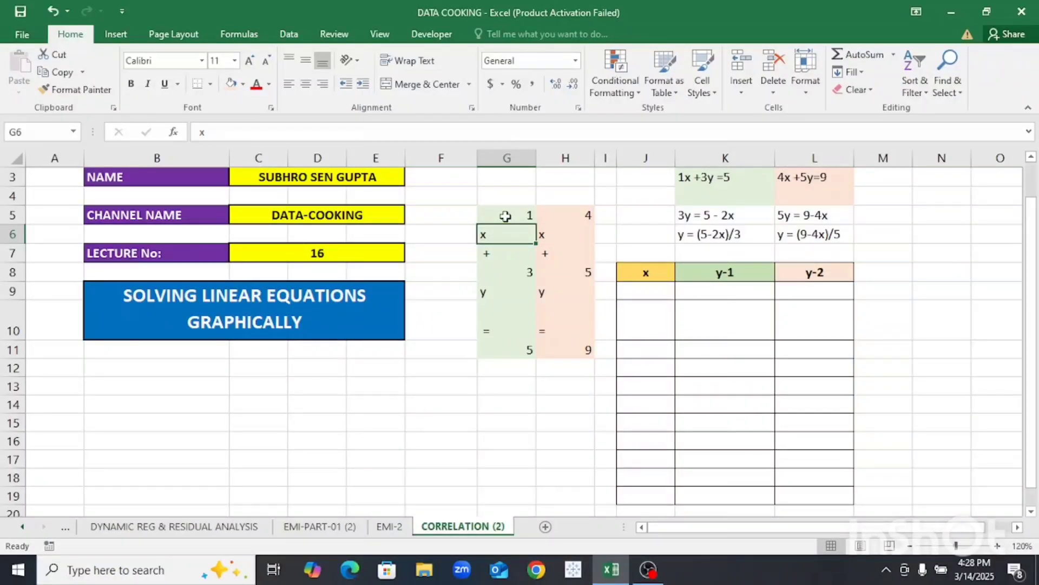
key(ctrl+z)
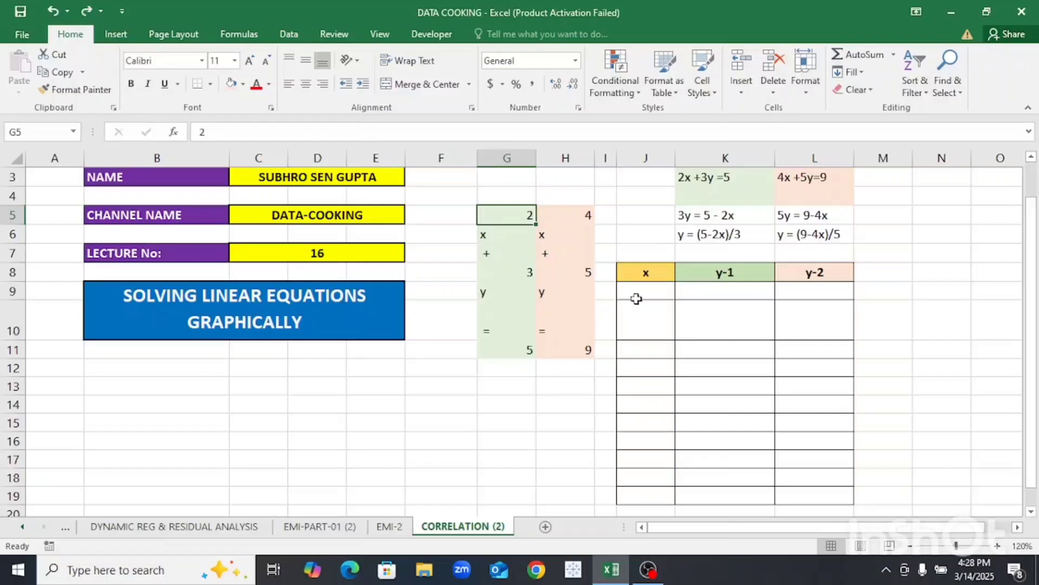
- Enter -5 and -4 at the top of the x column and fill the series down from J9 to J19, ending at 5
click(656, 291)
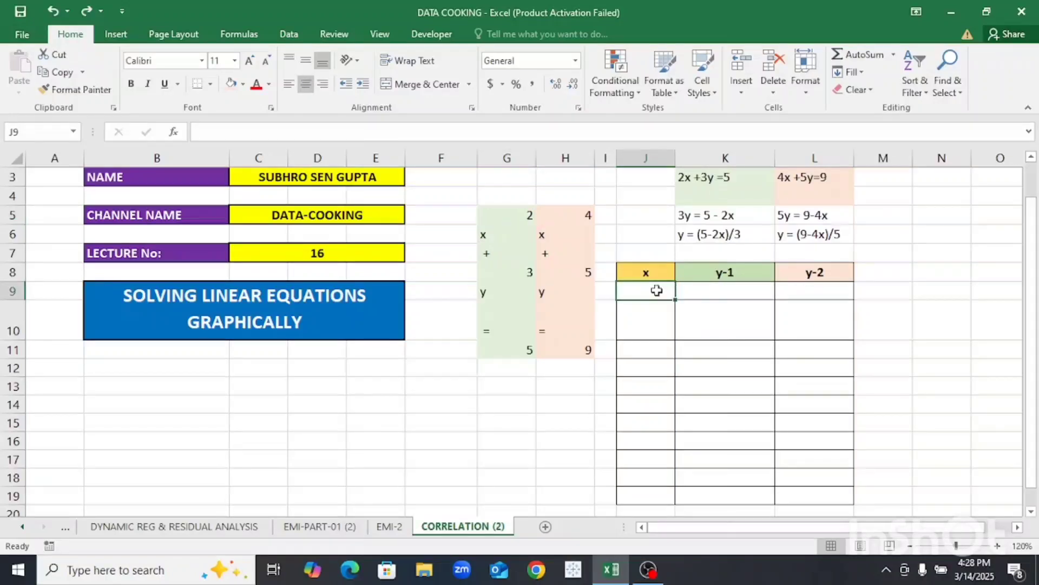
text(-)
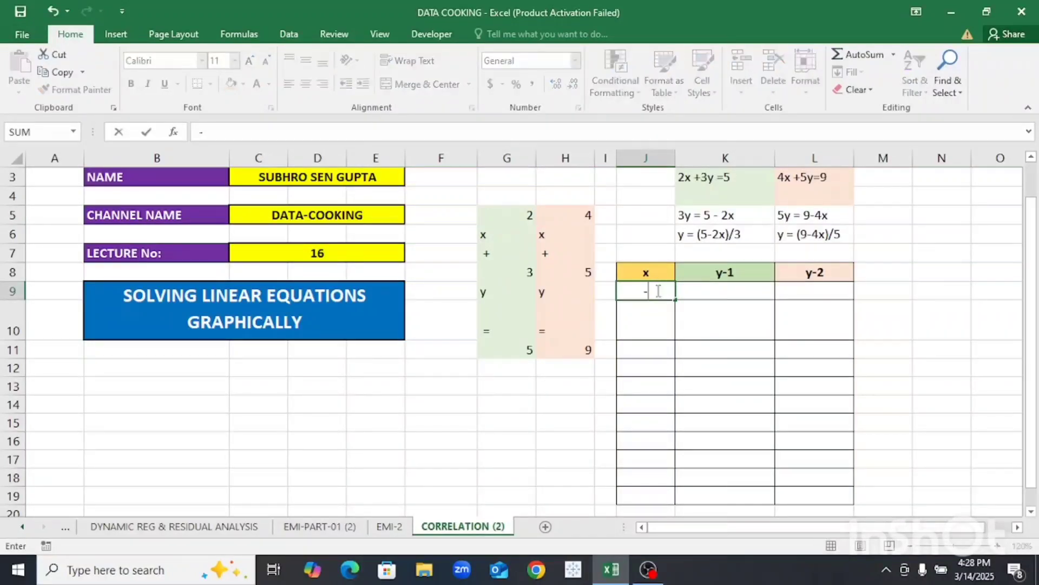
text(5)
key(Return)
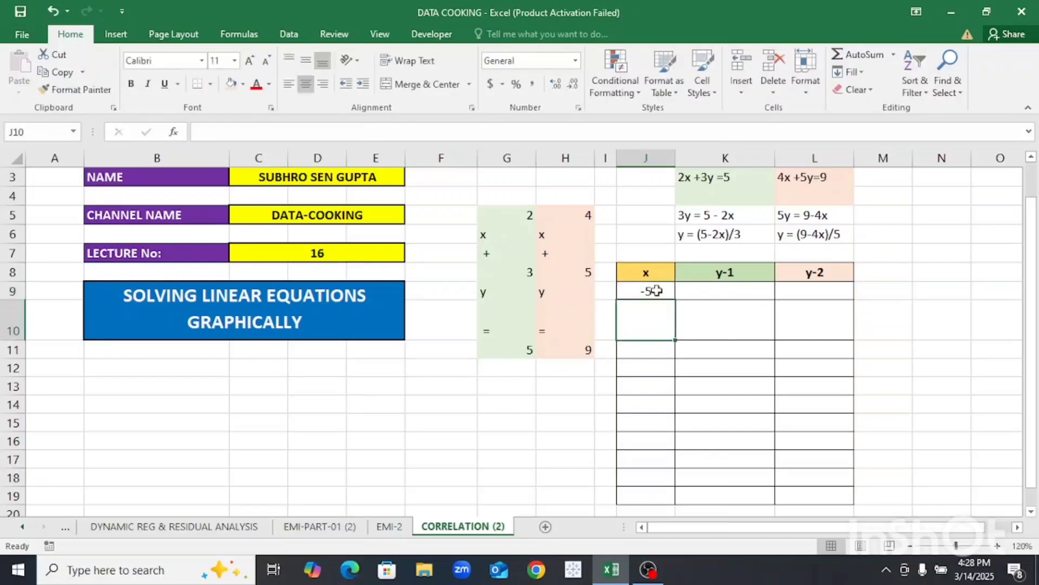
text(-)
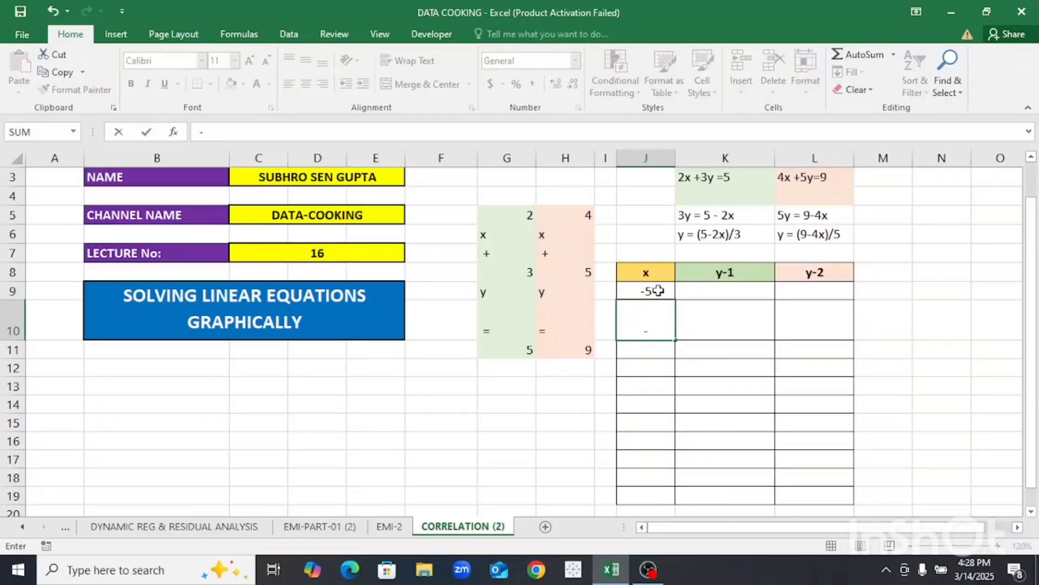
text(4)
key(Return)
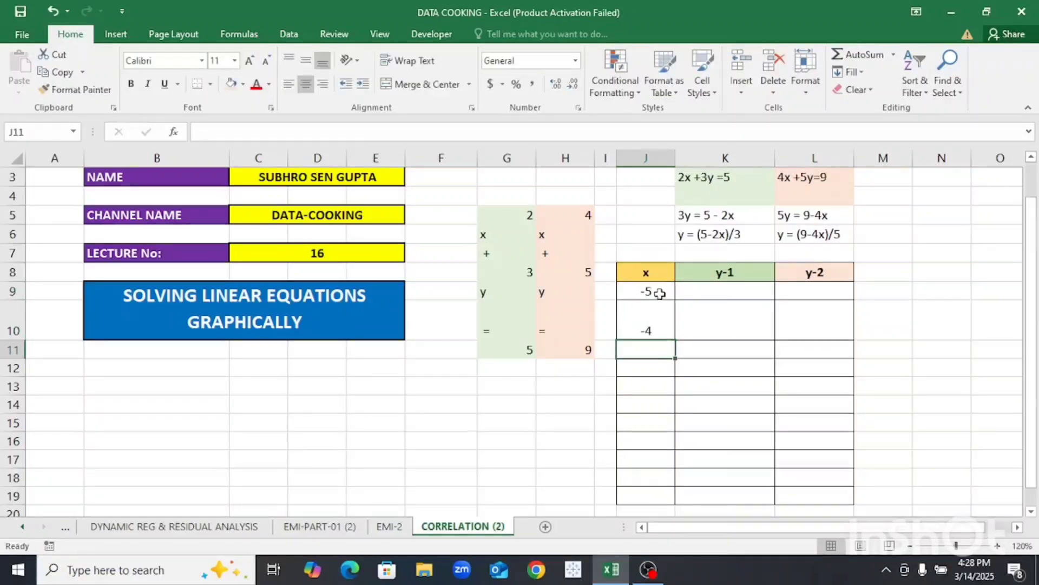
drag(660, 293, 670, 499)
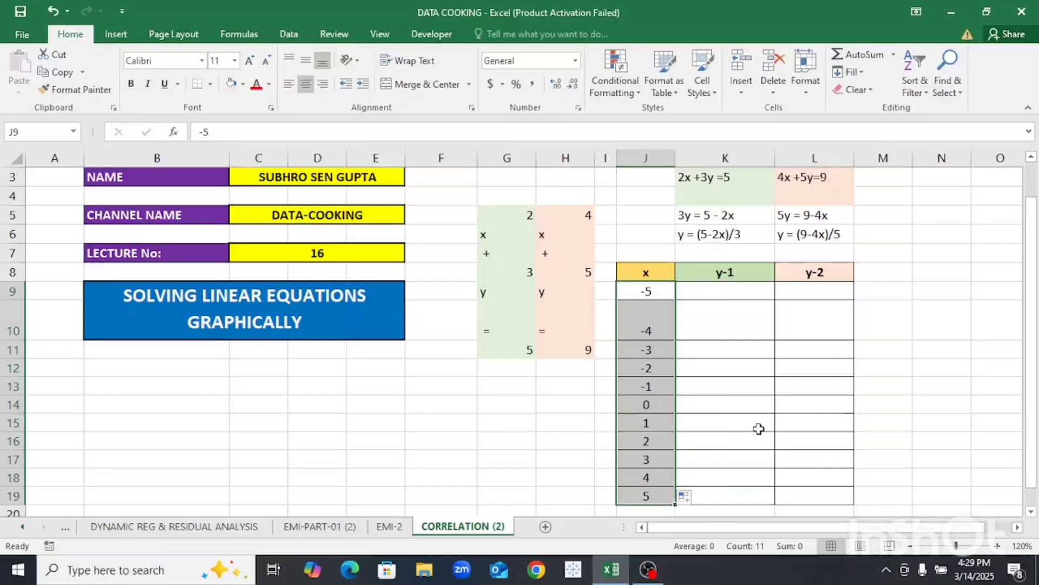
click(750, 295)
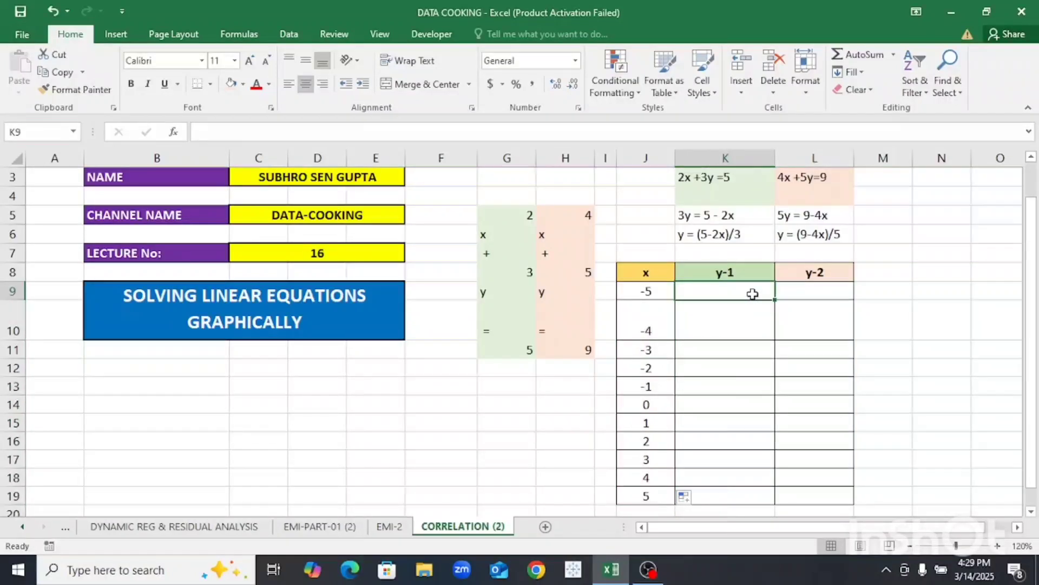
text(=)
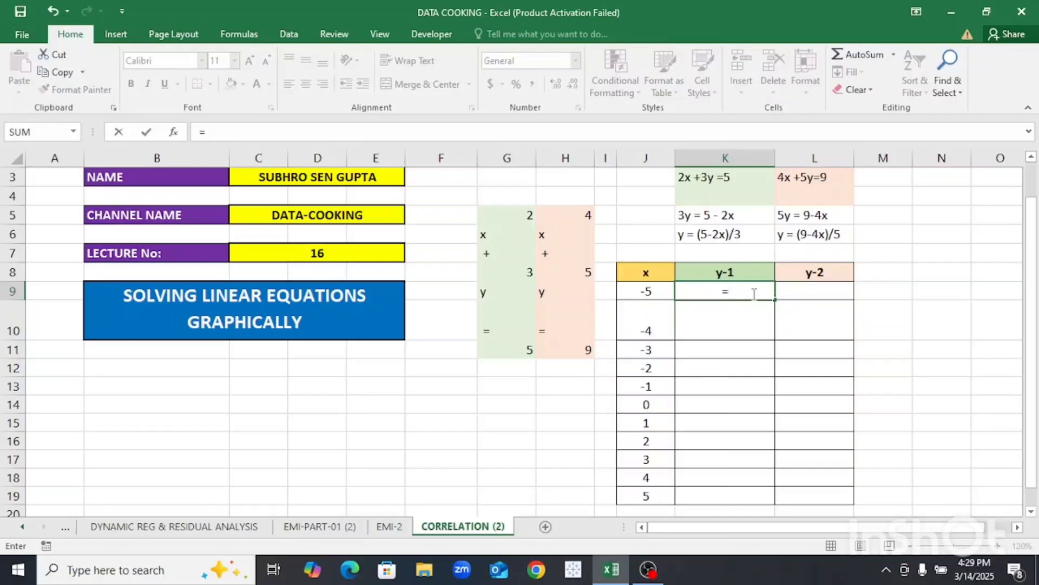
key(BackSpace)
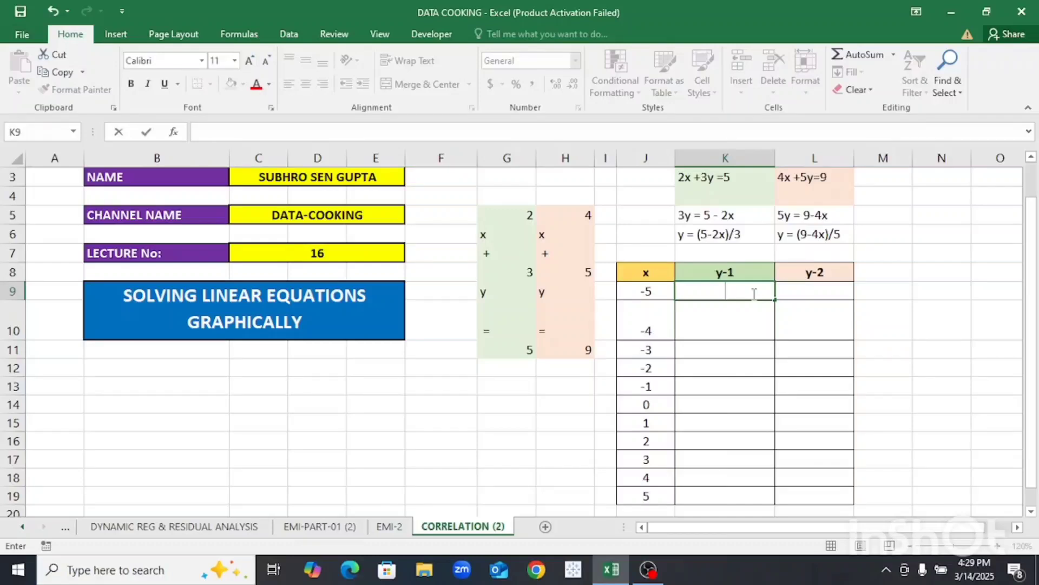
click(754, 329)
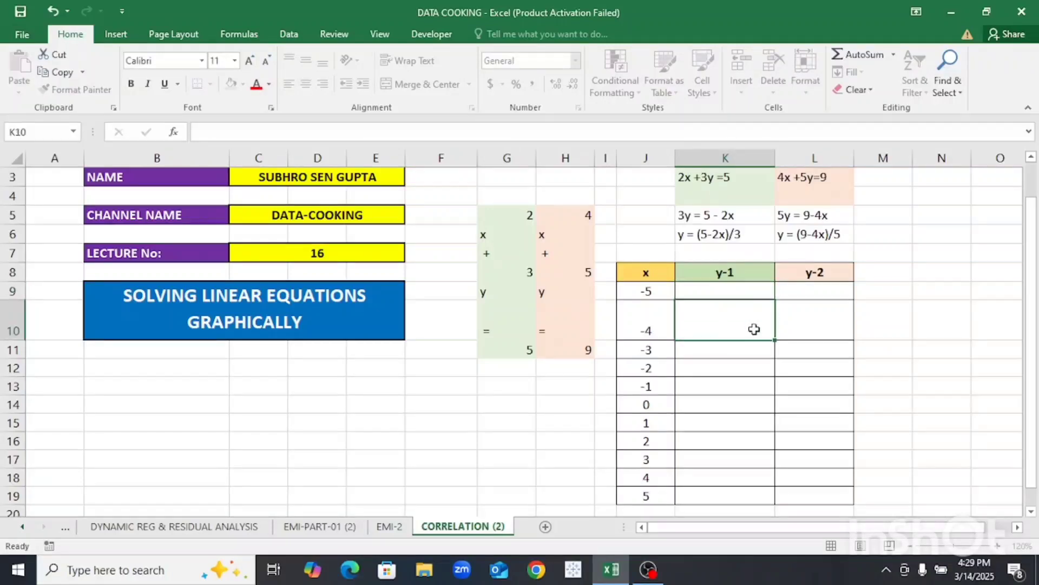
- Enter the y-1 formula =($G$11-$G$5*J9)/$G$8 in K9, with absolute references to the first equation's coefficients and constant
click(724, 287)
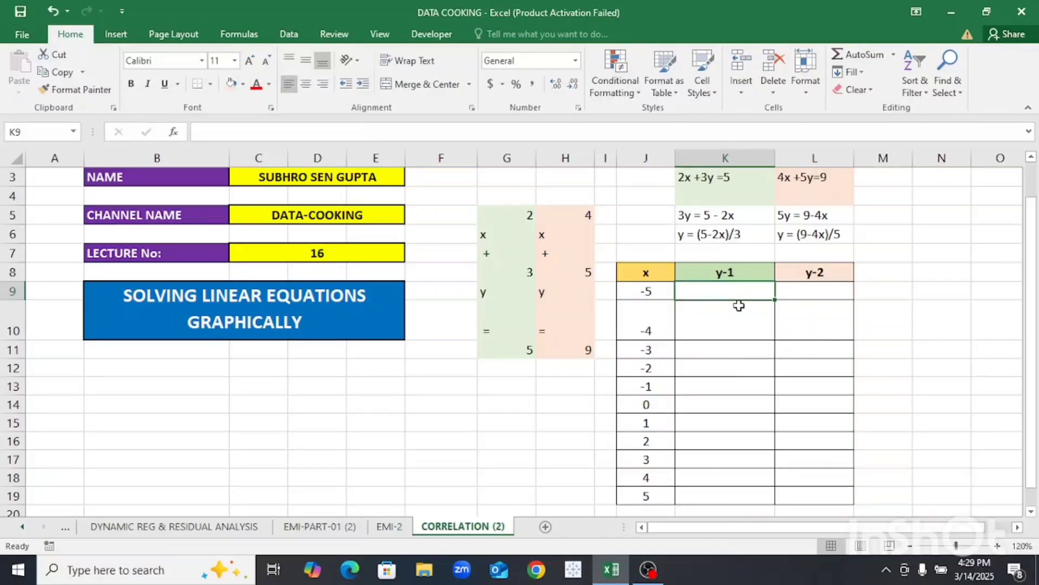
text(=)
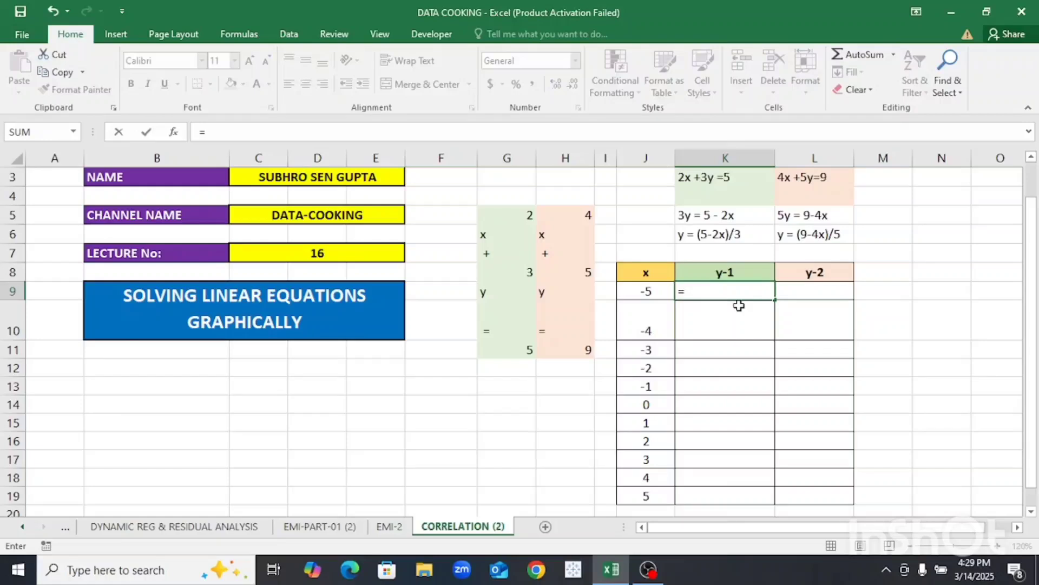
text((5-)
key(BackSpace)
click(507, 353)
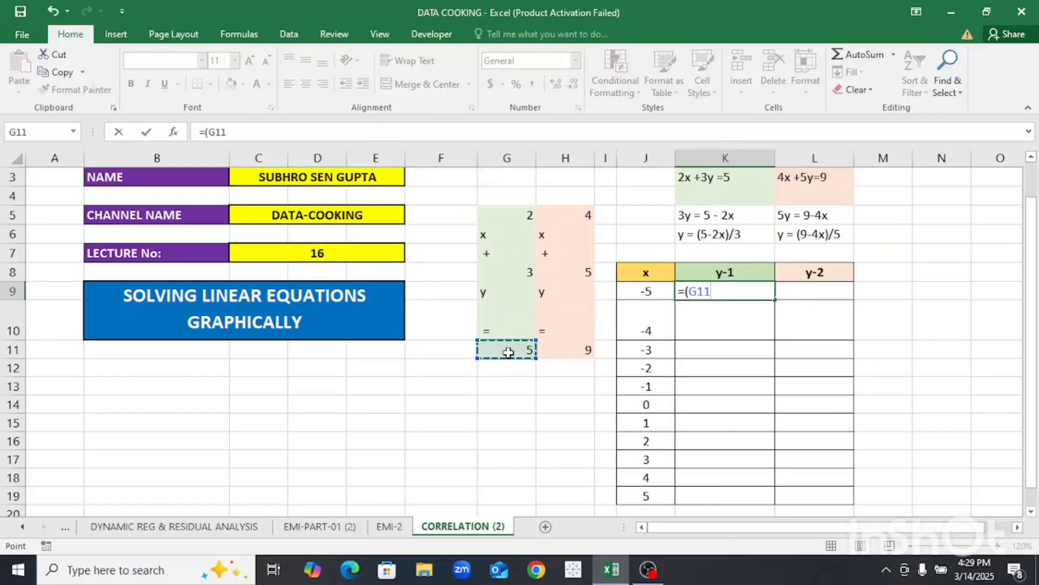
key(F4)
text(-)
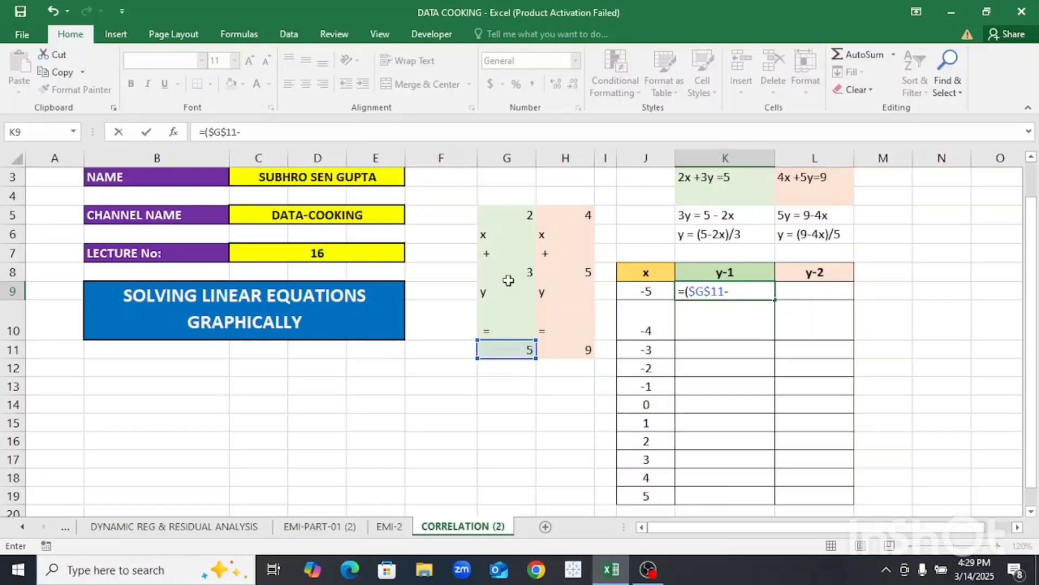
click(517, 216)
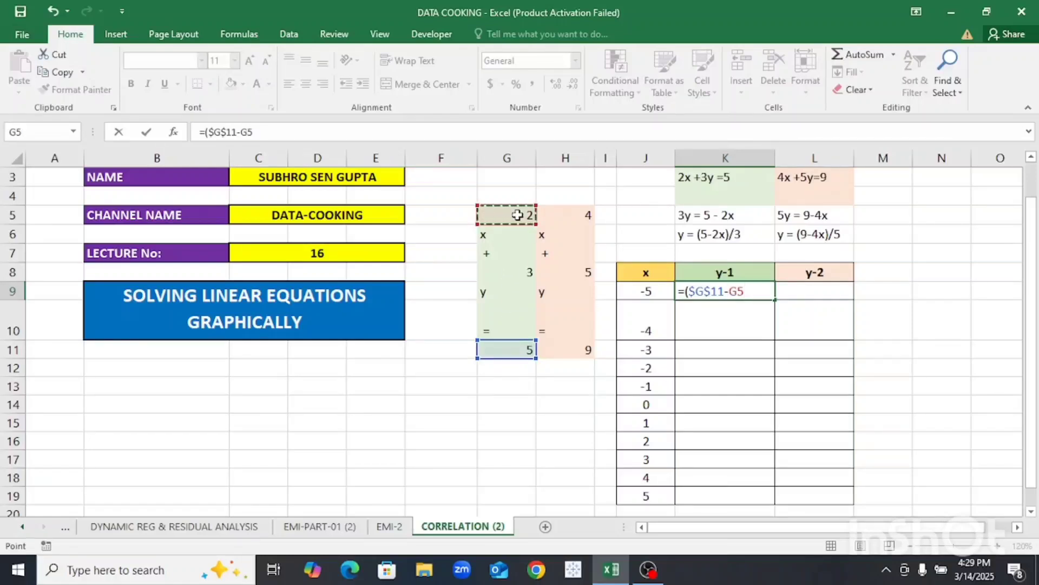
key(F4)
text(*)
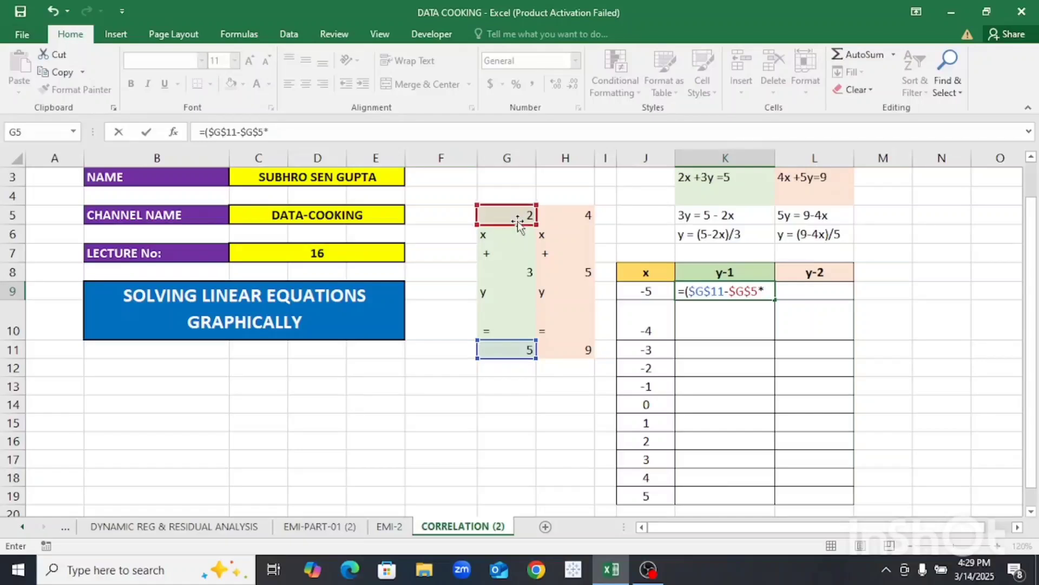
click(662, 293)
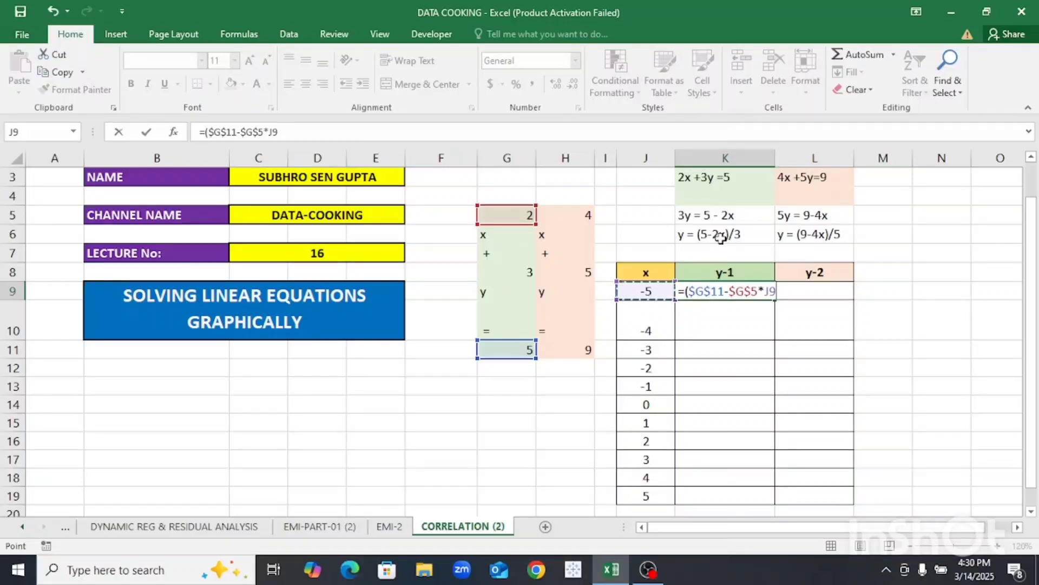
text()/)
click(502, 272)
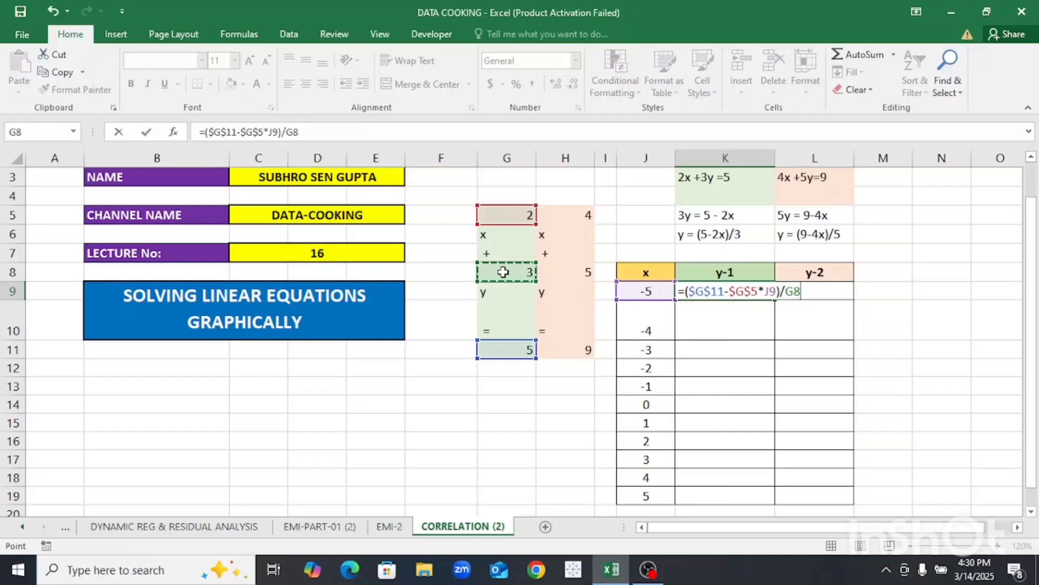
key(F4)
key(Return)
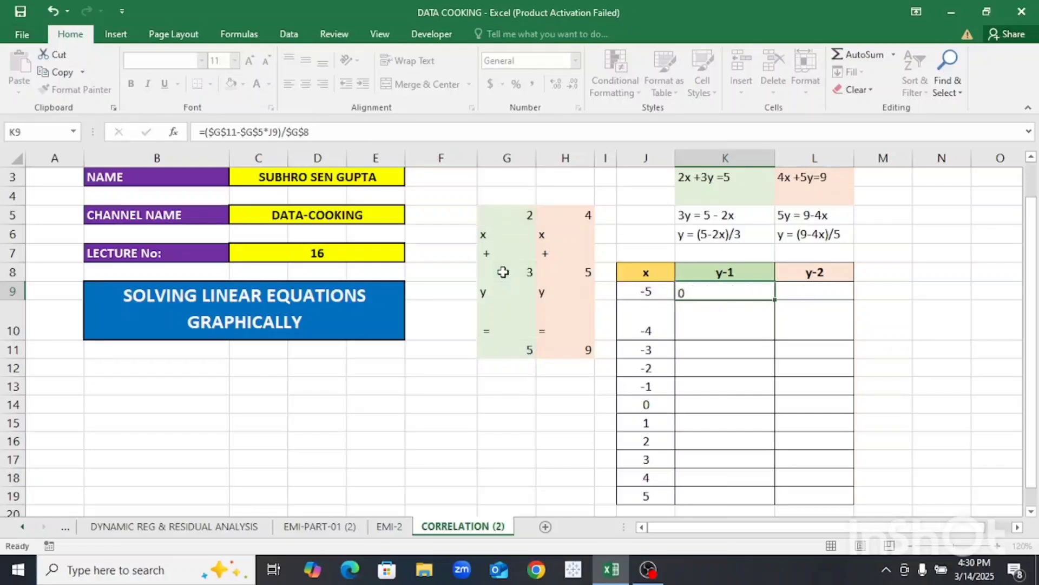
- Fill the y-1 formula from K9 down to K19
click(749, 291)
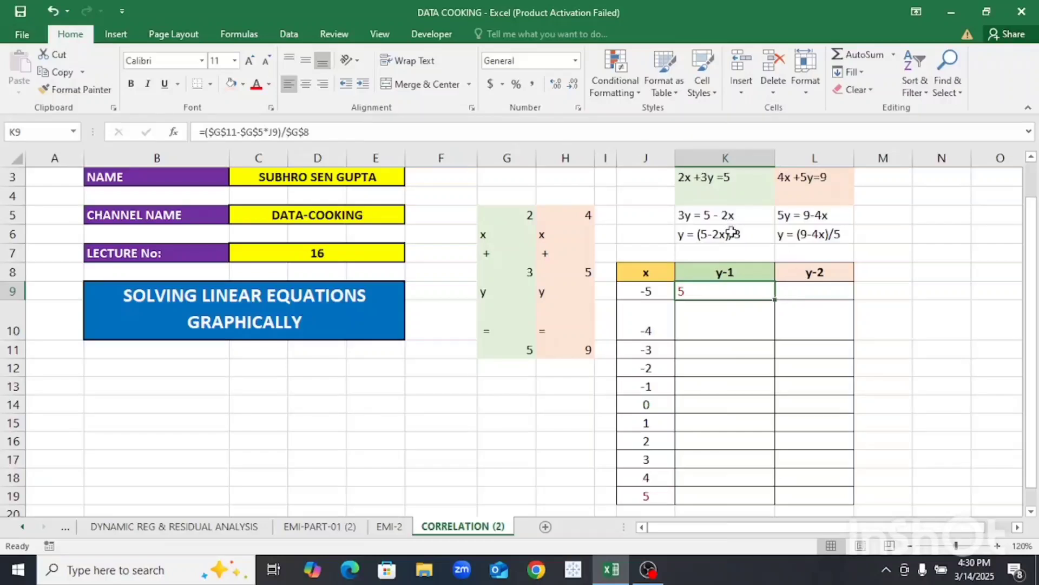
double_click(777, 300)
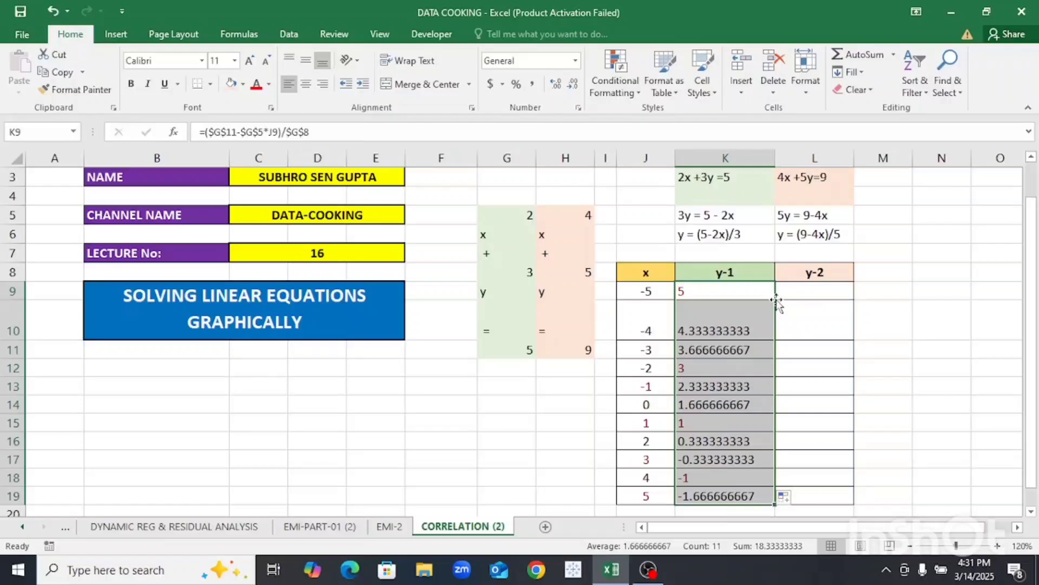
- Round the y-1 formula in K9 to 2 decimals as =ROUND(($G$11-$G$5*J9)/$G$8,2) and fill it down to K19
click(714, 293)
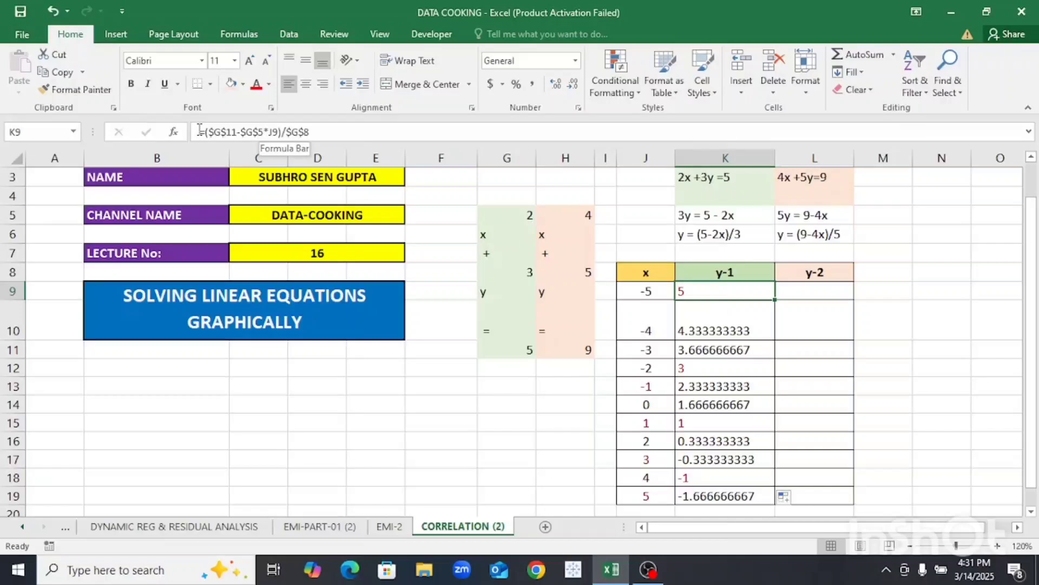
click(204, 133)
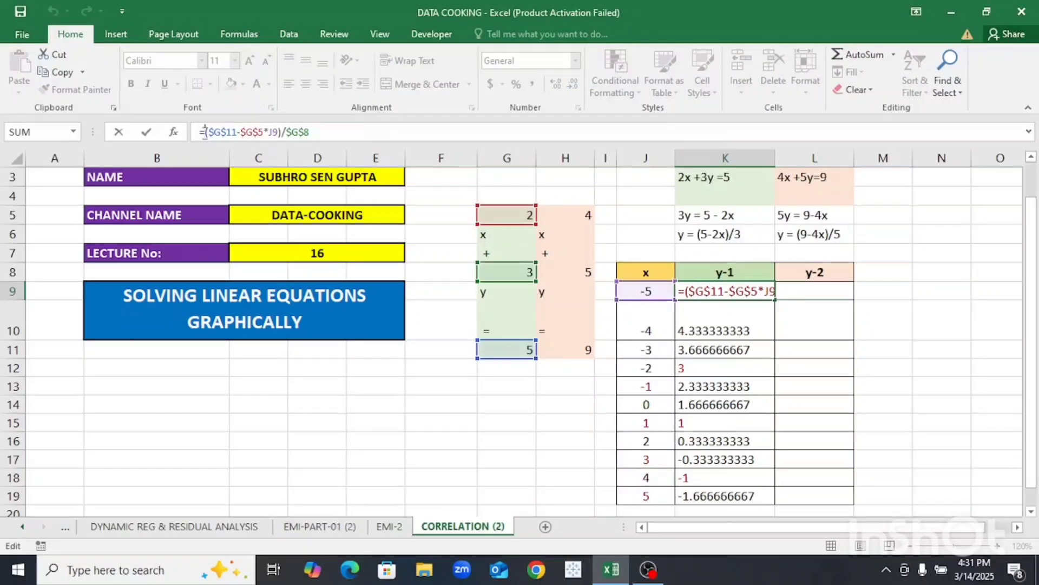
text(round)
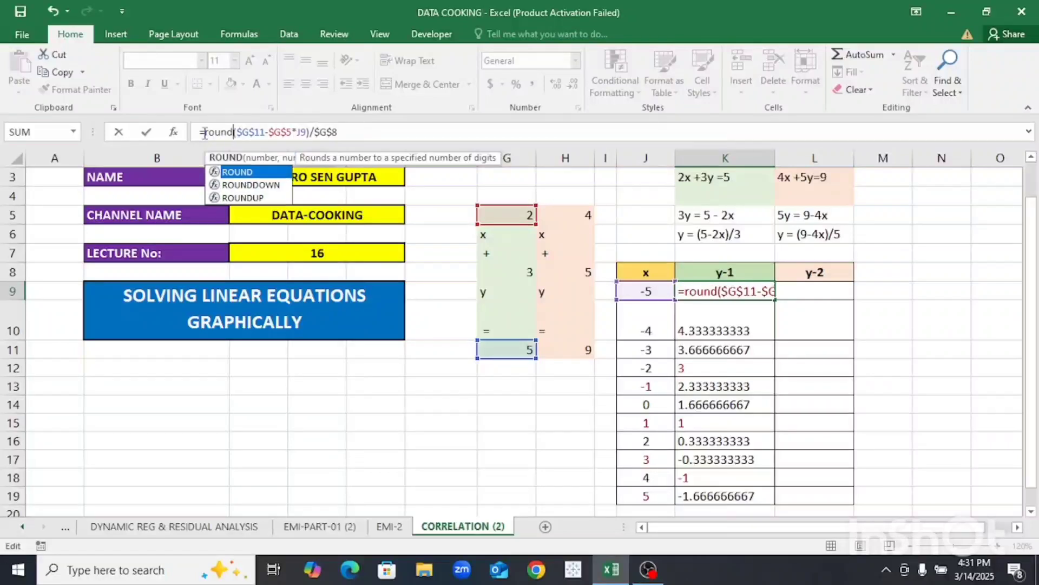
text(()
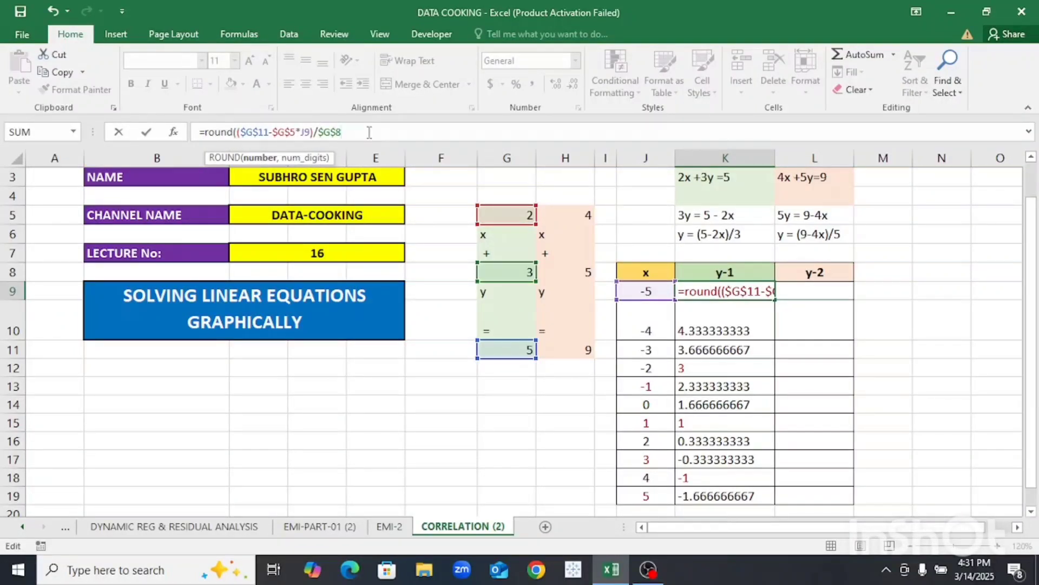
text(,2)
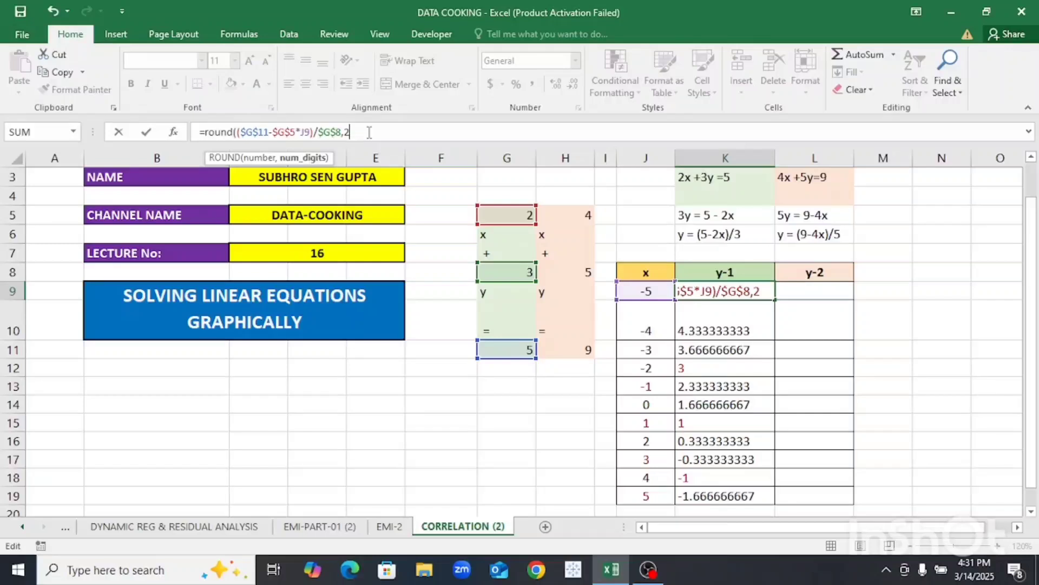
text())
key(Return)
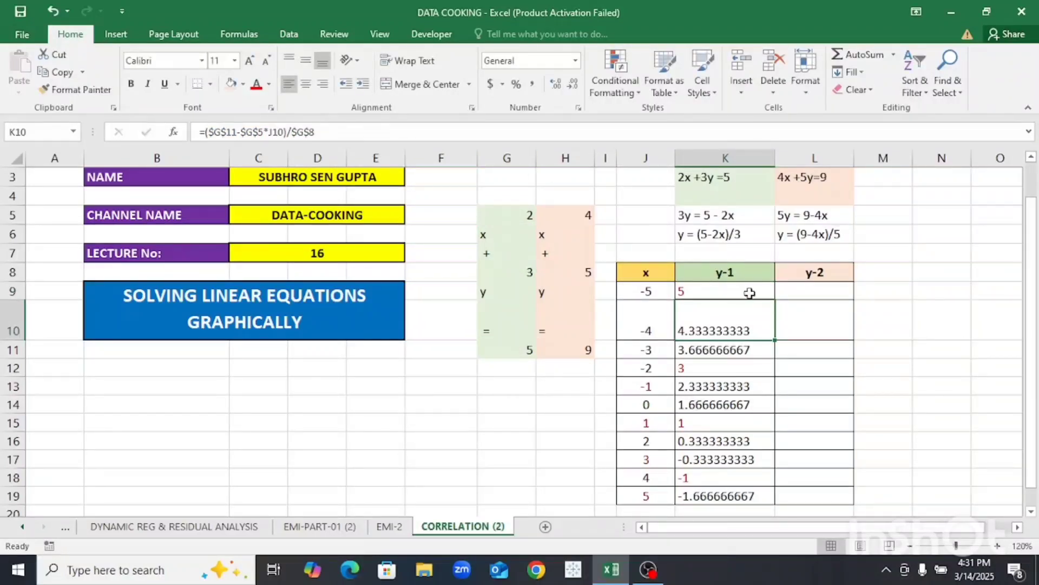
click(749, 293)
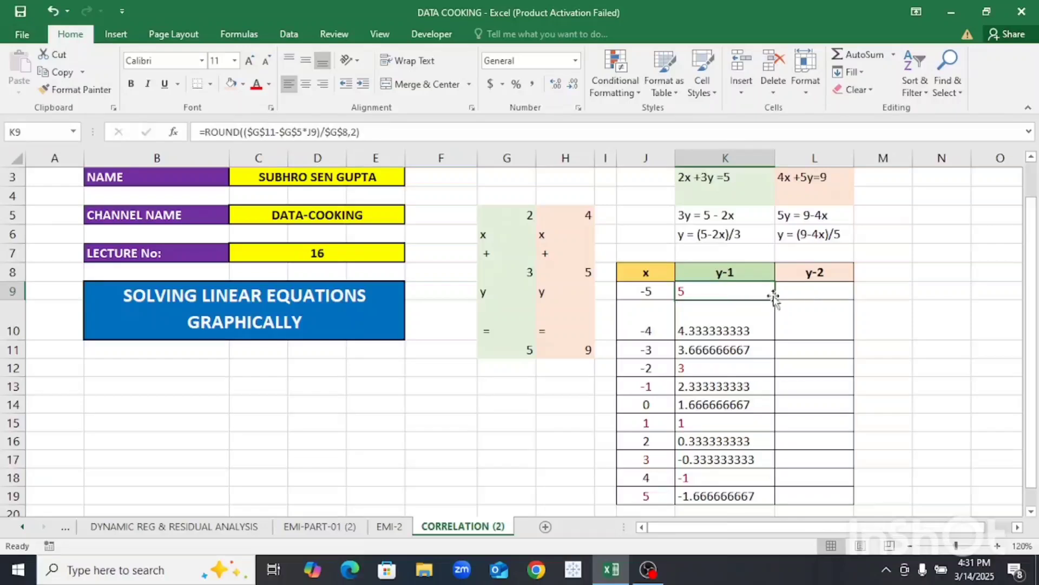
double_click(778, 304)
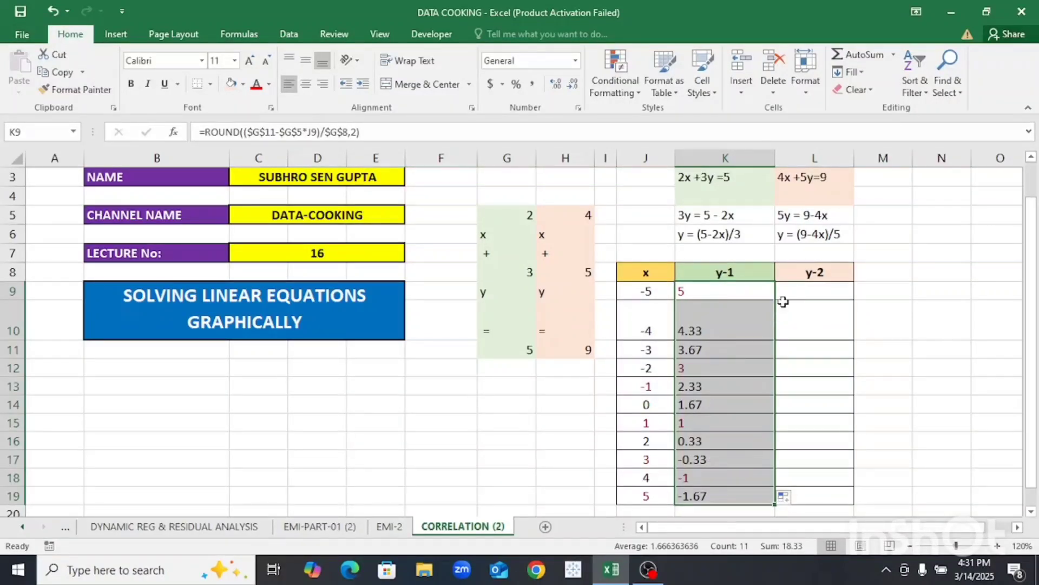
- Enter the y-2 formula =($H$11-$H$5*J9)/$H$8 in L9, with absolute references to the second equation's coefficients and constant
click(815, 288)
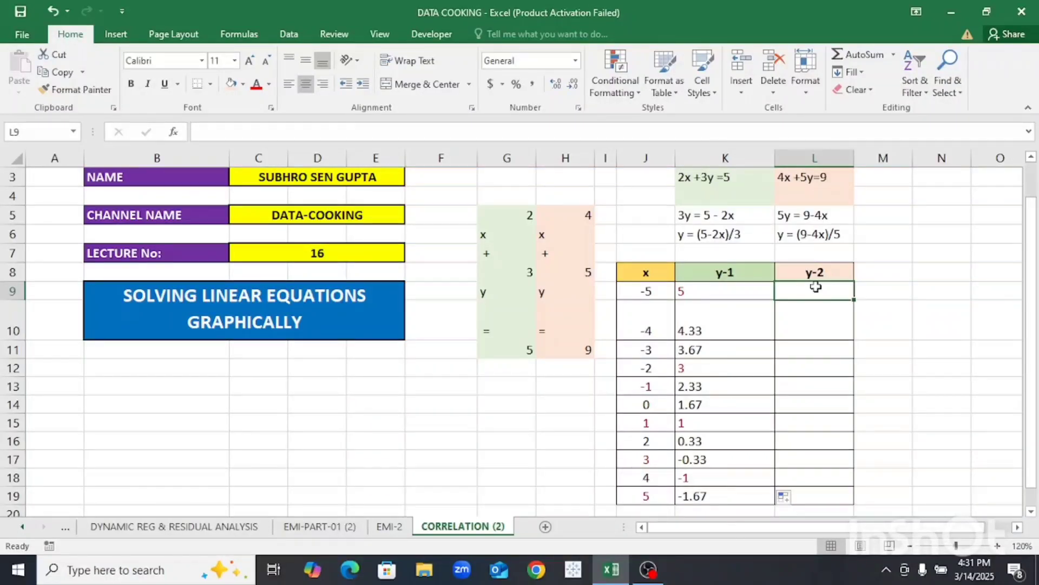
text(=)
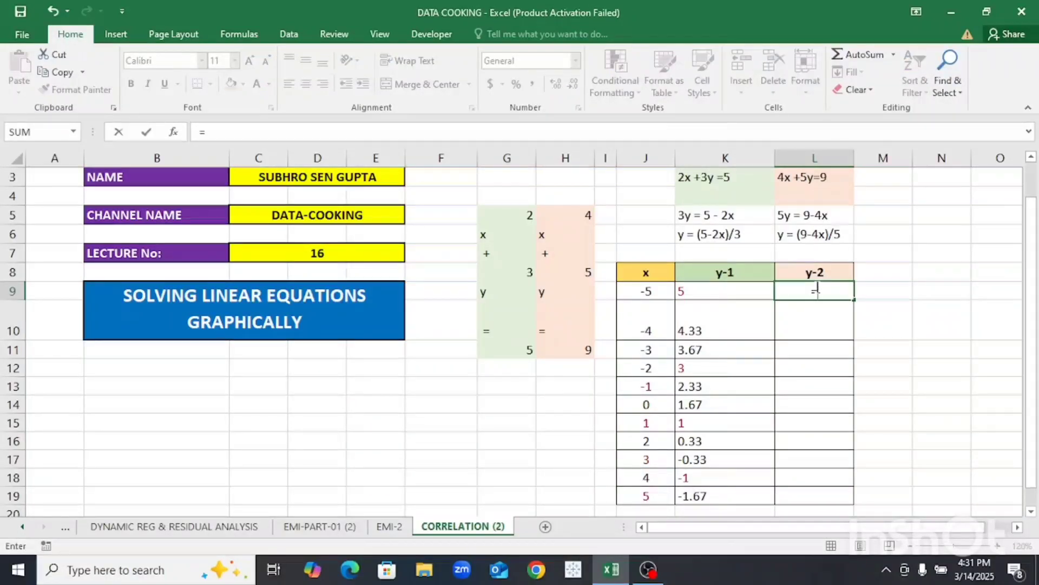
text(()
click(573, 353)
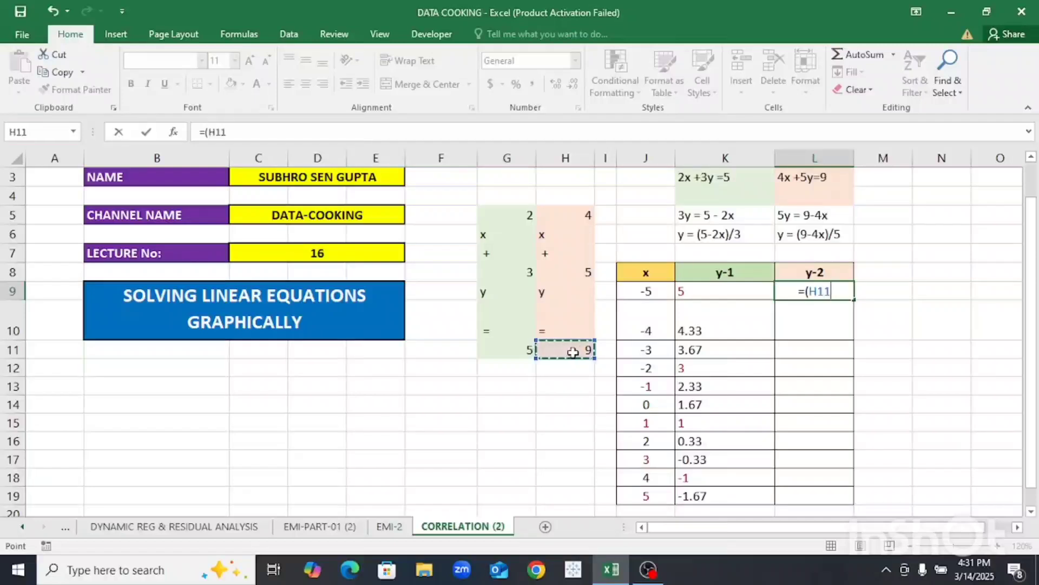
key(F4)
text(-)
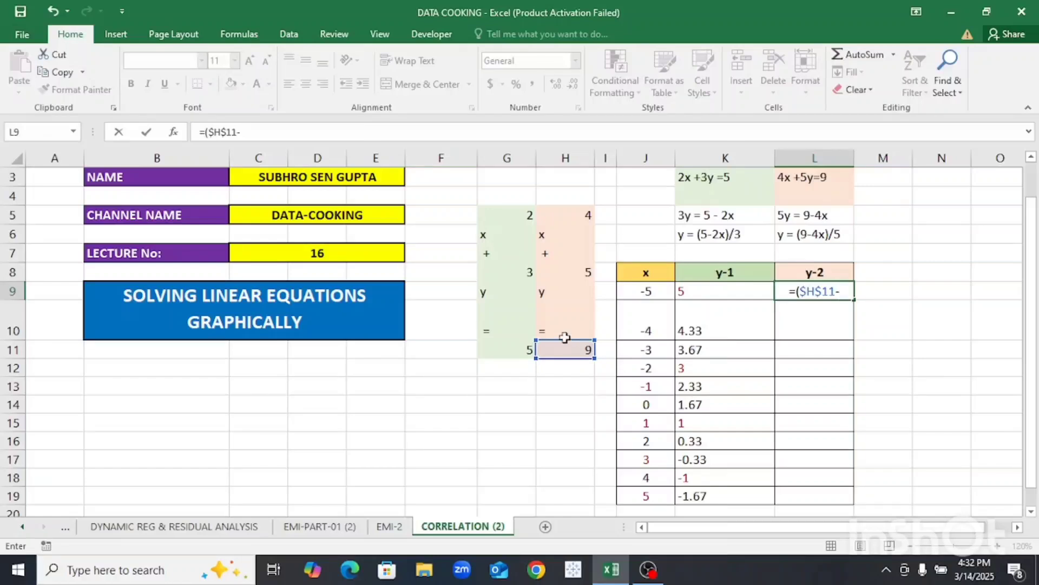
click(581, 213)
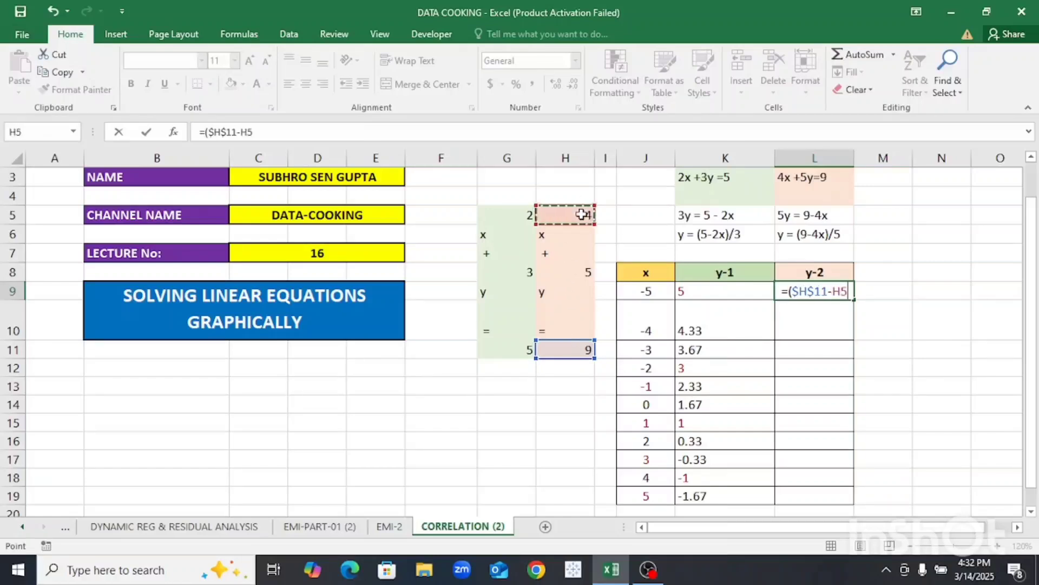
key(F4)
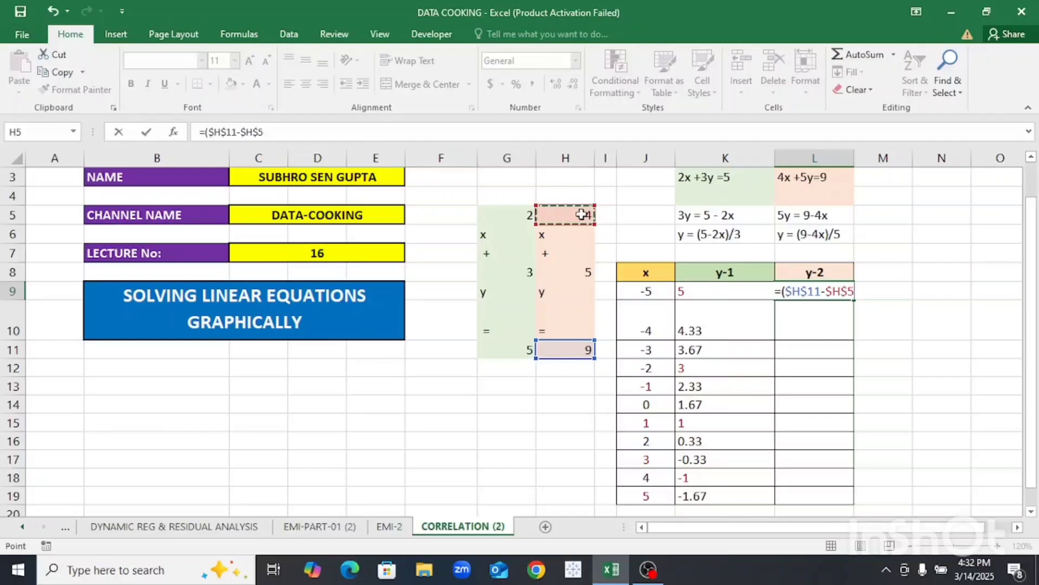
text(8)
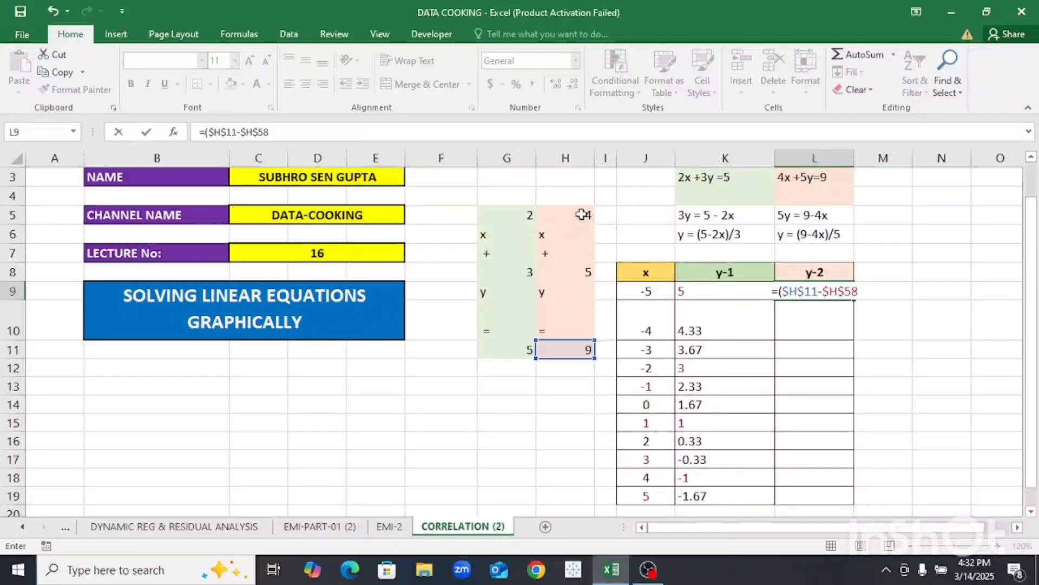
key(BackSpace)
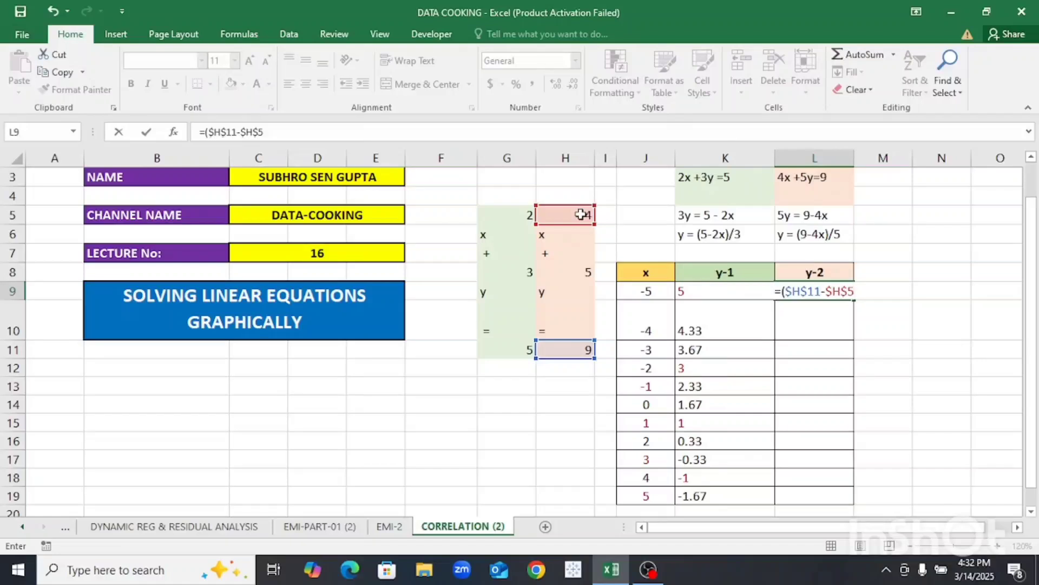
text(*)
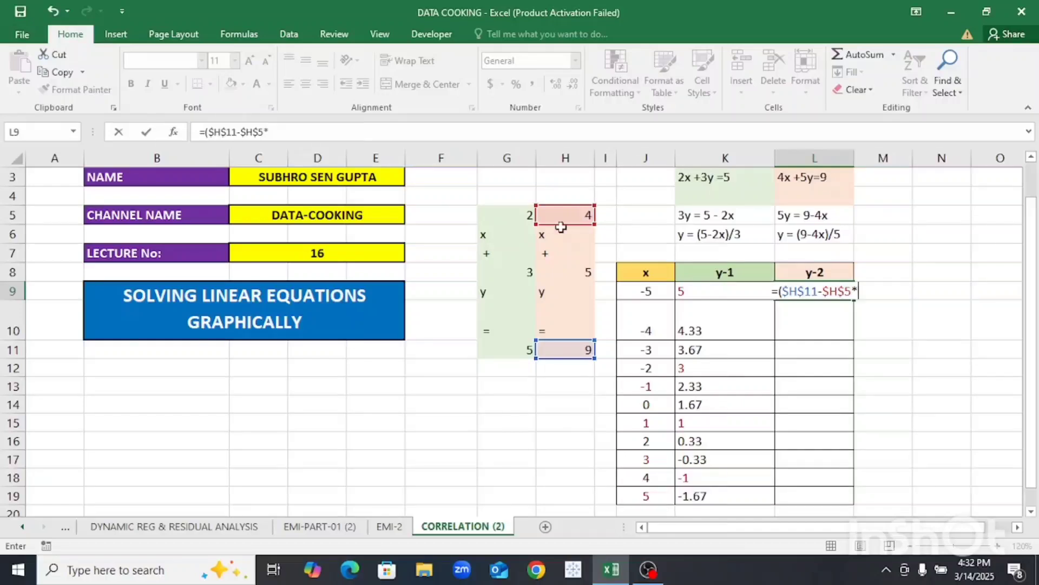
click(667, 291)
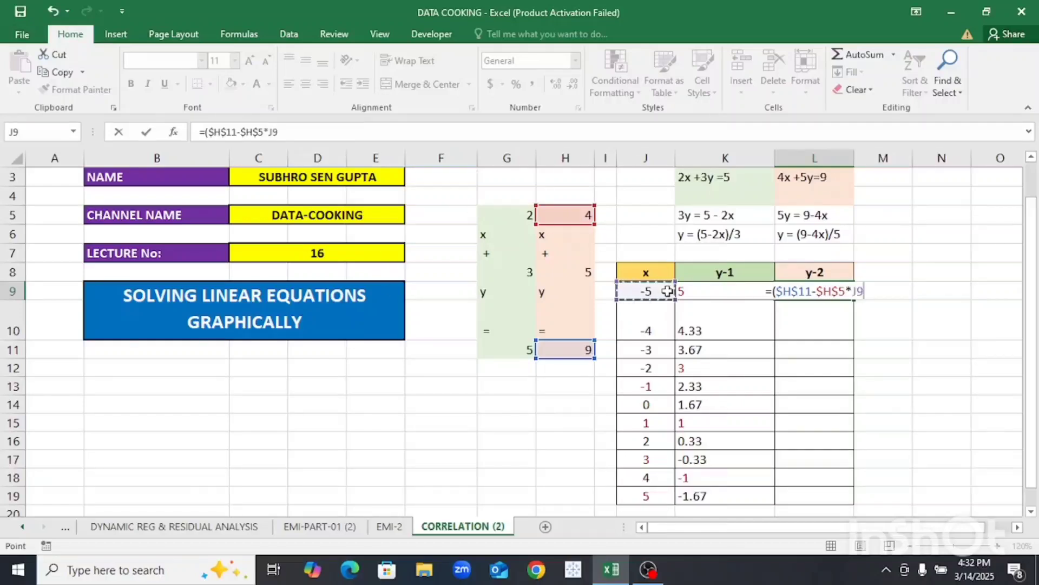
text())
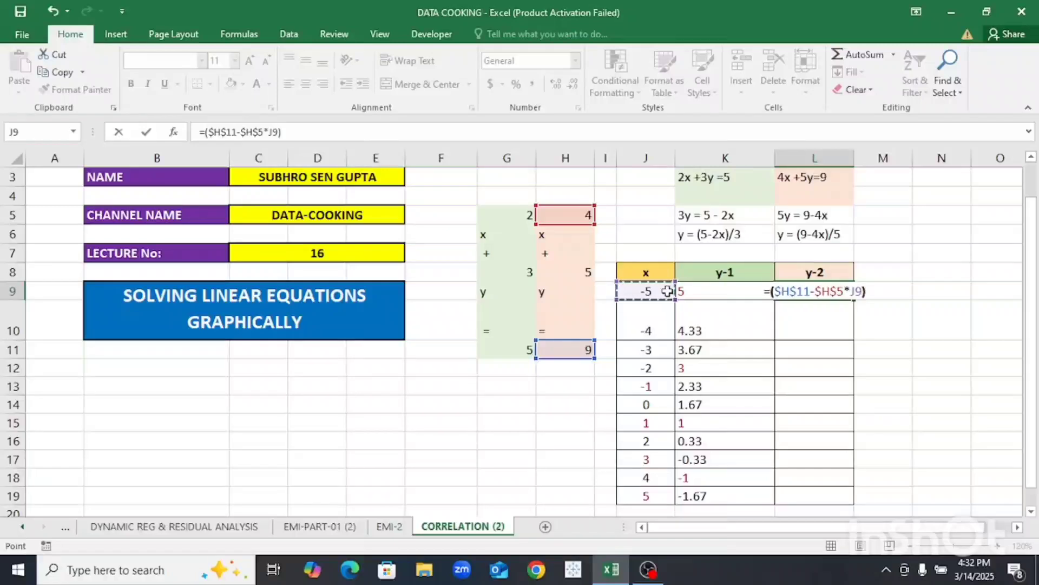
text(/)
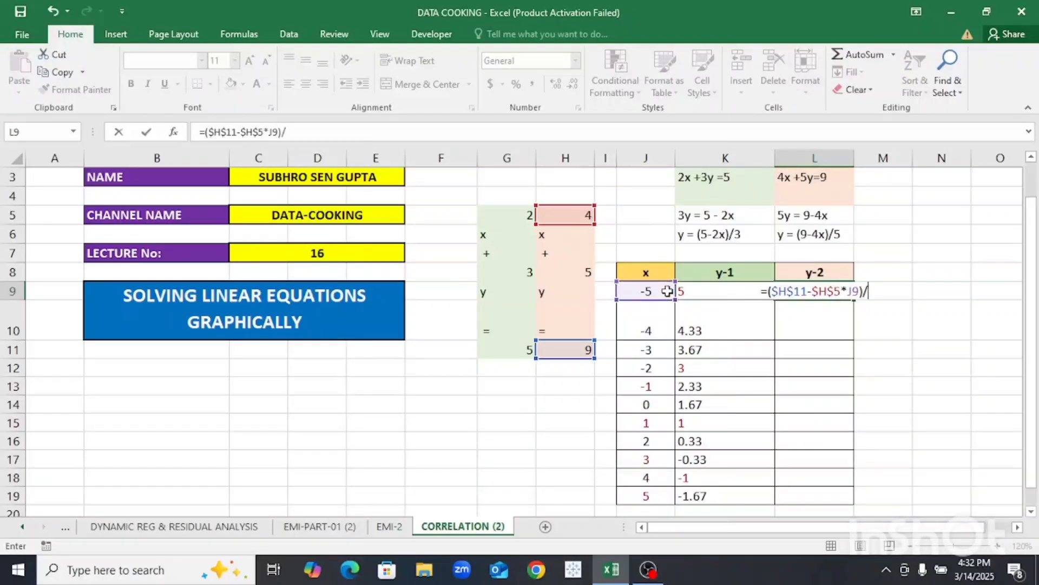
click(575, 276)
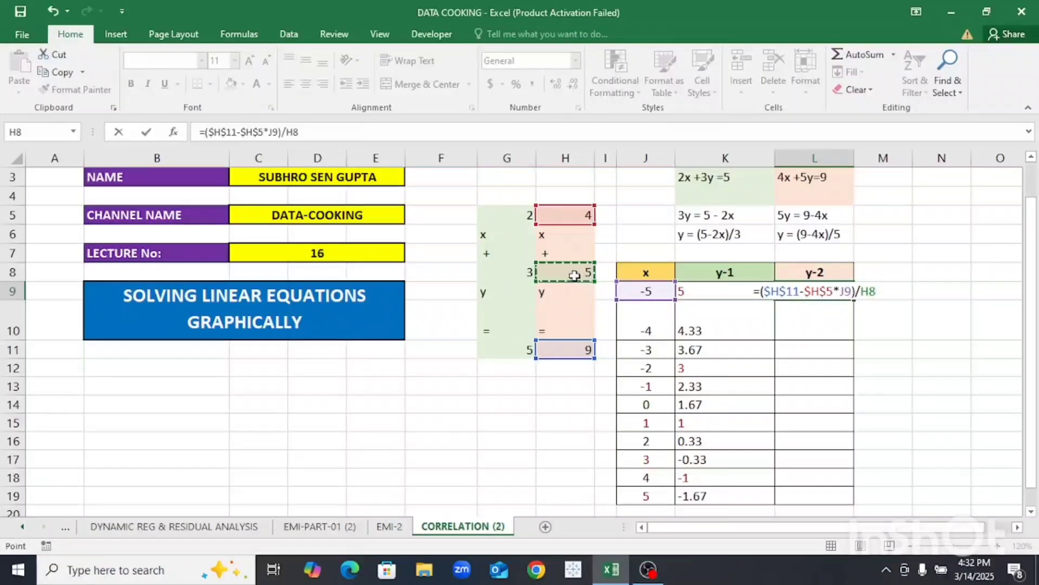
key(F4)
key(ctrl+Return)
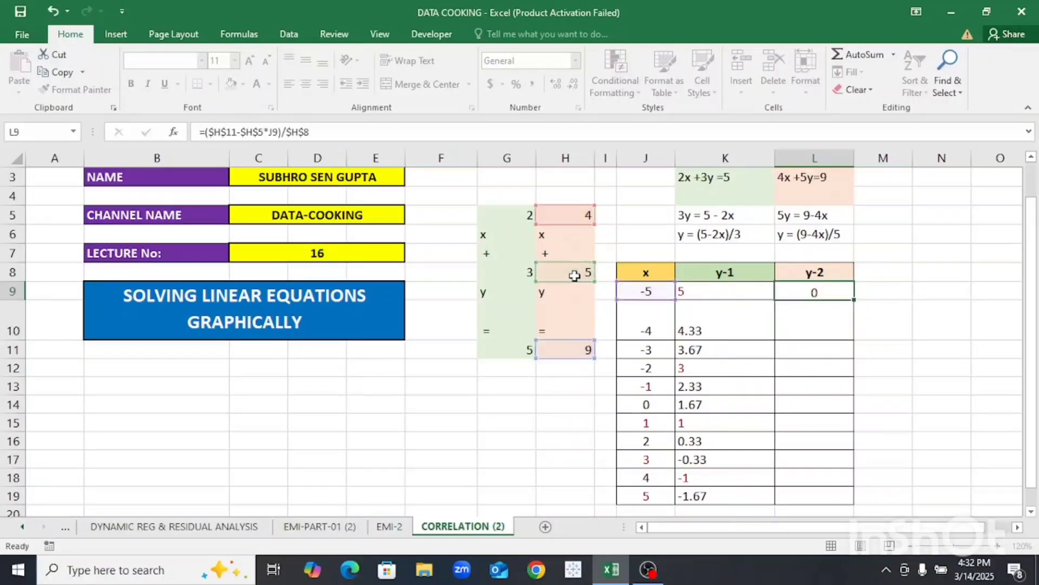
key(Return)
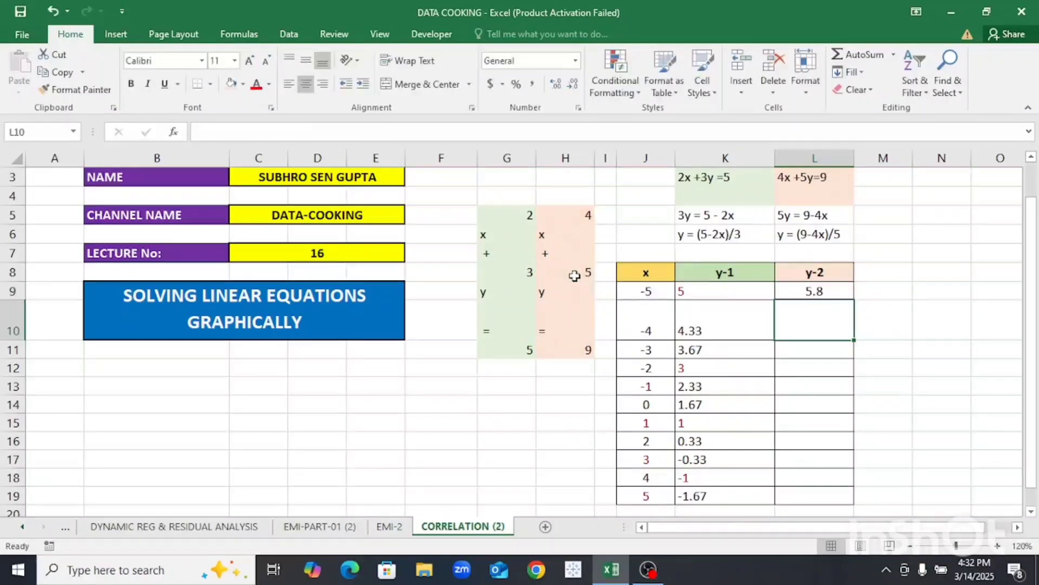
- Round the y-2 formula in L9 to 2 decimals as =ROUND(($H$11-$H$5*J9)/$H$8,2) and fill it down to L19
click(822, 292)
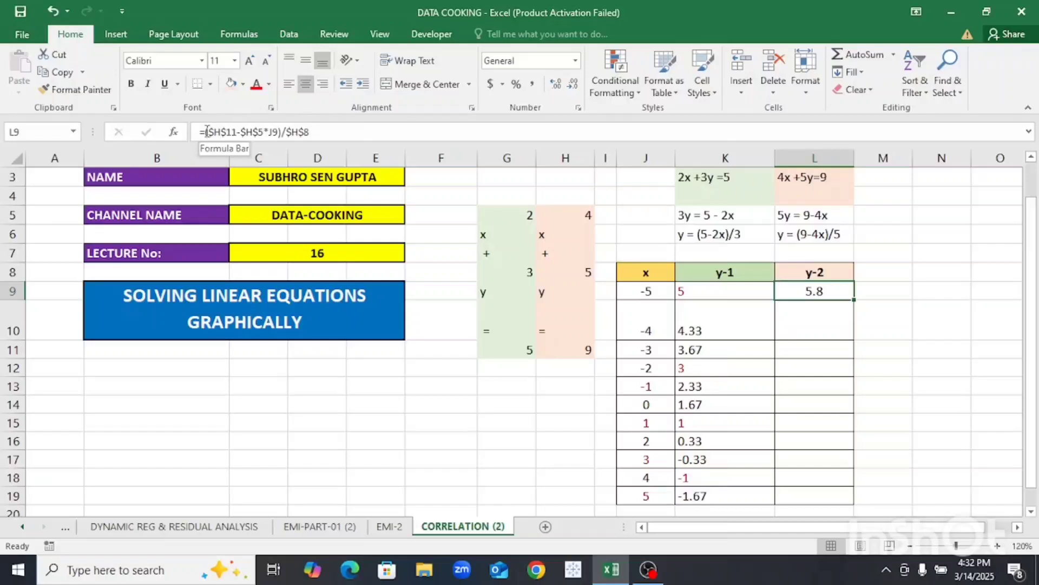
click(206, 133)
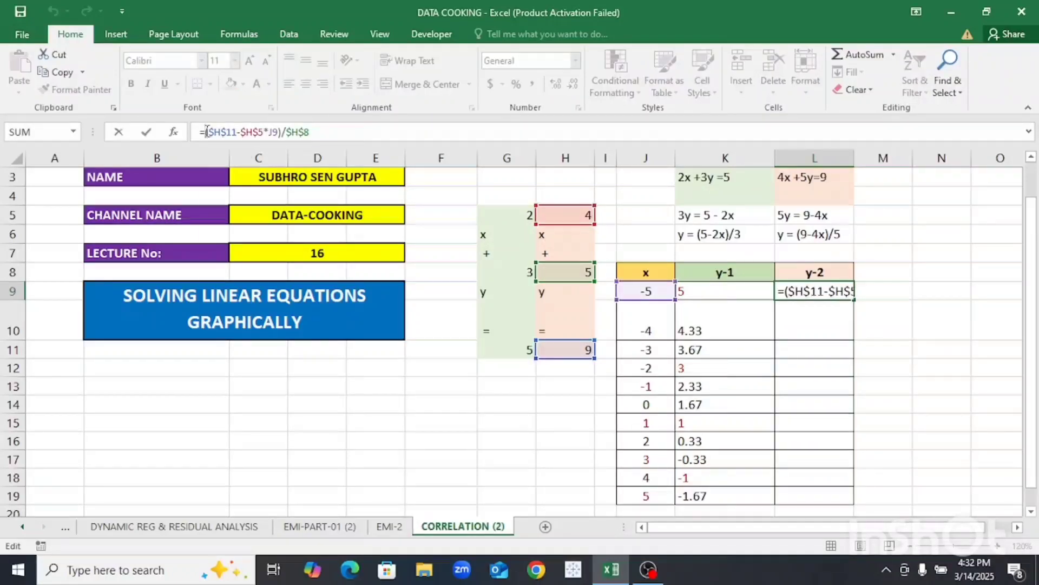
text(round)
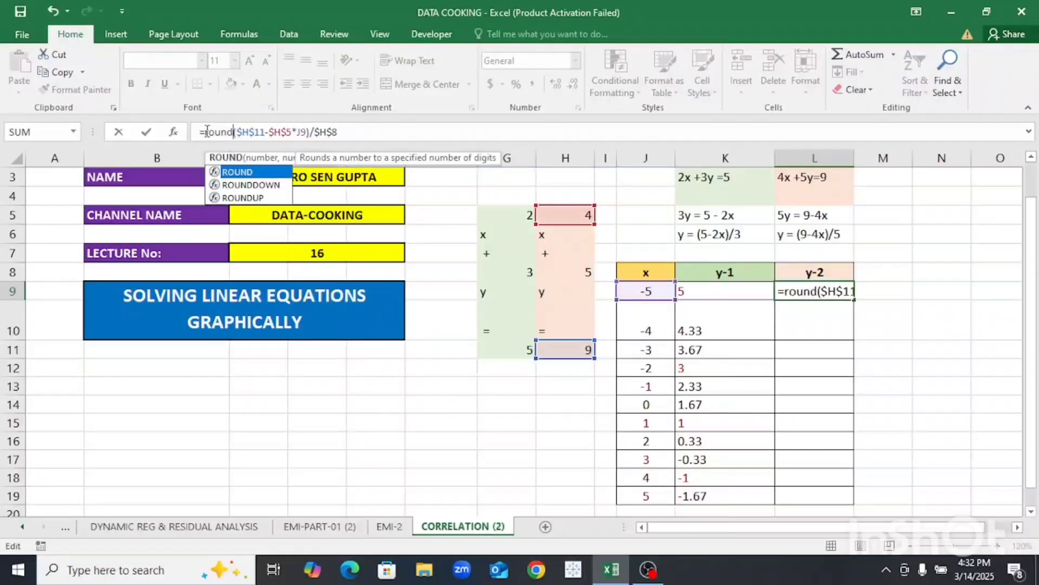
text(()
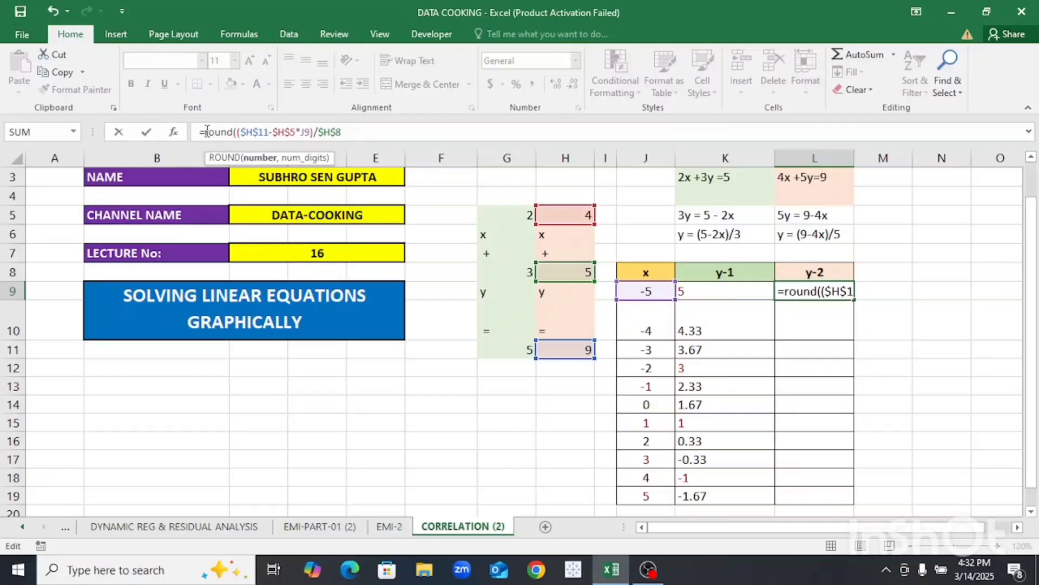
click(397, 132)
text(,2)
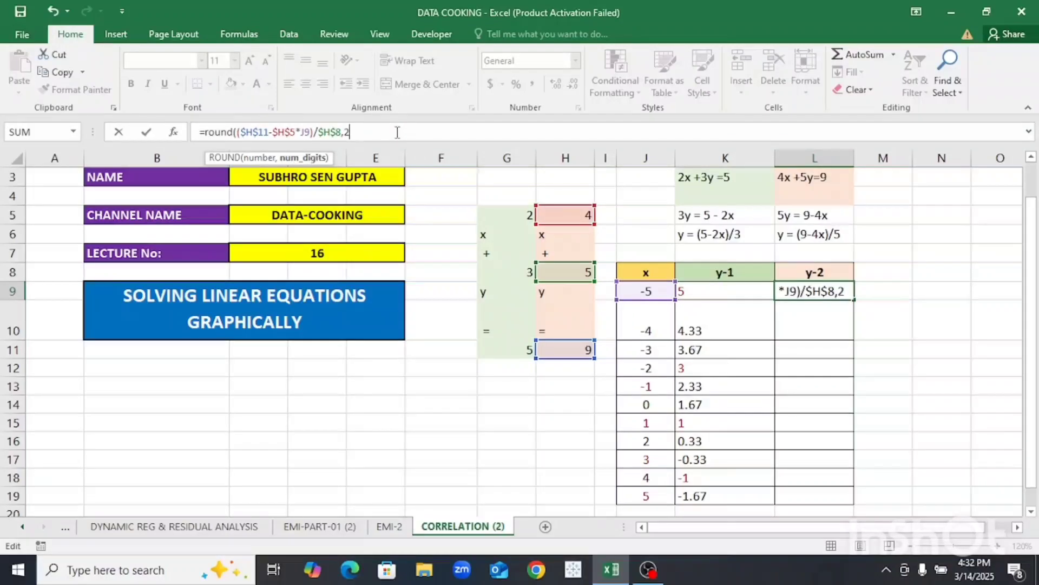
text())
key(Return)
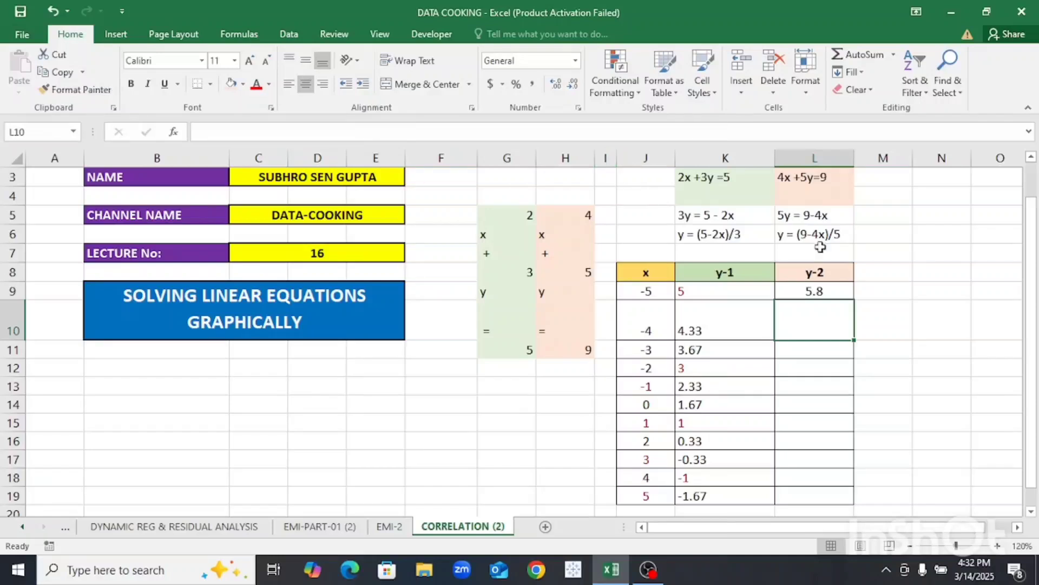
click(824, 287)
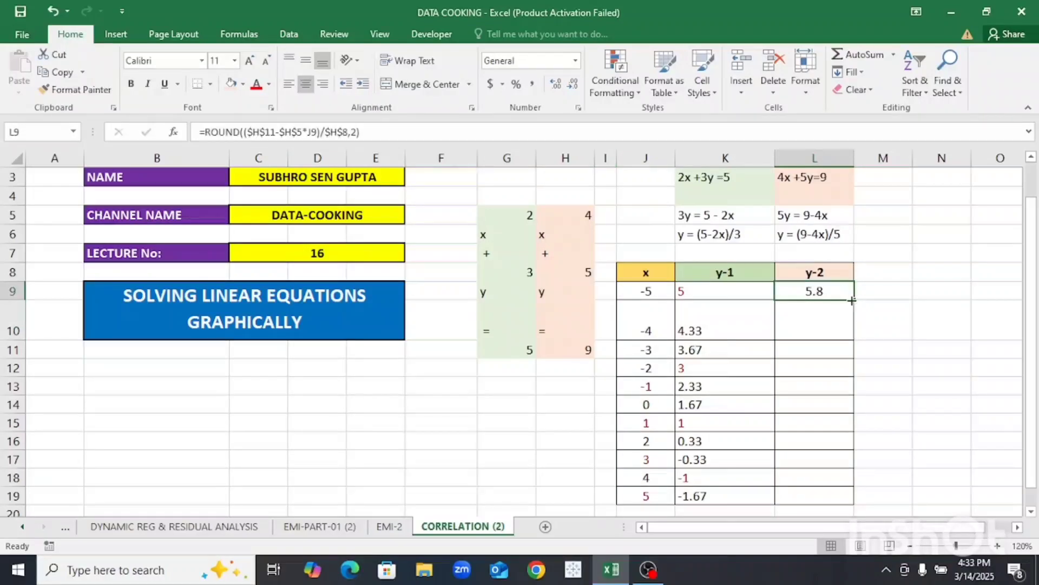
double_click(850, 300)
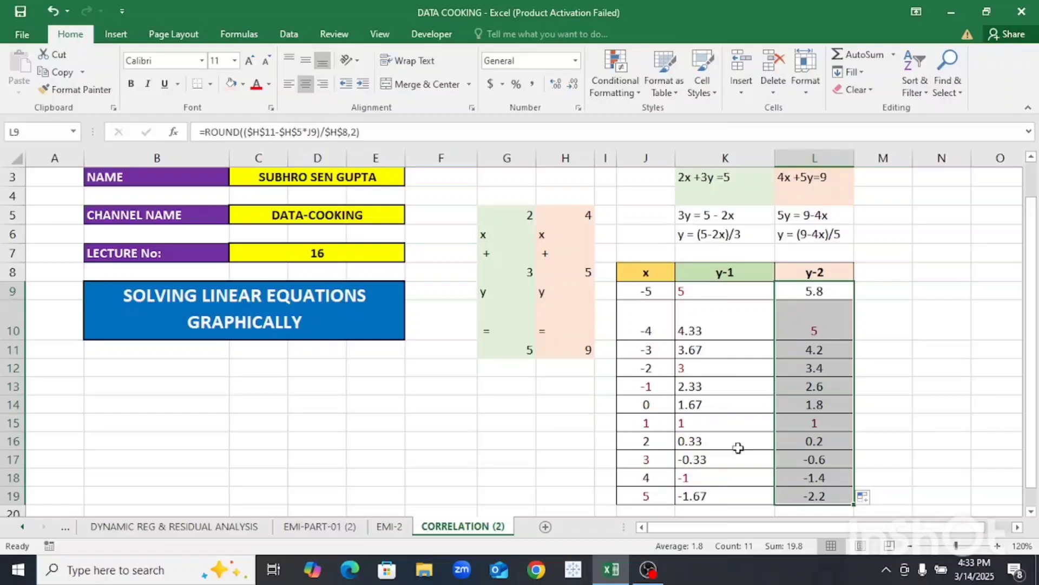
- Insert a scatter chart with smooth lines and markers plotting y-1 and y-2 against x from the table
click(753, 427)
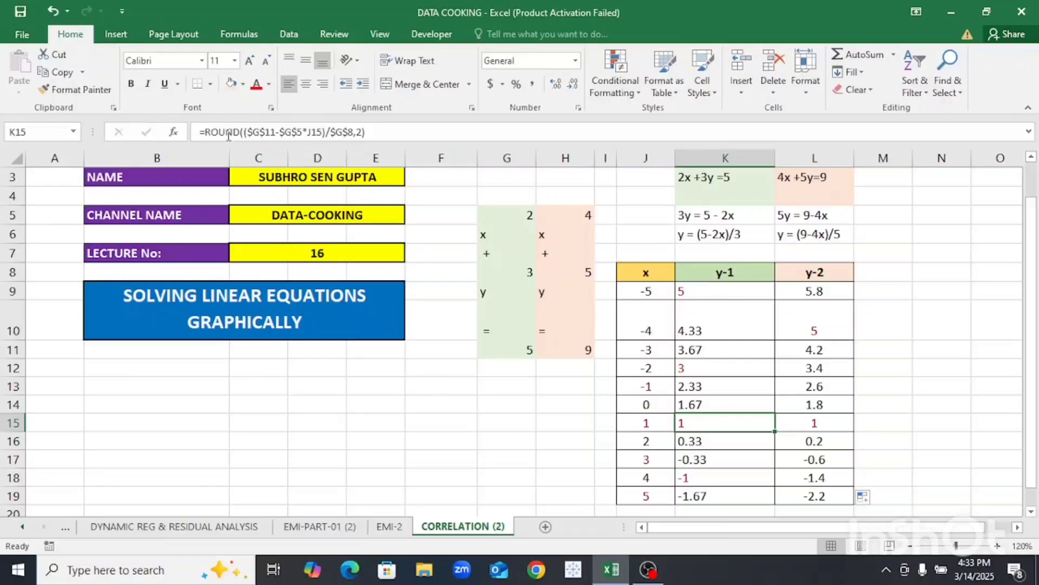
click(123, 33)
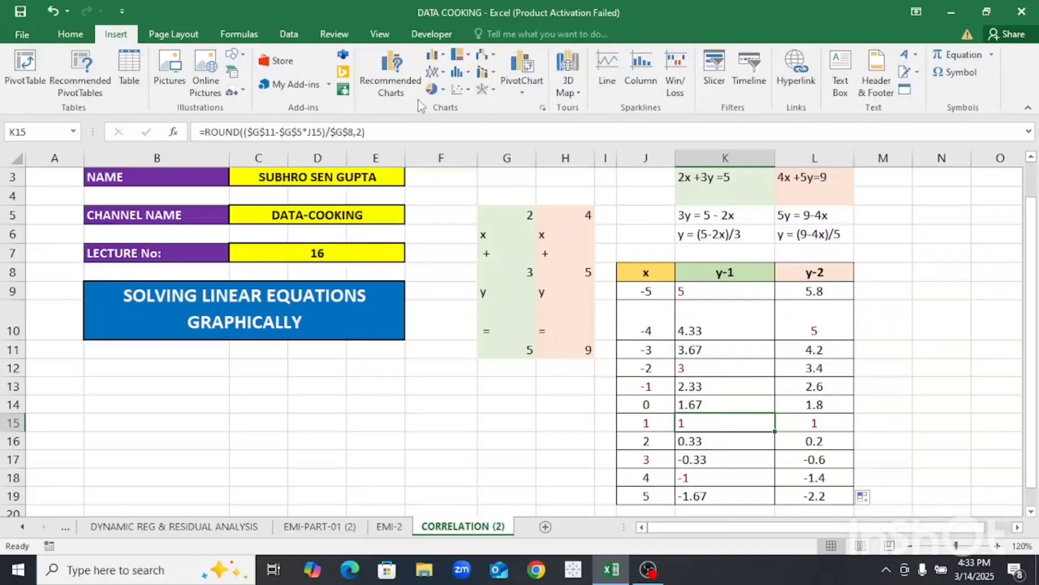
click(469, 90)
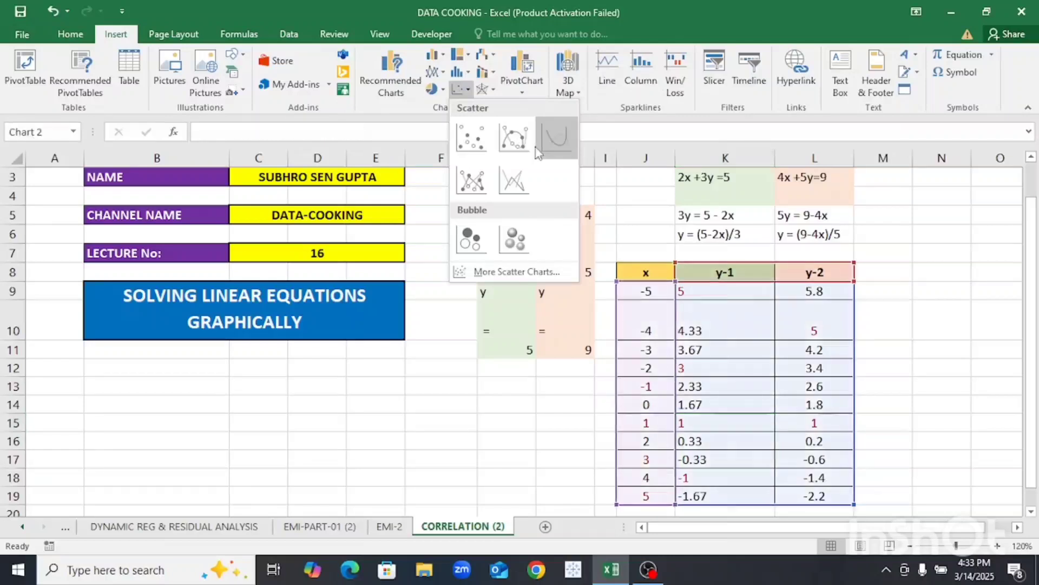
click(525, 141)
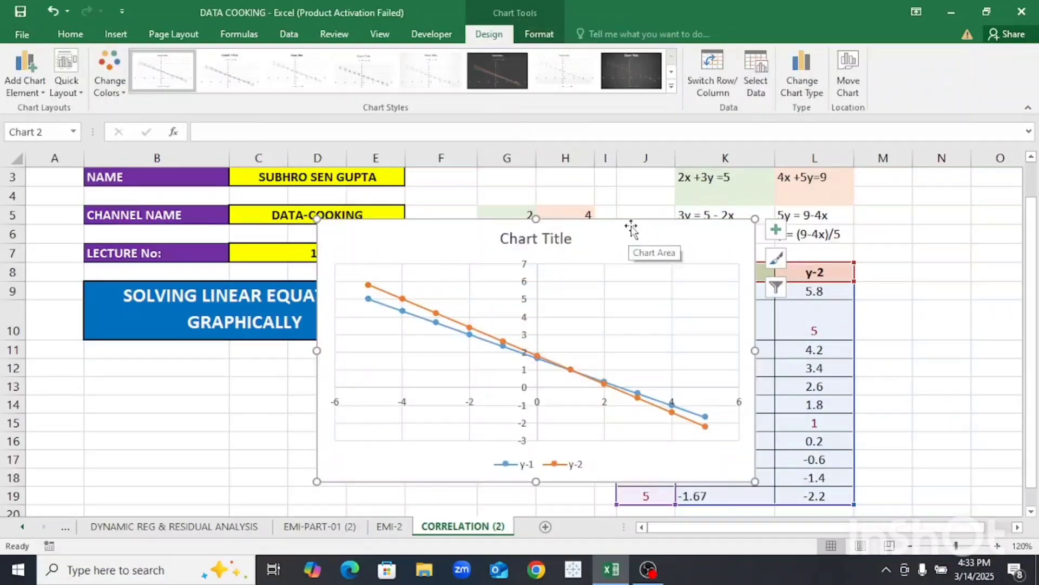
- Replace the existing chart with an empty scatter chart with smooth lines, placed clear of the x, y-1 and y-2 table
key(Delete)
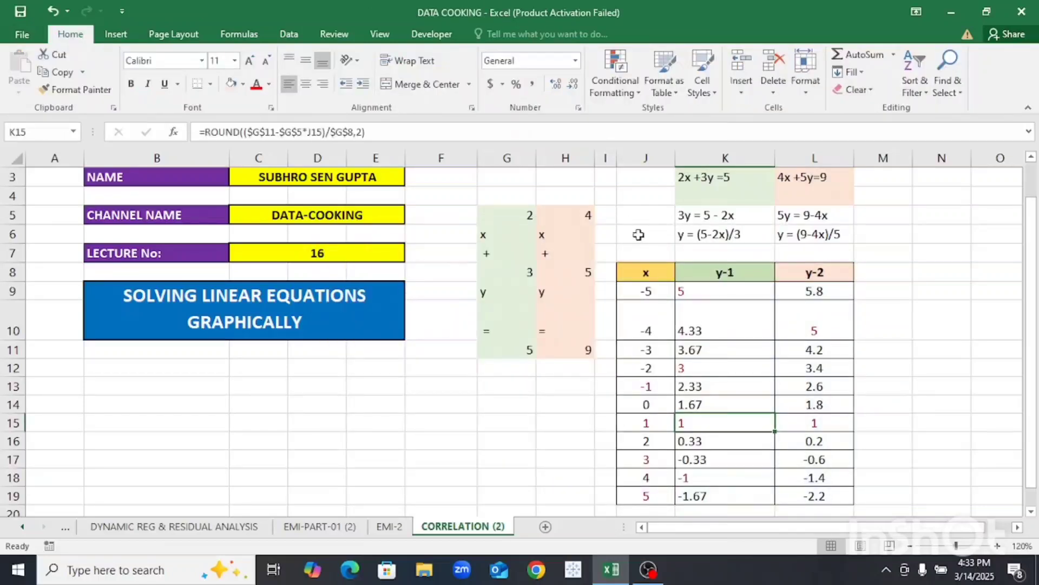
click(566, 386)
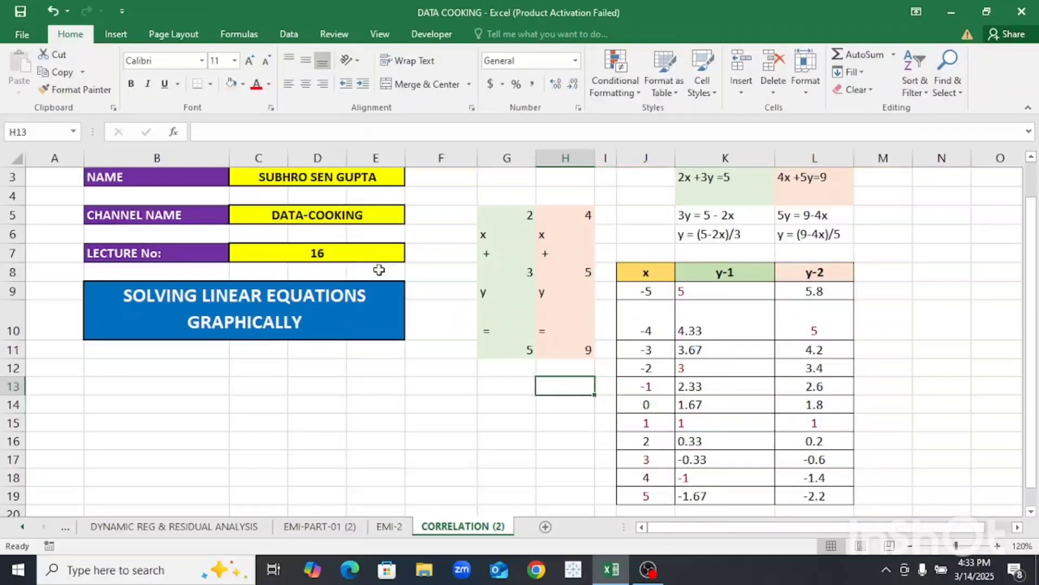
click(124, 33)
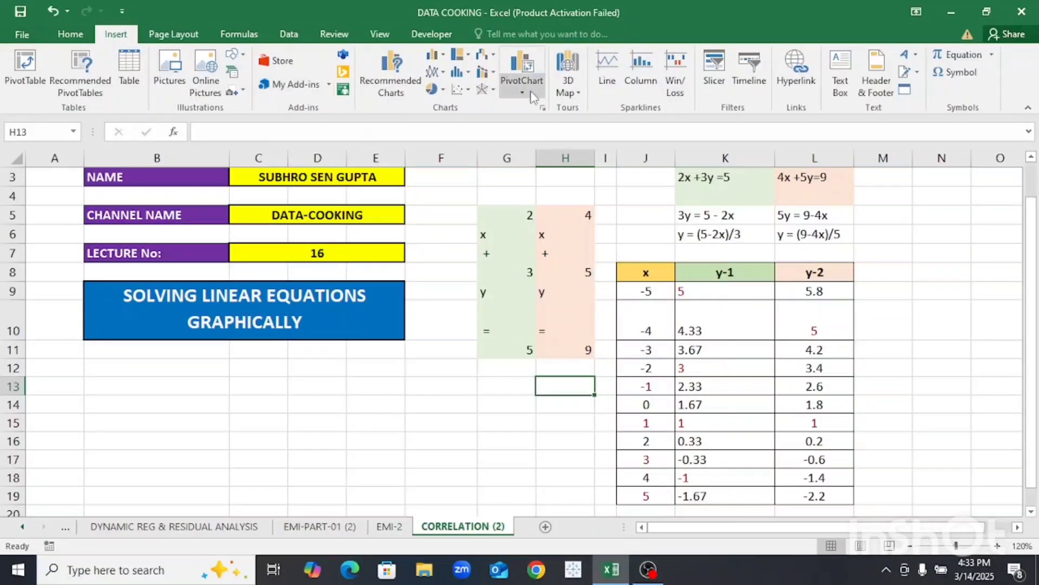
click(468, 93)
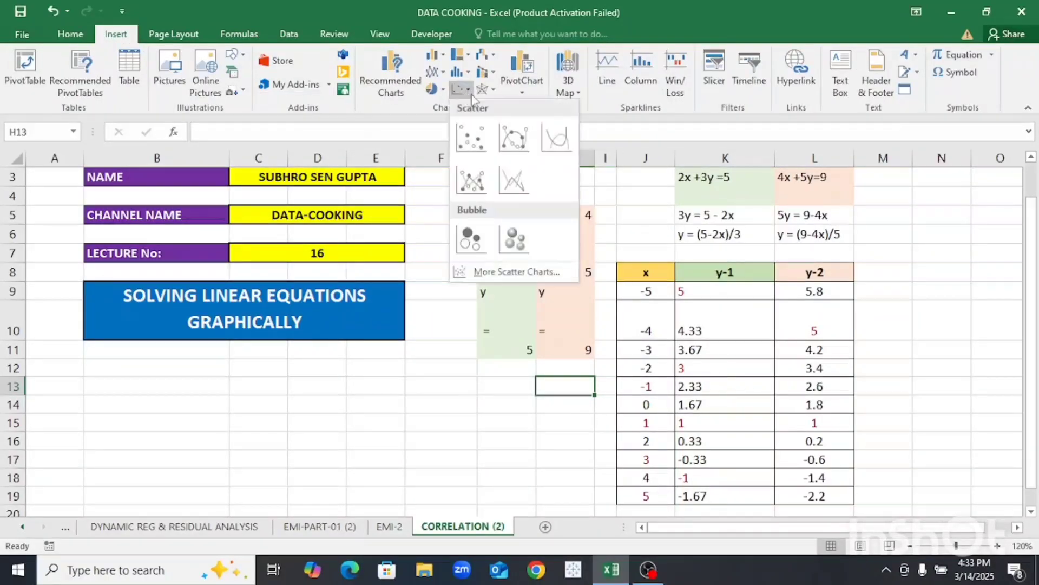
click(555, 138)
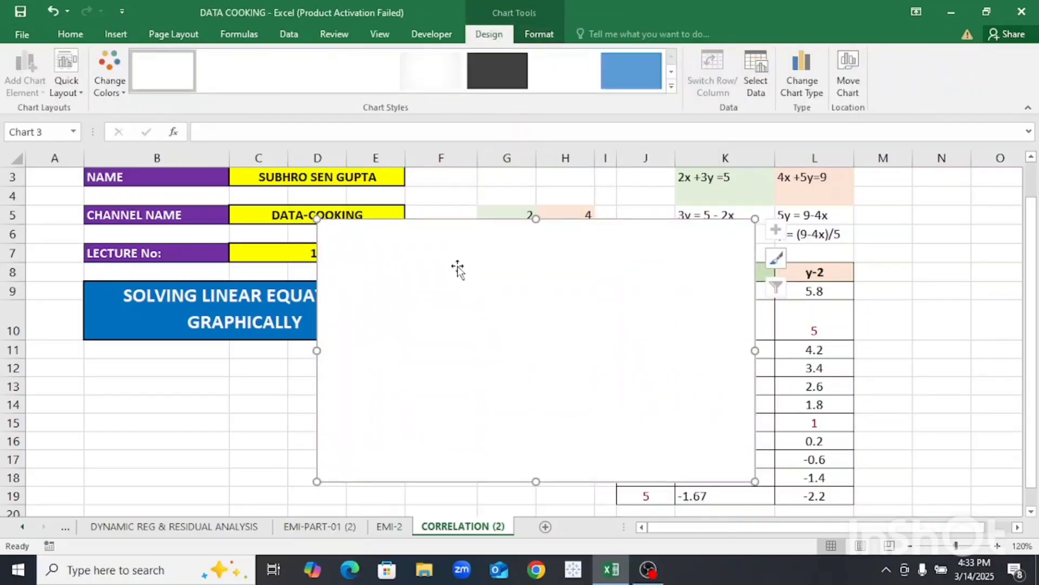
drag(446, 222, 277, 193)
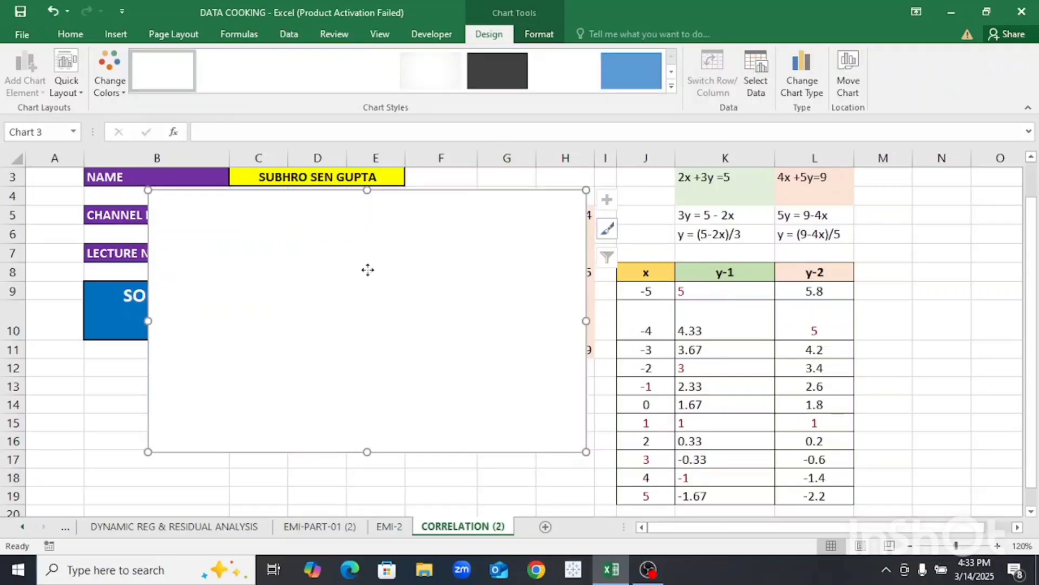
- Add a series named EQUATION-01 to the empty chart's data source, with J9:J19 as its X values
right_click(368, 272)
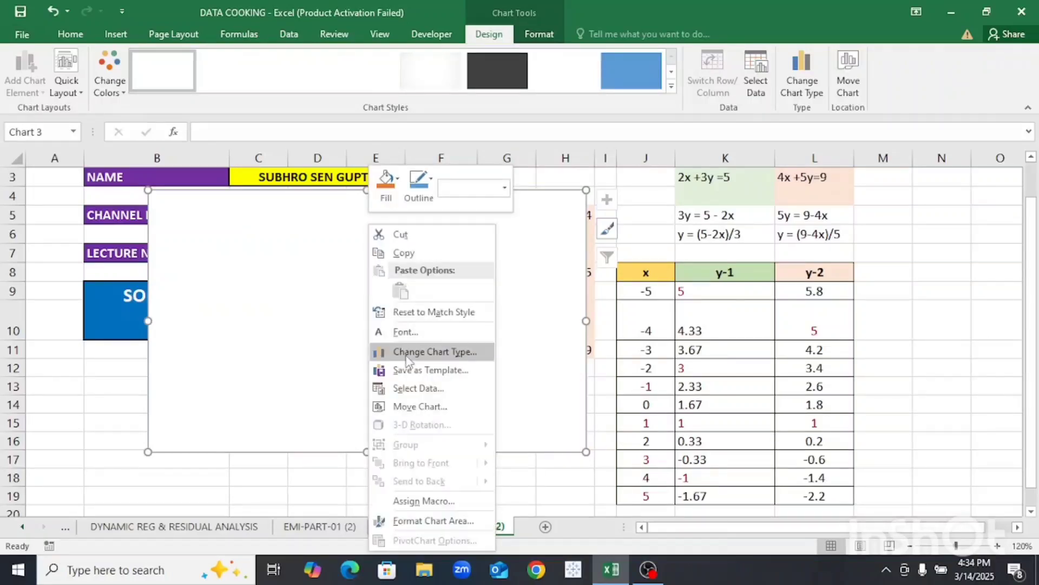
click(411, 389)
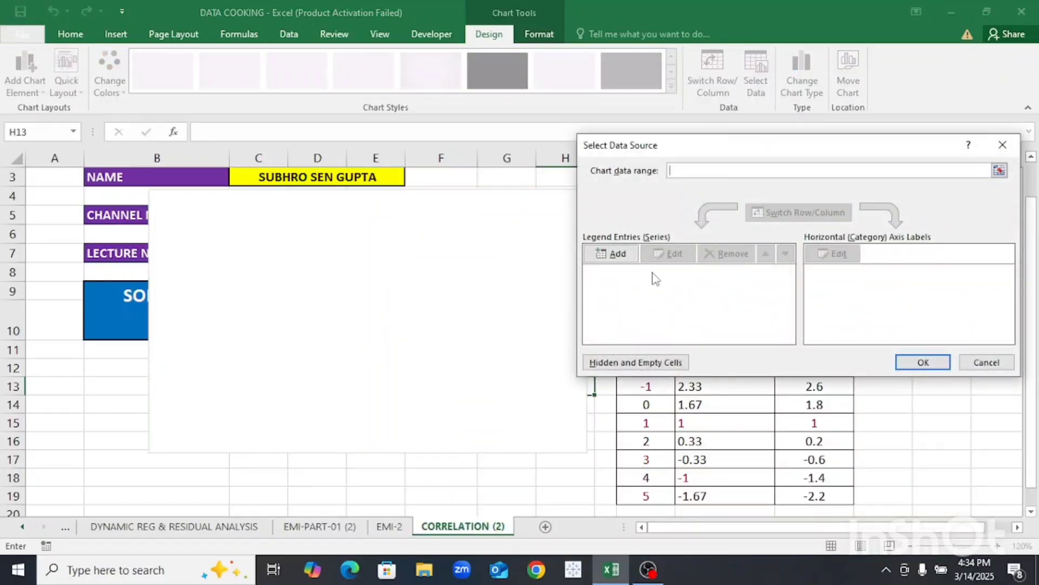
drag(719, 143, 251, 155)
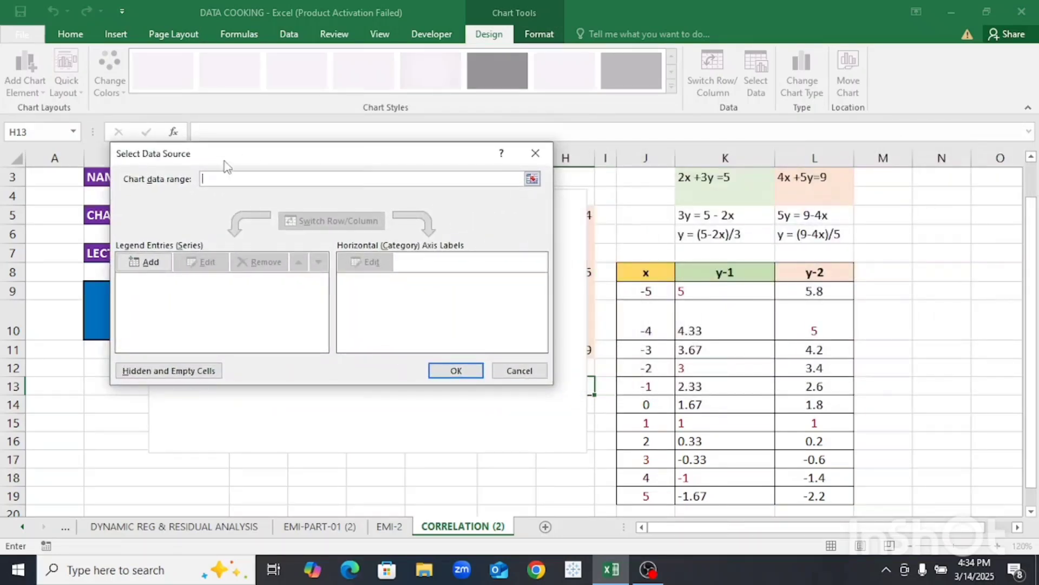
click(151, 263)
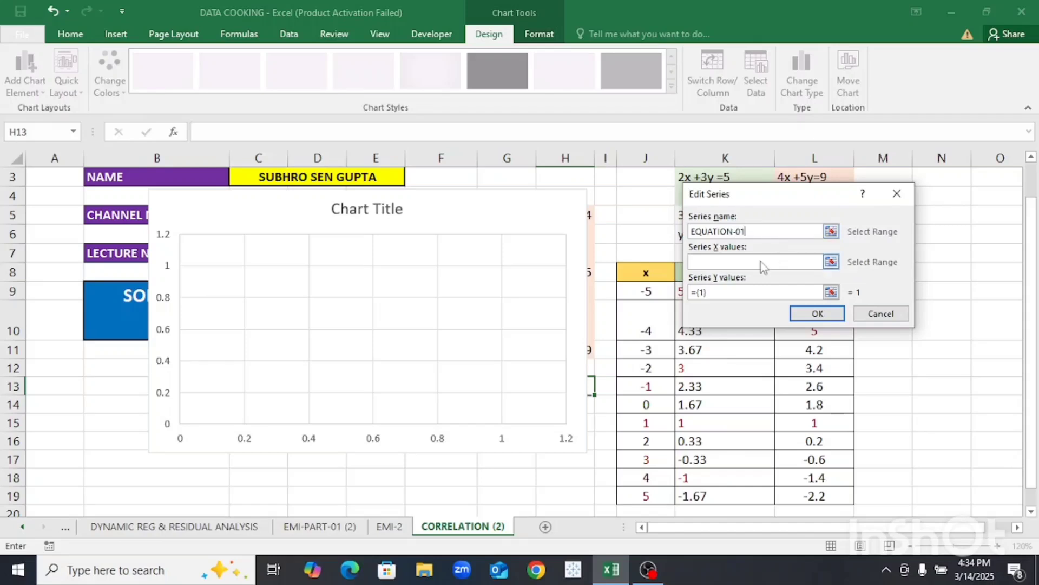
click(761, 261)
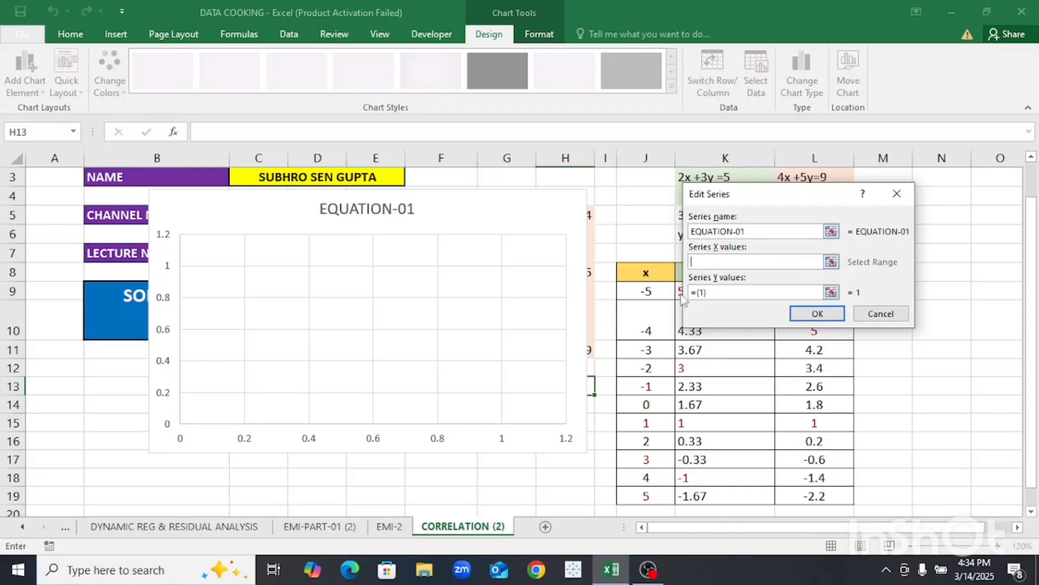
click(643, 292)
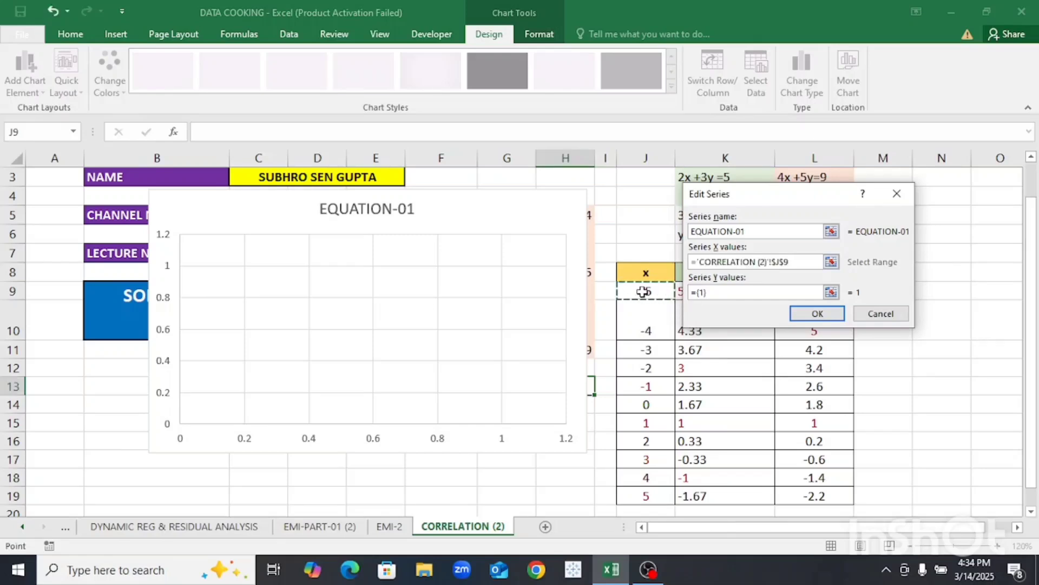
key(ctrl+shift+Down)
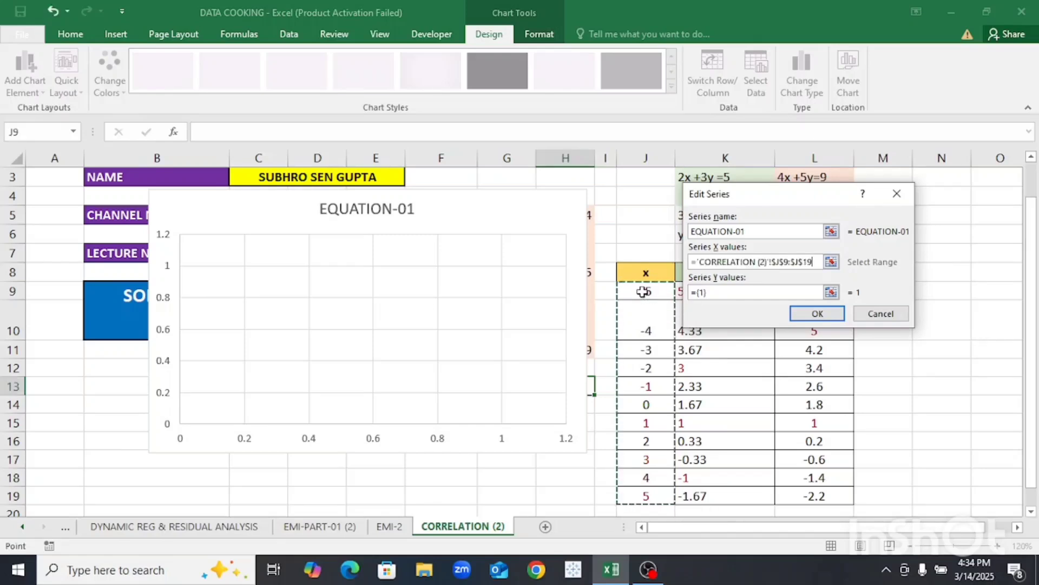
- Set the Y values of the EQUATION-01 series to K9:K19 and accept the series
click(739, 294)
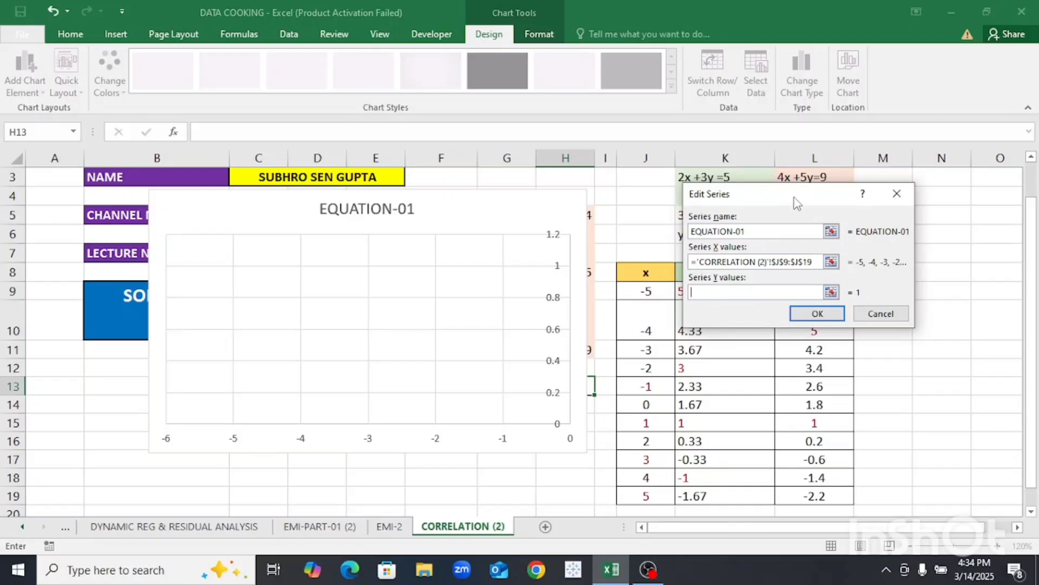
drag(798, 203, 855, 178)
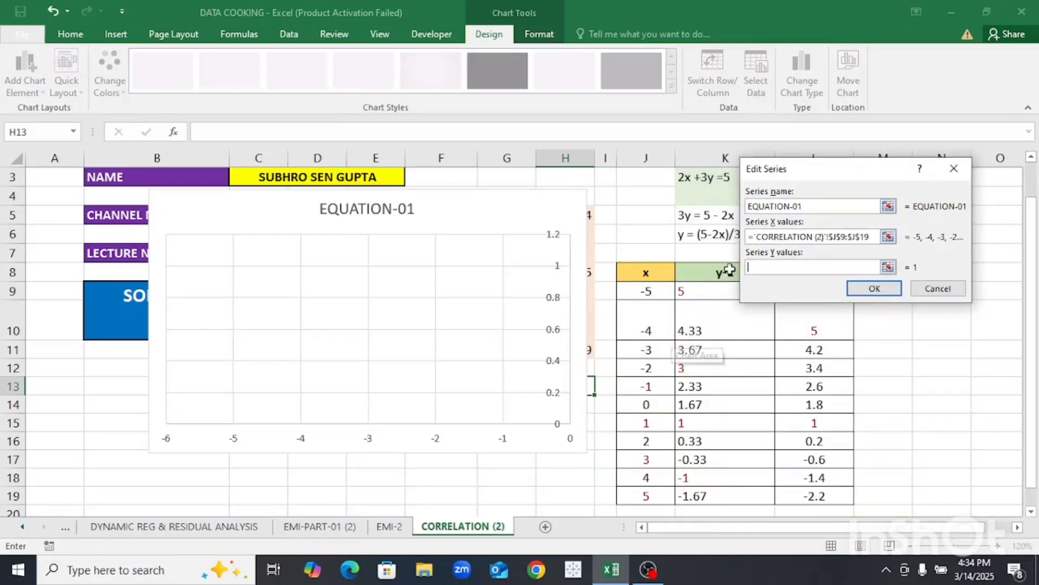
click(715, 294)
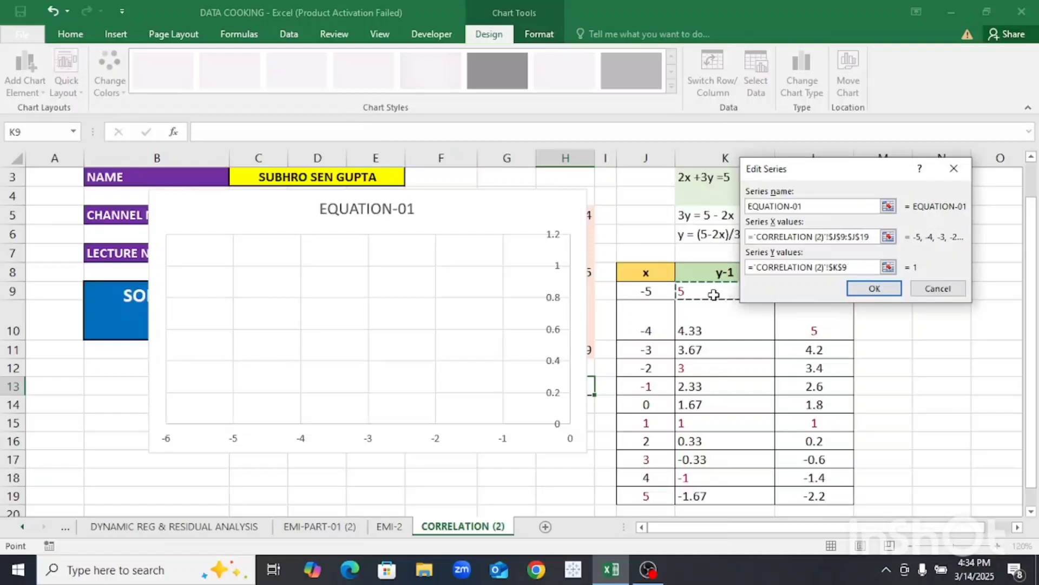
drag(714, 294, 714, 496)
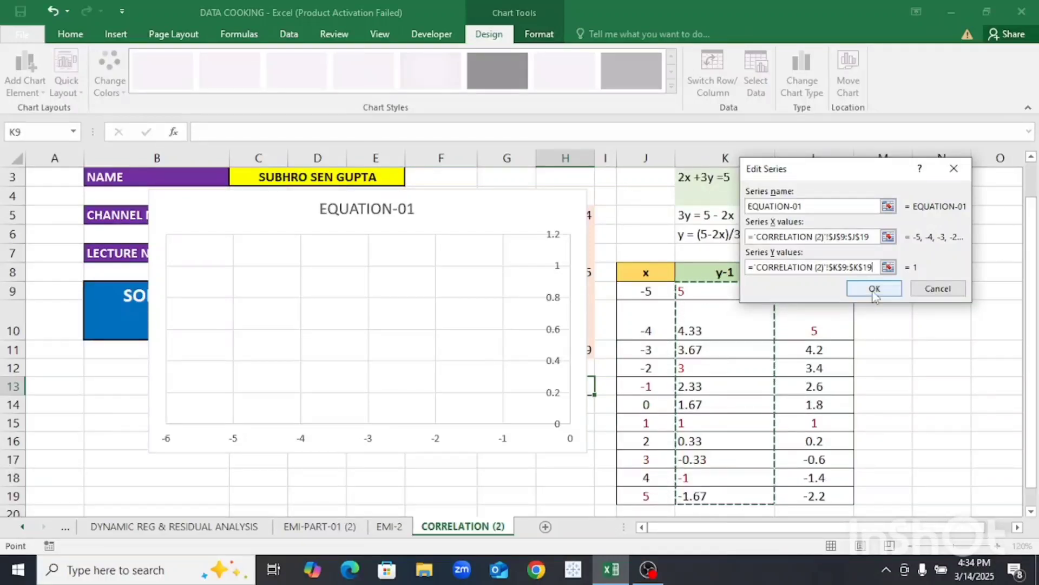
click(872, 289)
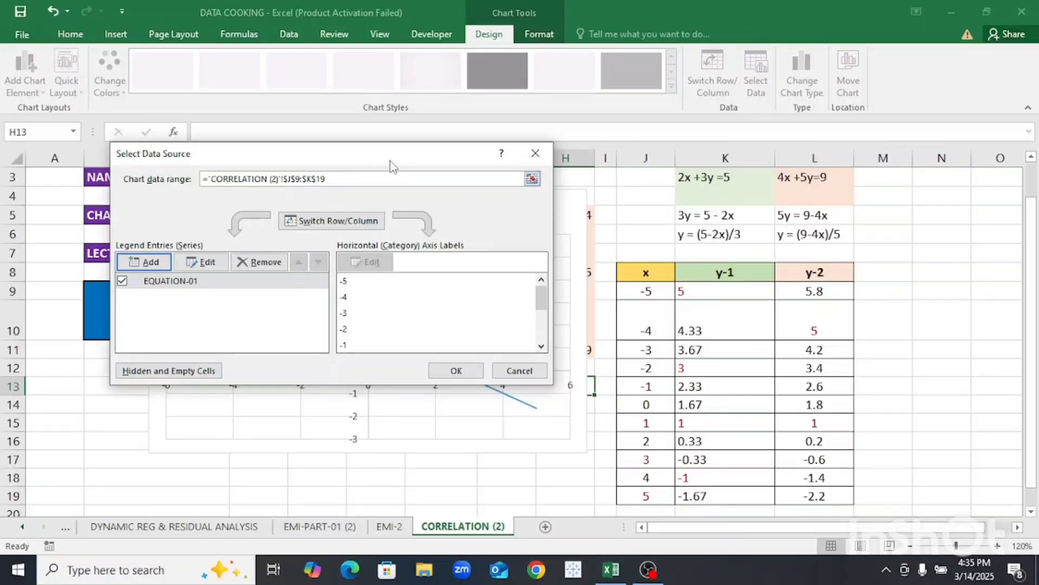
- Add a second chart series named EQUATION-02 with J9:J19 as its X values
drag(393, 167, 464, 108)
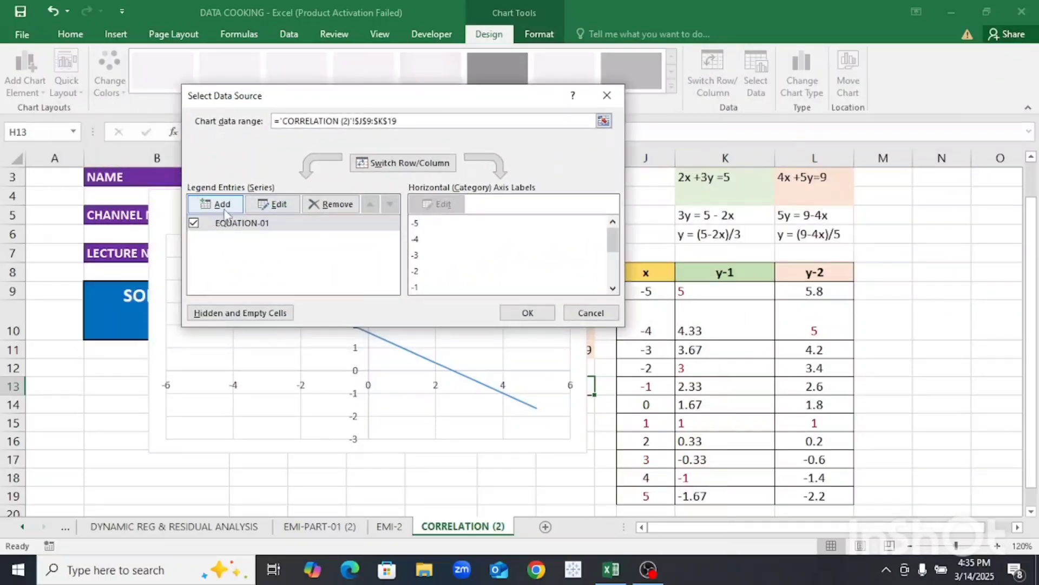
click(226, 206)
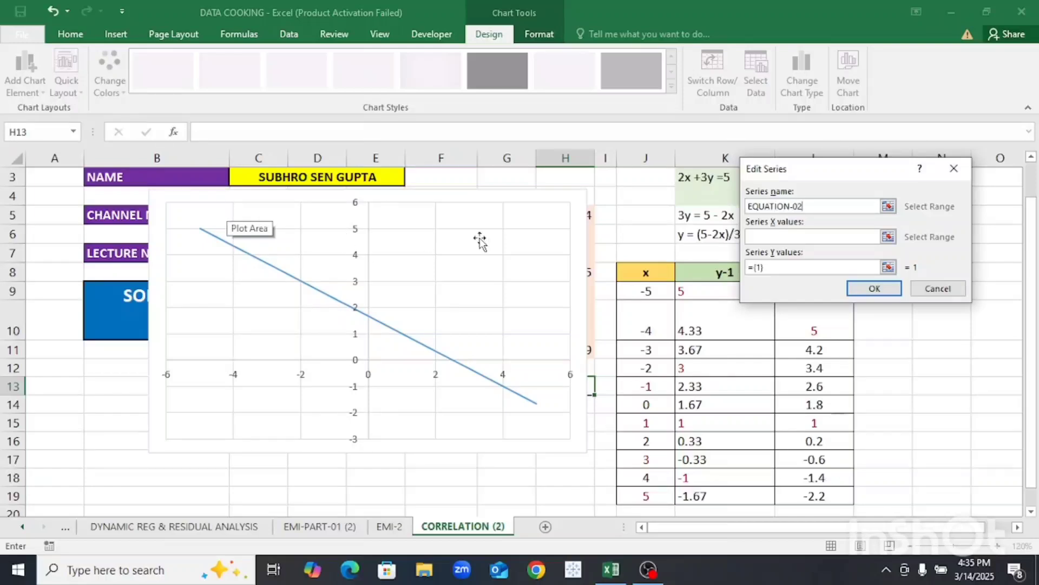
click(787, 237)
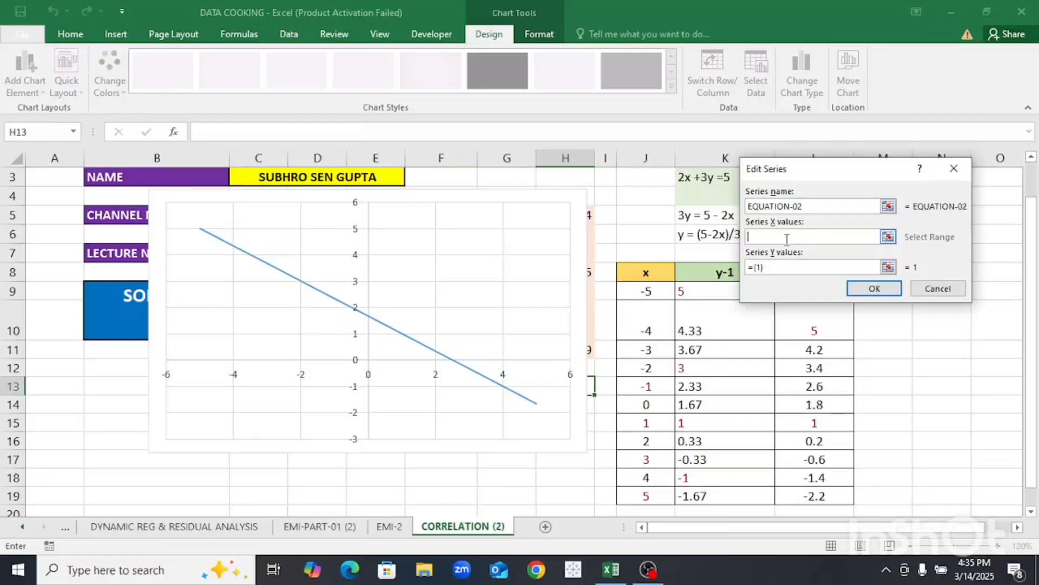
click(639, 290)
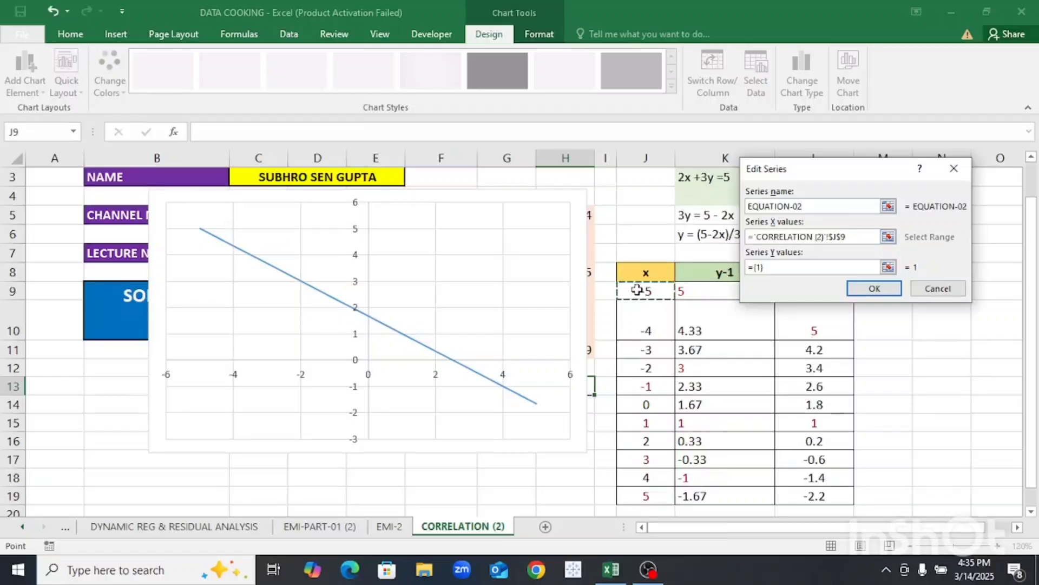
key(ctrl+shift+Down)
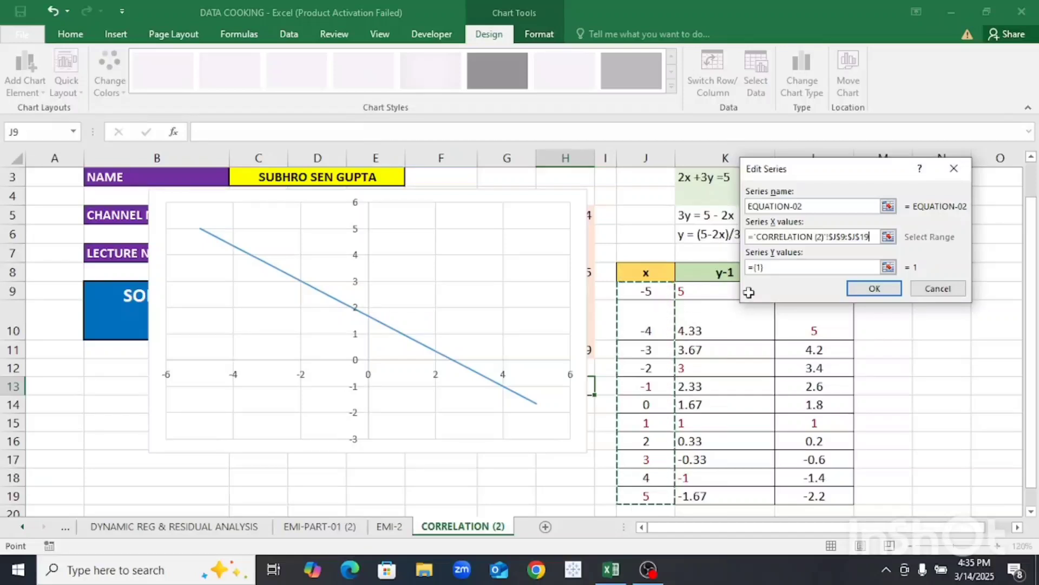
- Set the Y values of the EQUATION-02 series to L9:L19, then accept the series and the chart's data source
click(792, 269)
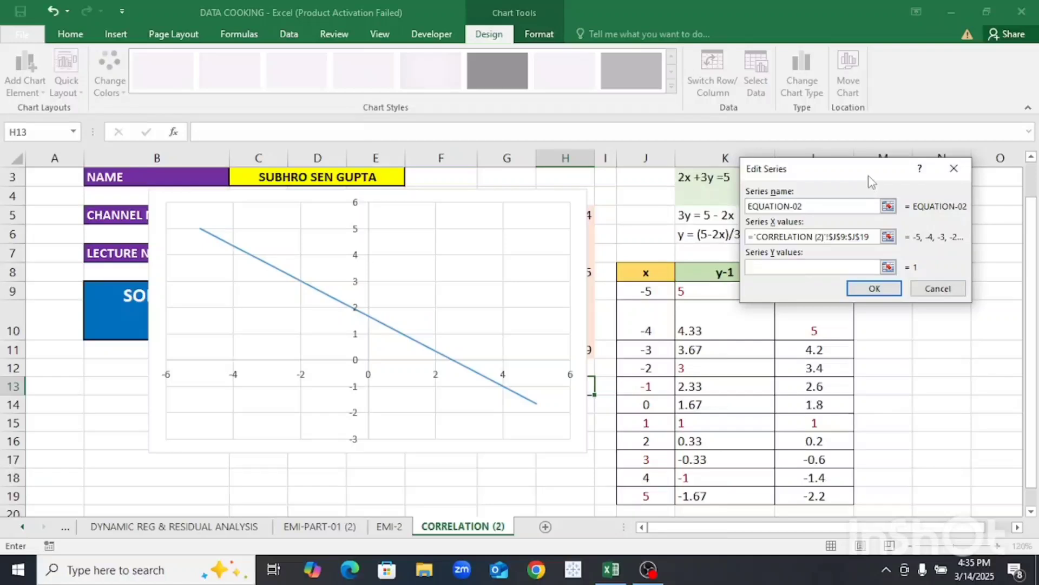
drag(868, 176, 693, 153)
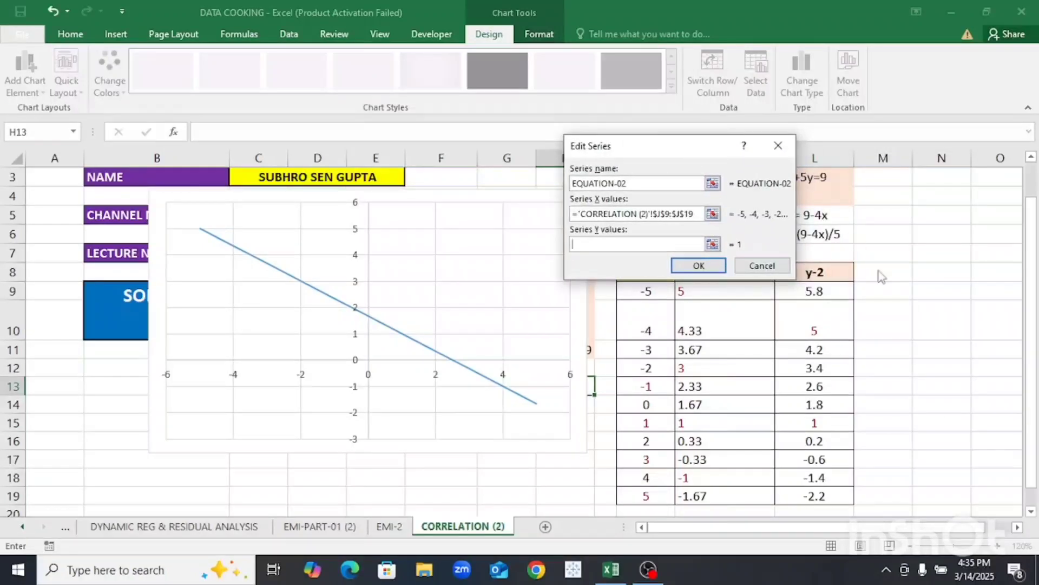
click(830, 291)
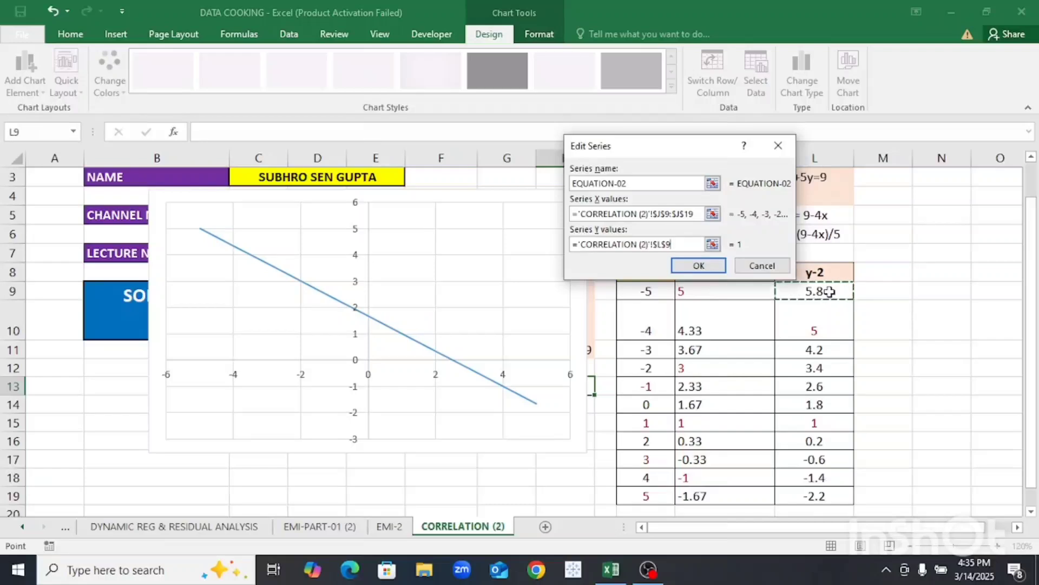
key(ctrl+shift+Down)
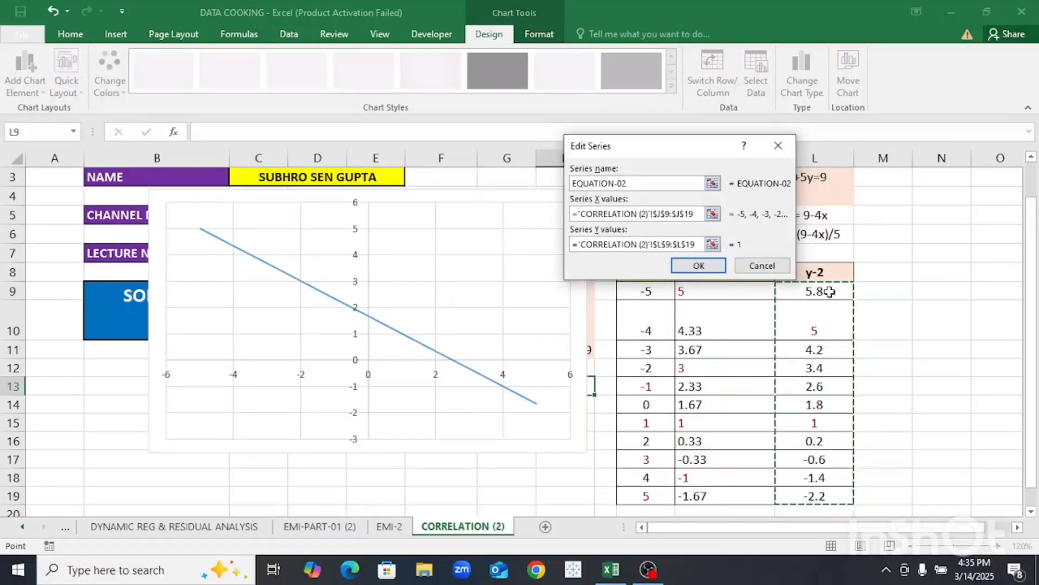
click(698, 265)
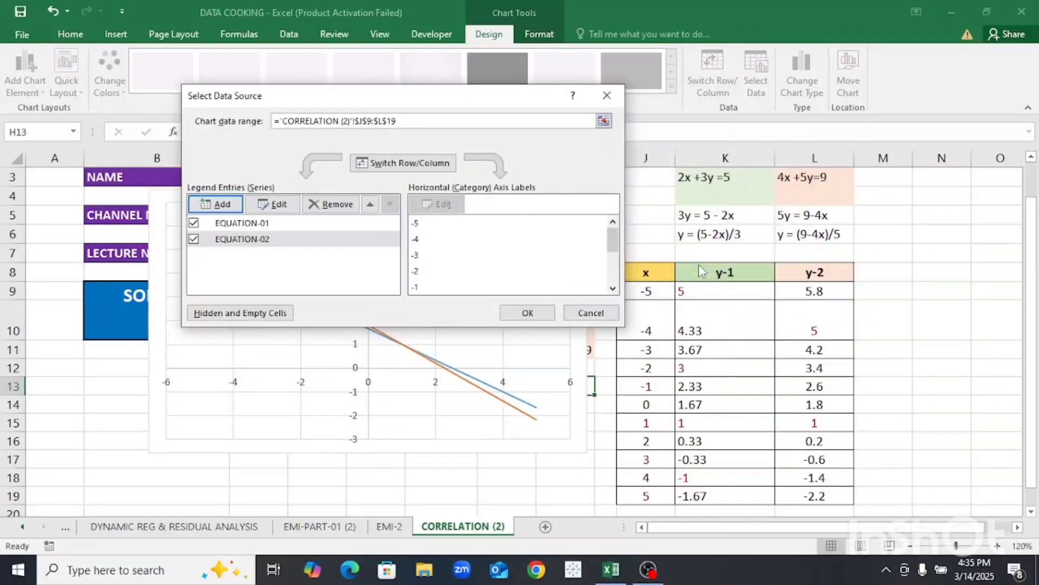
click(539, 319)
click(538, 320)
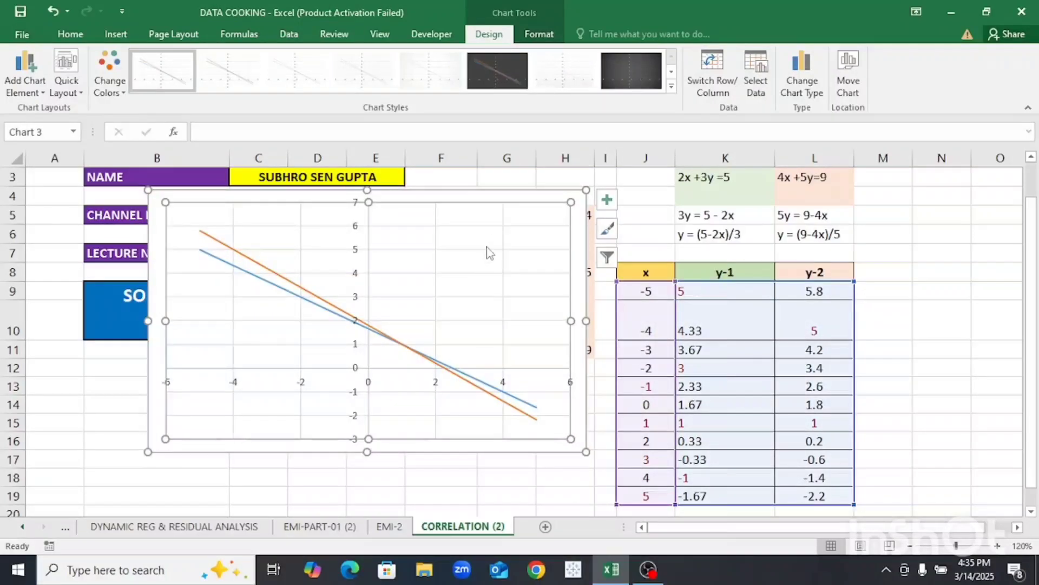
- Delete the horizontal and vertical gridlines from the chart
click(489, 250)
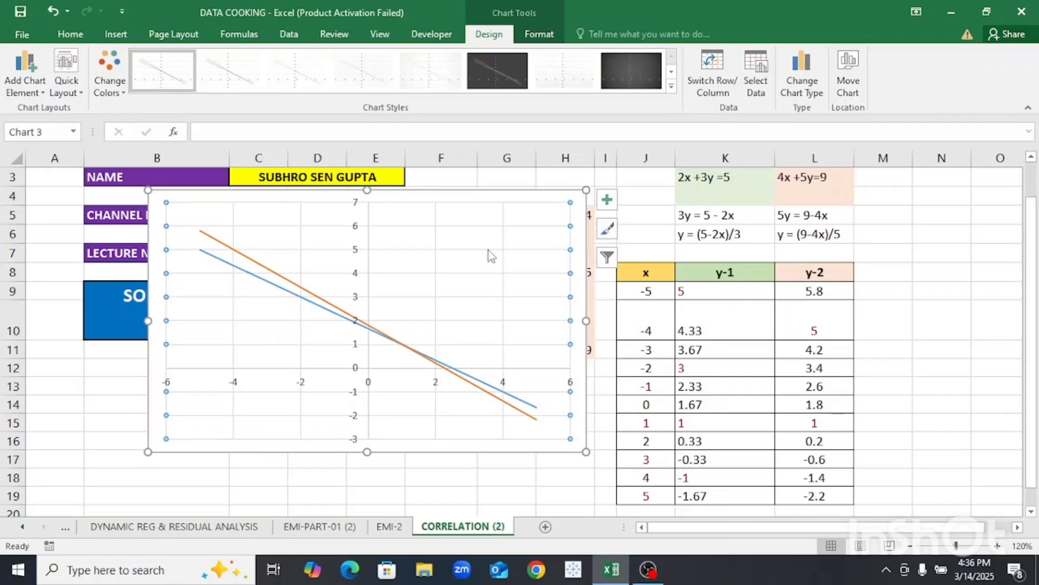
click(489, 250)
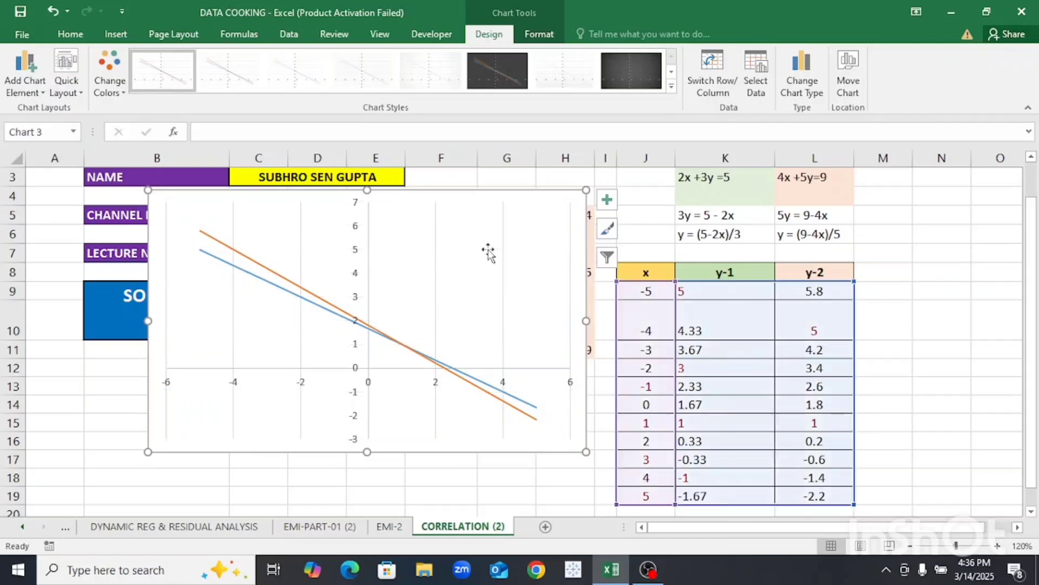
click(439, 270)
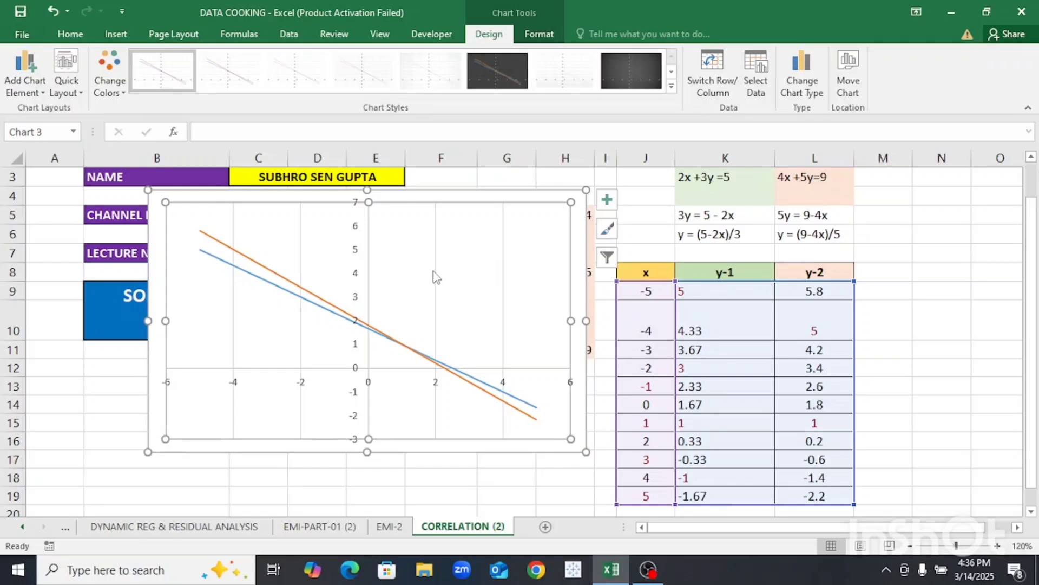
click(434, 272)
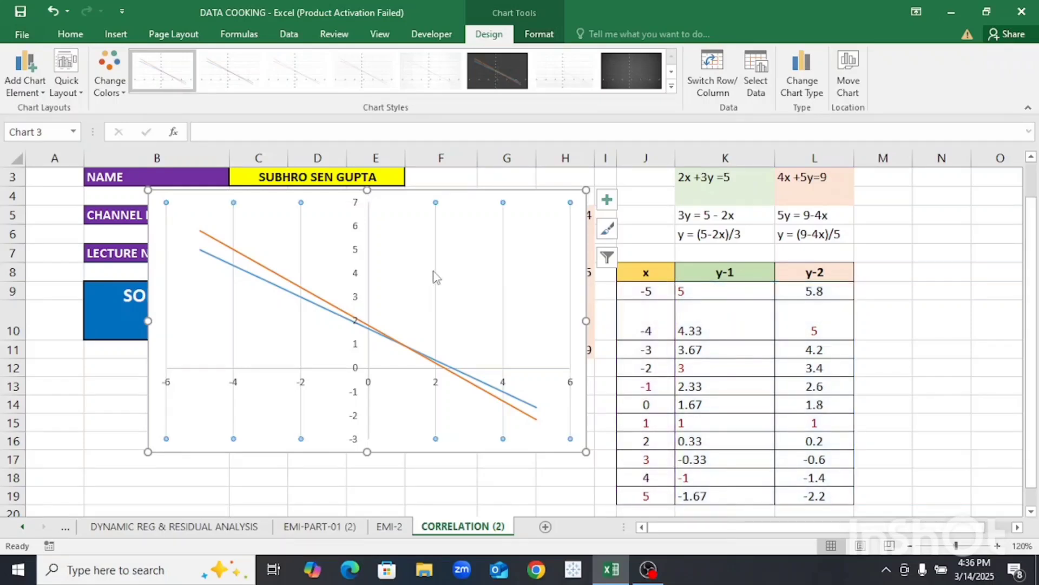
key(Delete)
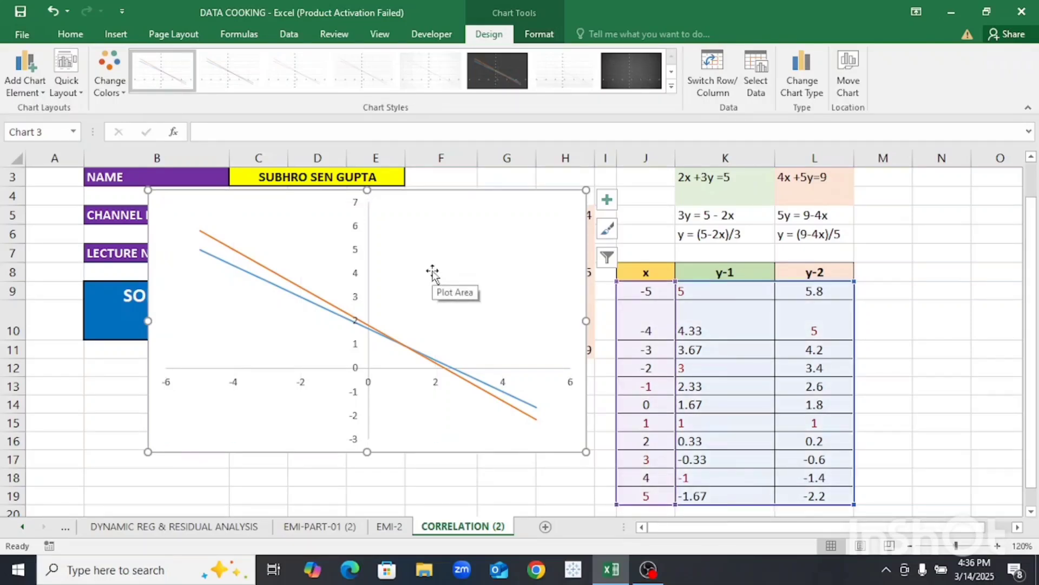
- Format the chart's horizontal axis line with a black outline and a weight of 1 pt
click(388, 378)
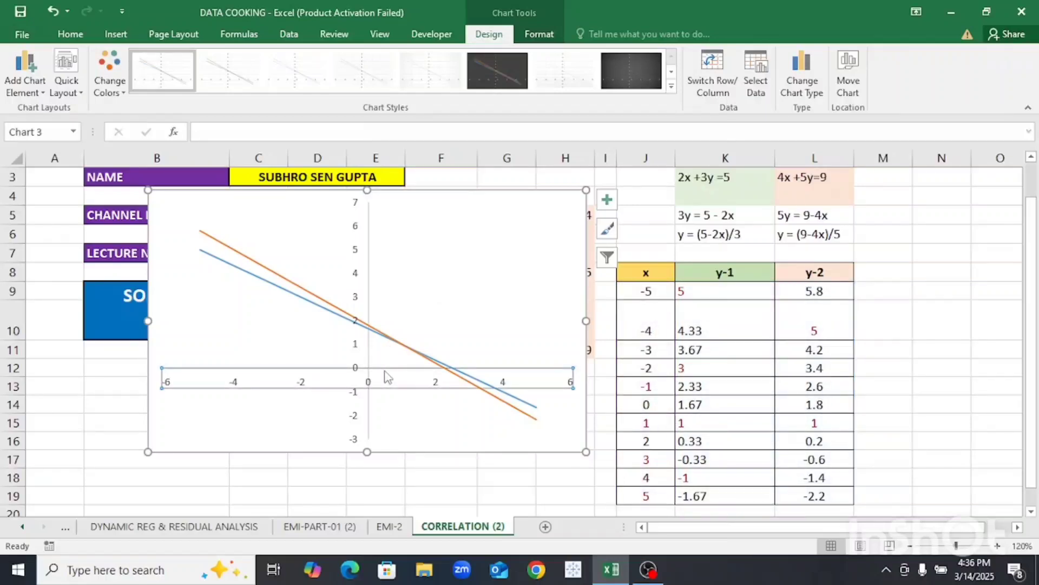
right_click(388, 377)
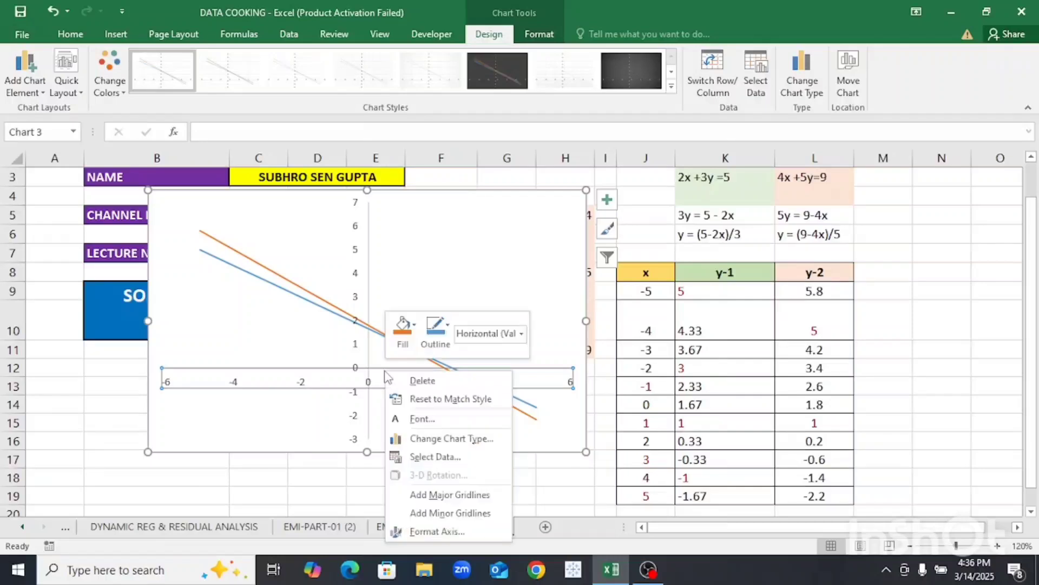
click(448, 329)
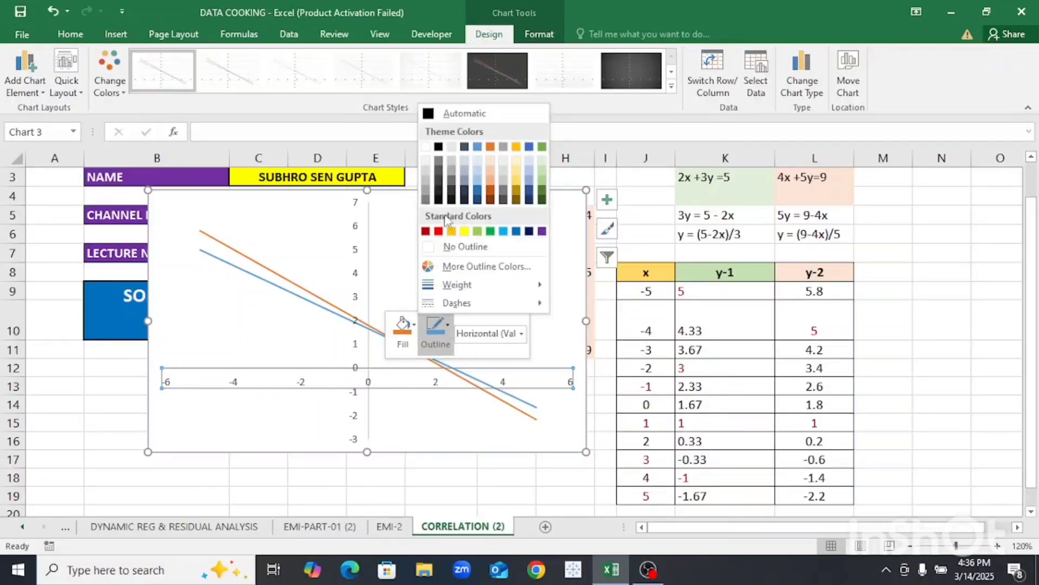
click(439, 146)
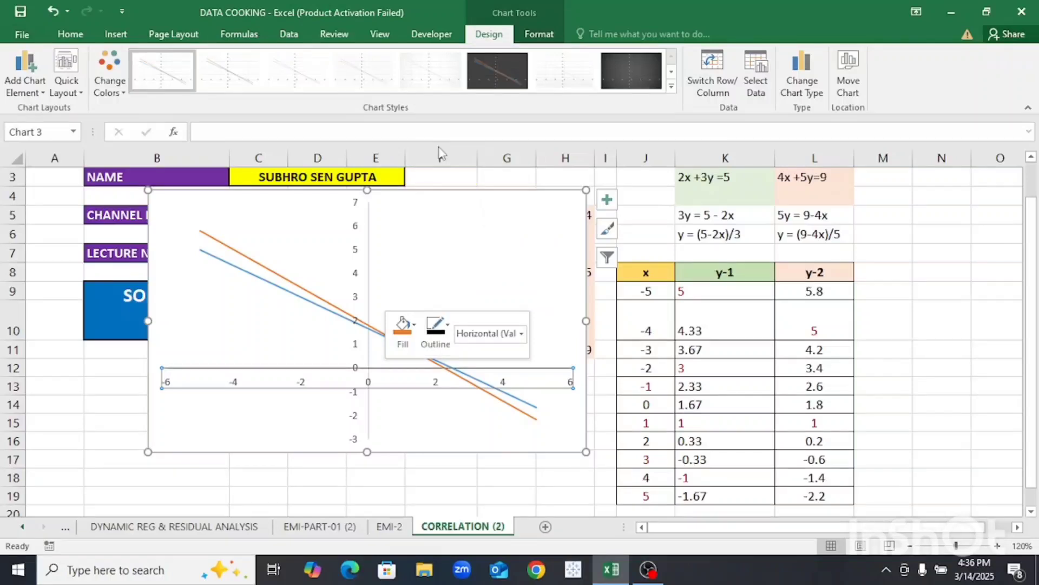
click(448, 329)
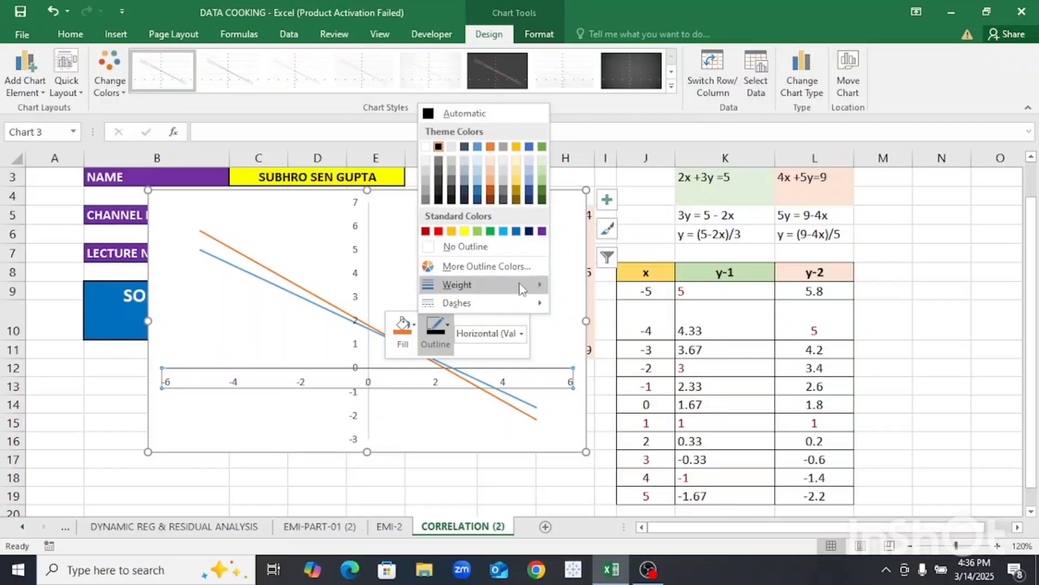
mouse_move(540, 288)
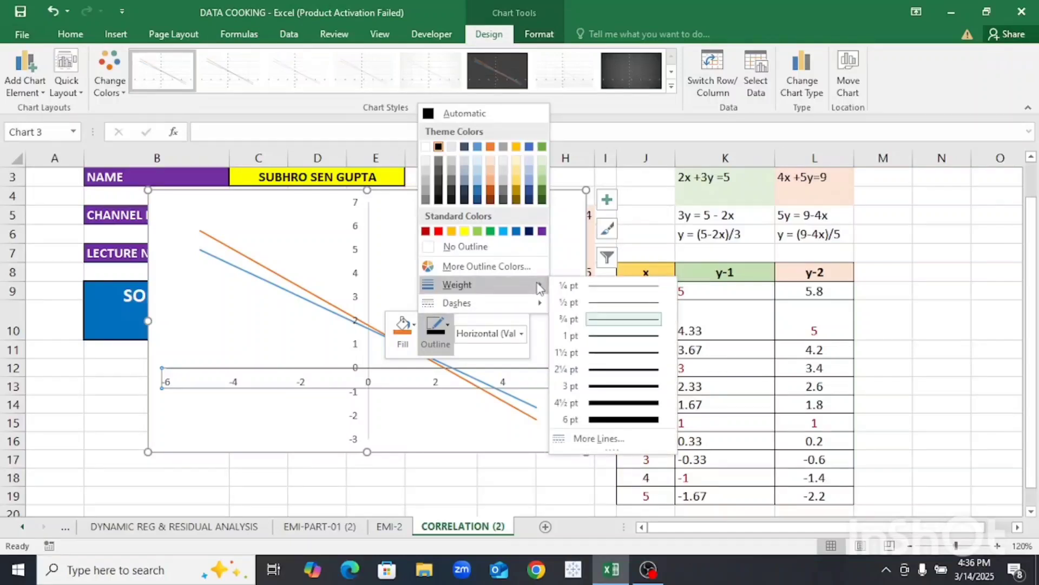
click(620, 337)
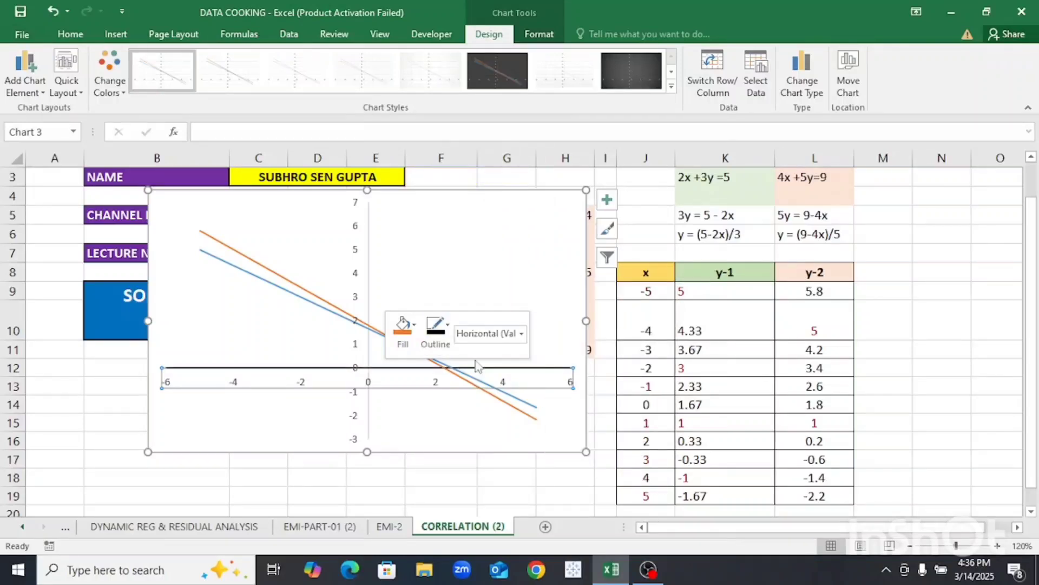
click(417, 430)
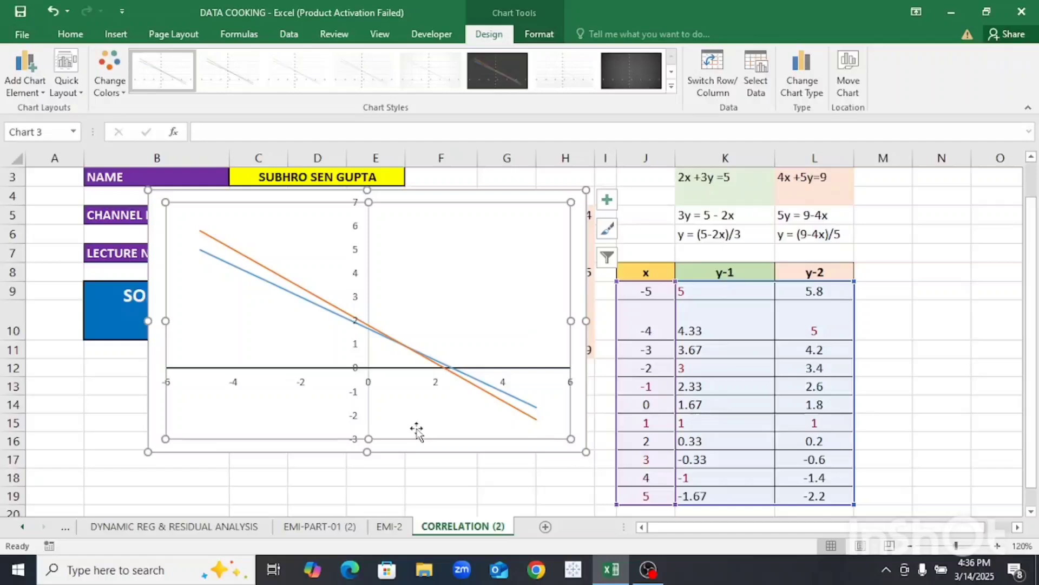
- Set the outline weight of the chart's vertical axis line to 1 pt
click(367, 411)
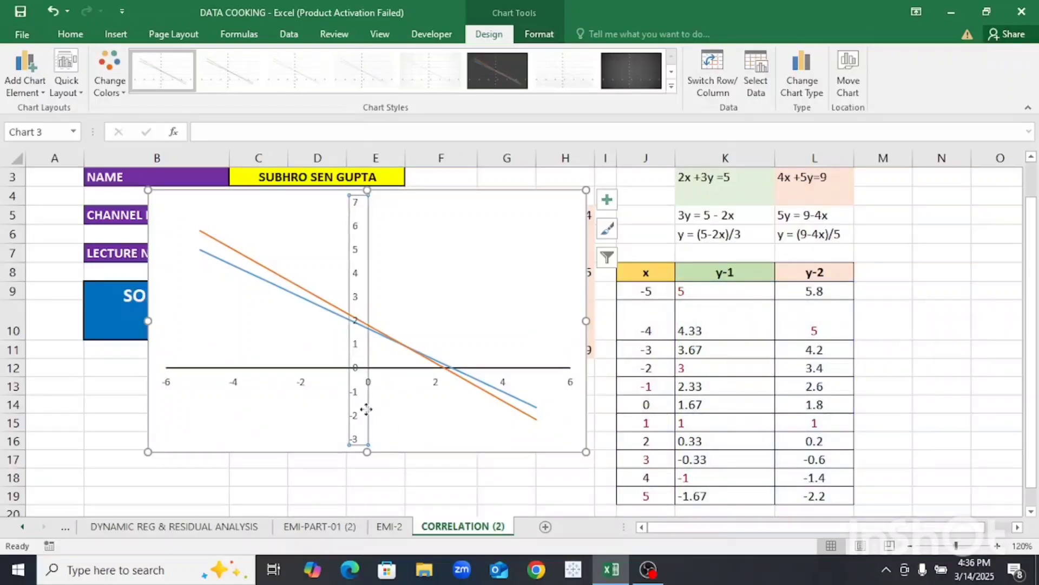
right_click(367, 410)
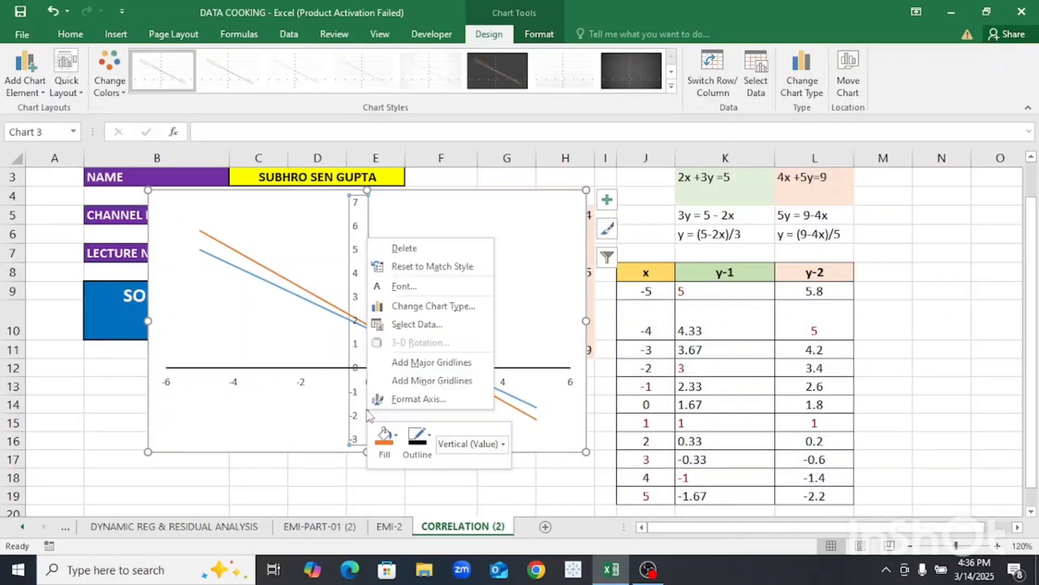
click(423, 437)
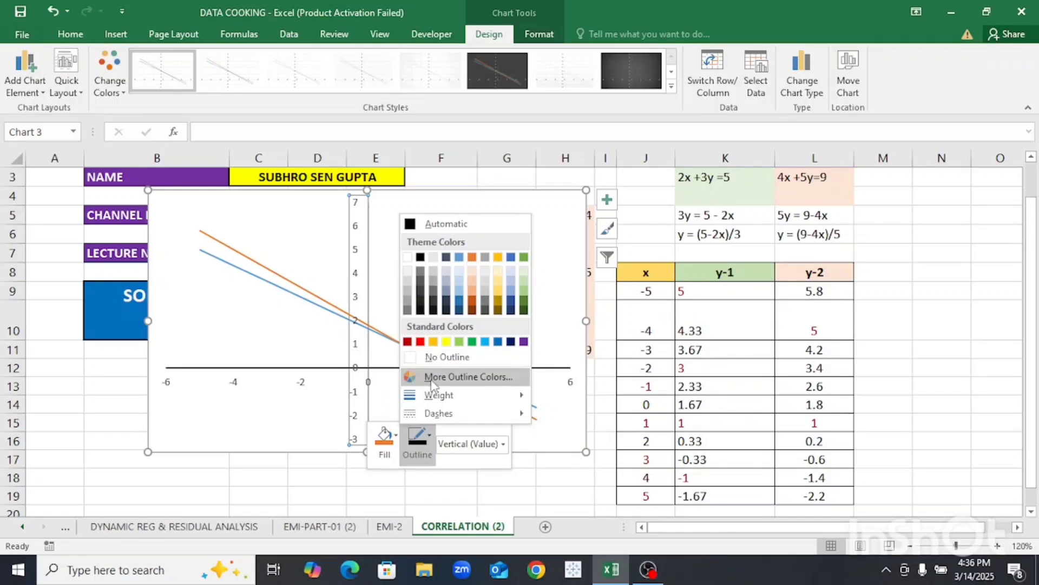
mouse_move(436, 400)
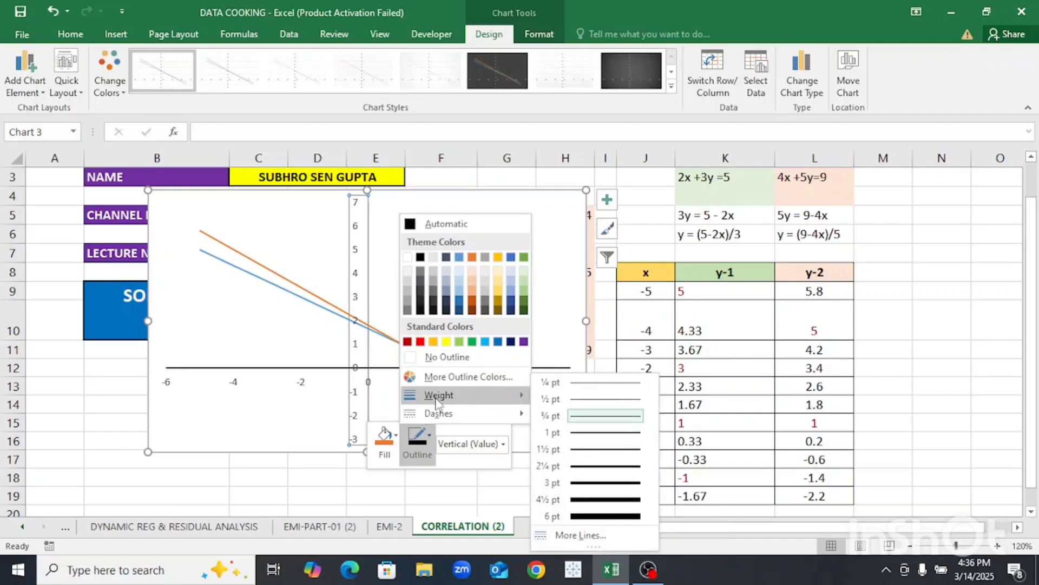
click(627, 433)
click(626, 439)
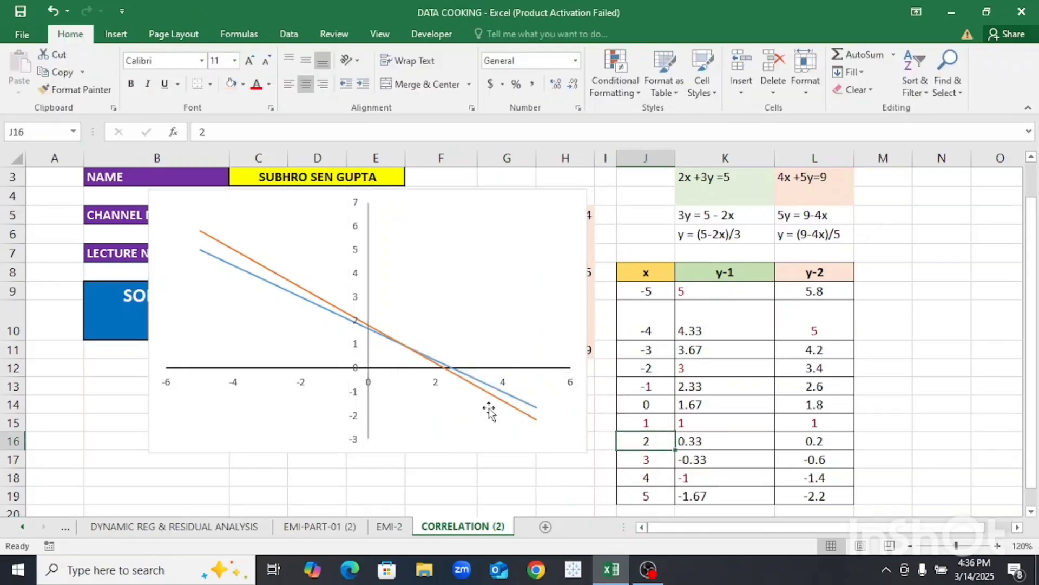
- Set the vertical axis outline to the Automatic black colour and deselect the chart
click(366, 351)
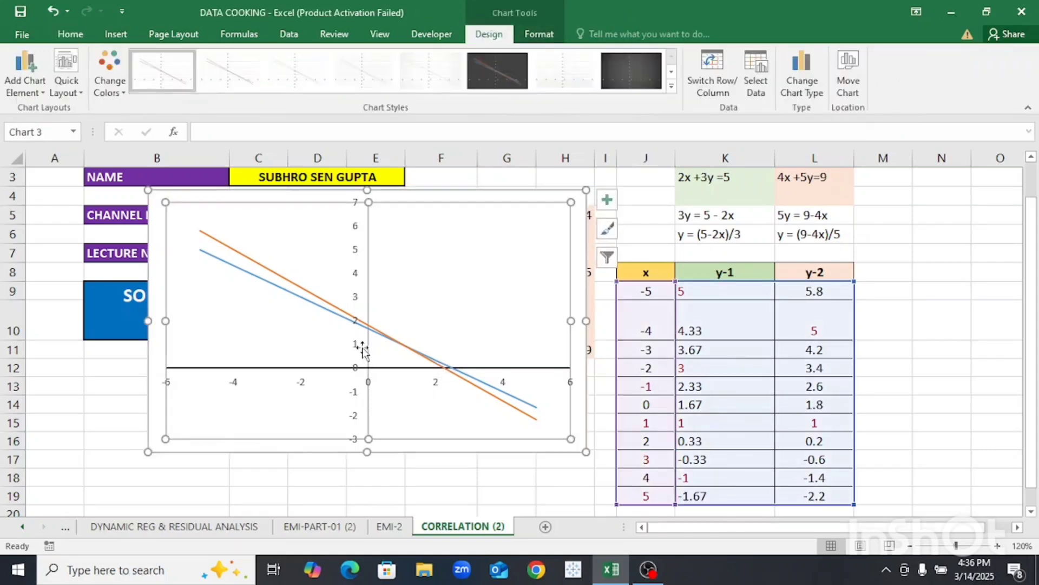
click(358, 353)
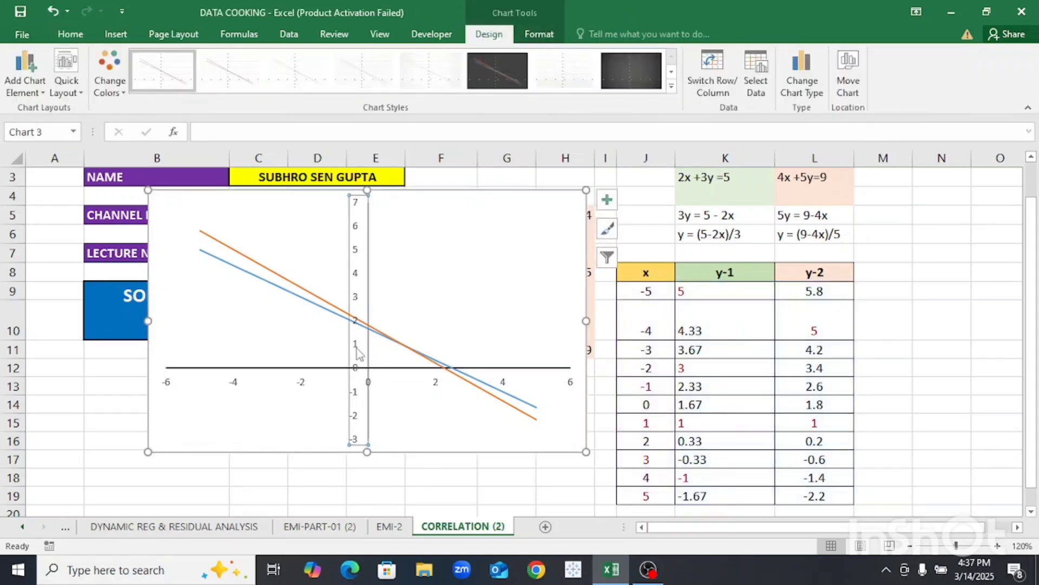
right_click(357, 353)
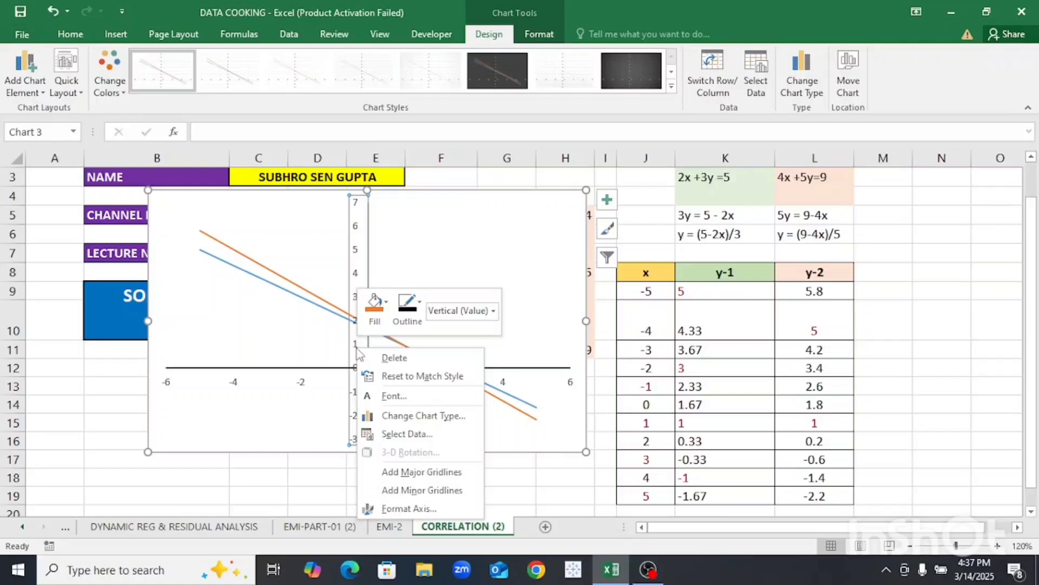
click(420, 304)
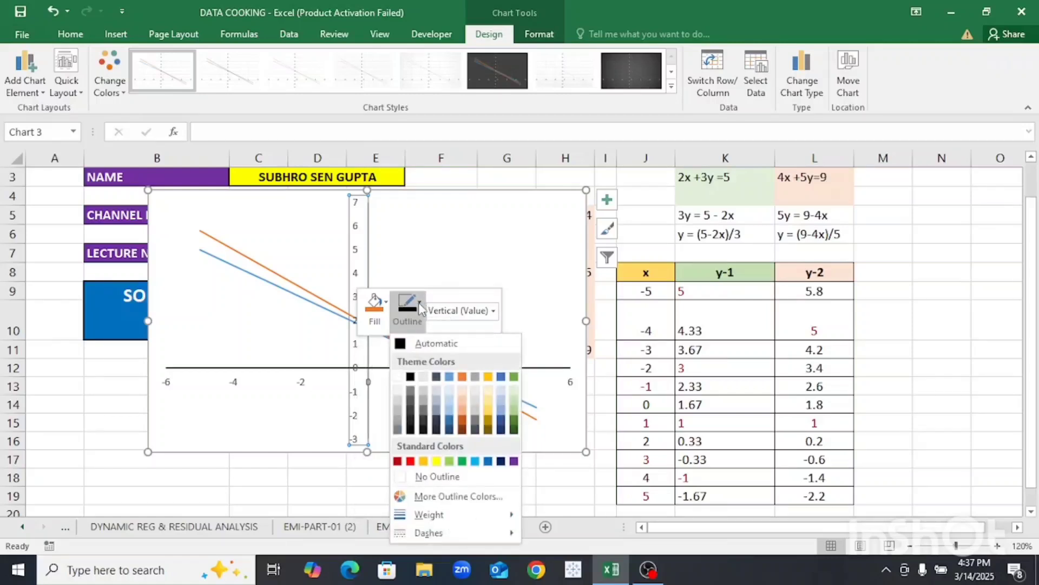
click(398, 345)
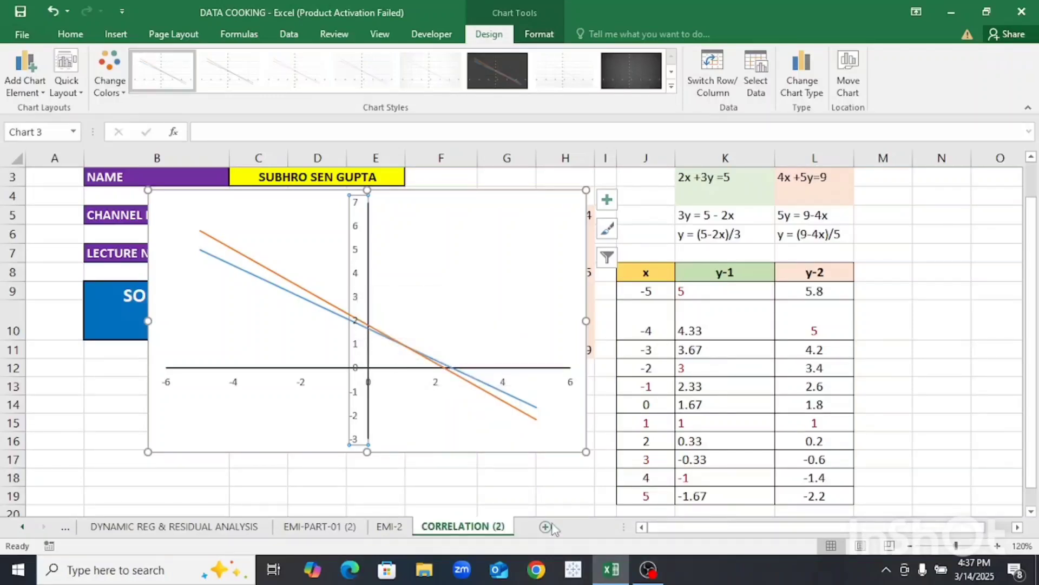
click(580, 462)
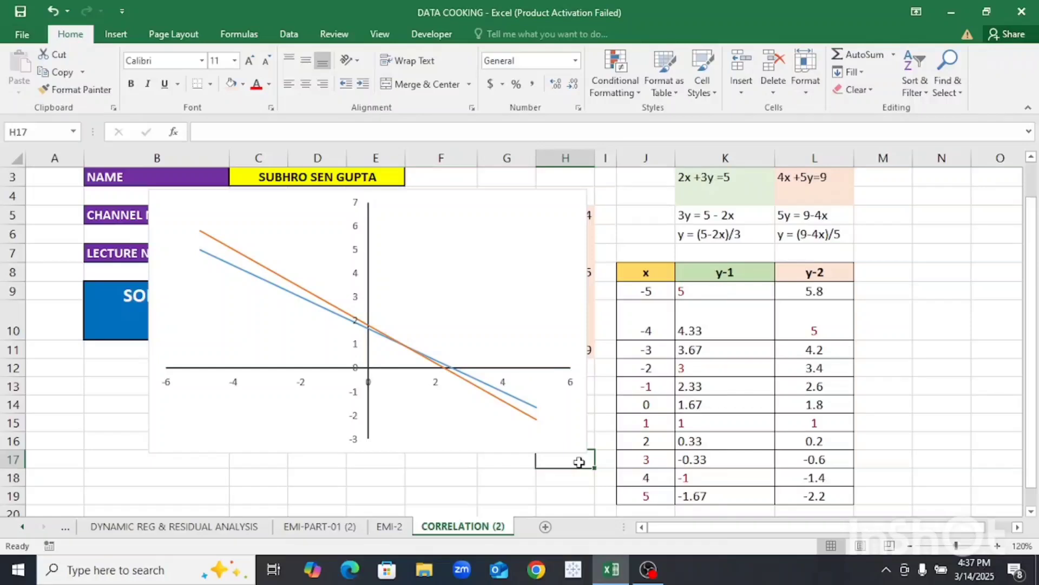
- Give the chart's plot area an Automatic black outline and deselect the chart
click(457, 196)
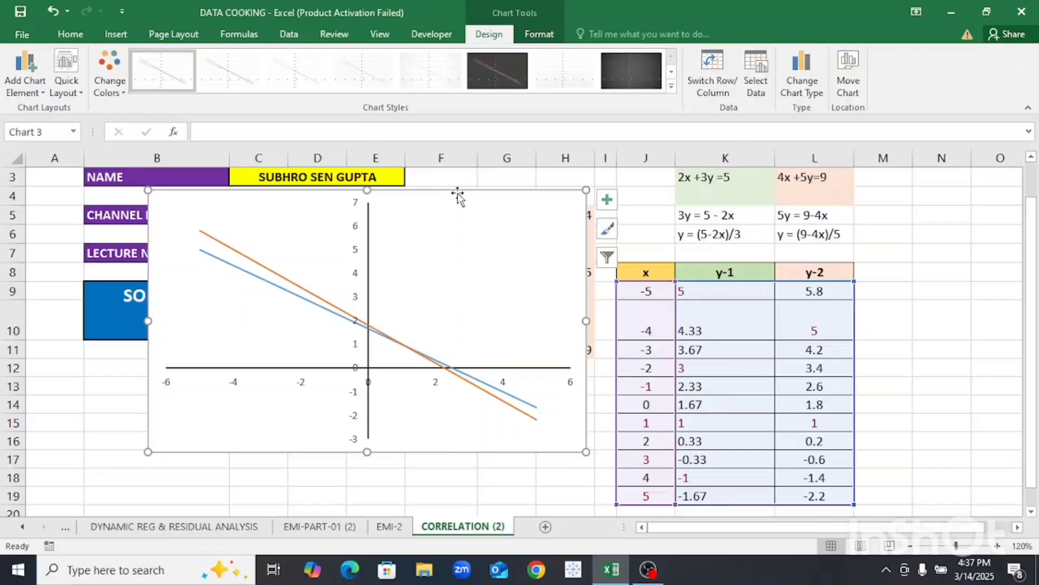
right_click(458, 205)
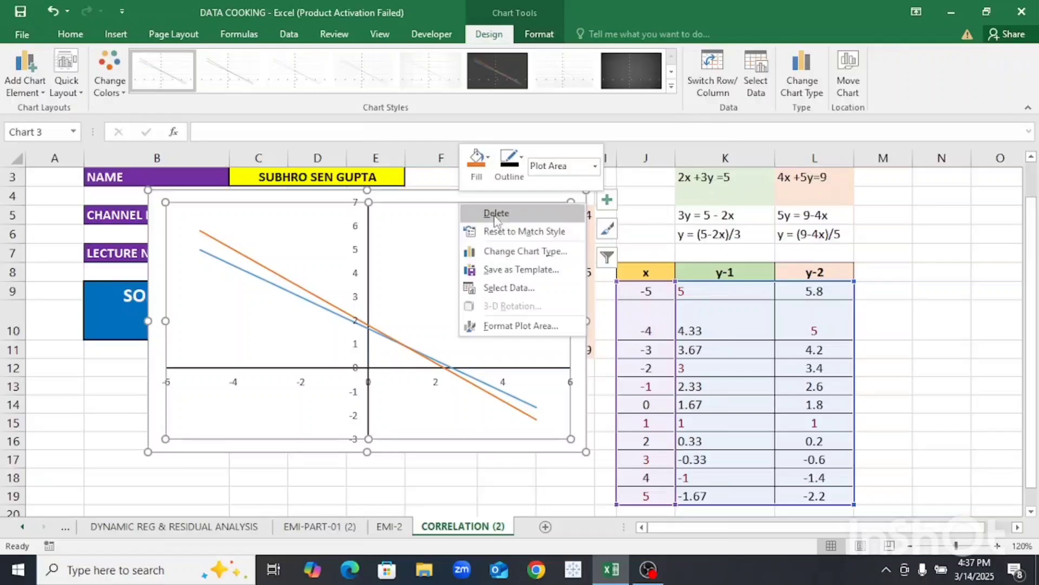
click(519, 158)
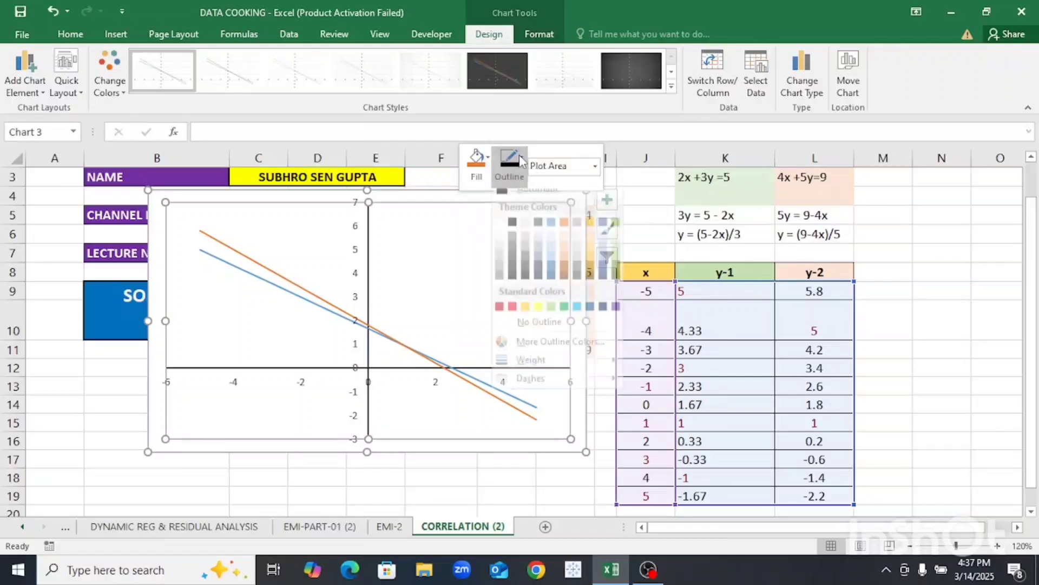
click(505, 198)
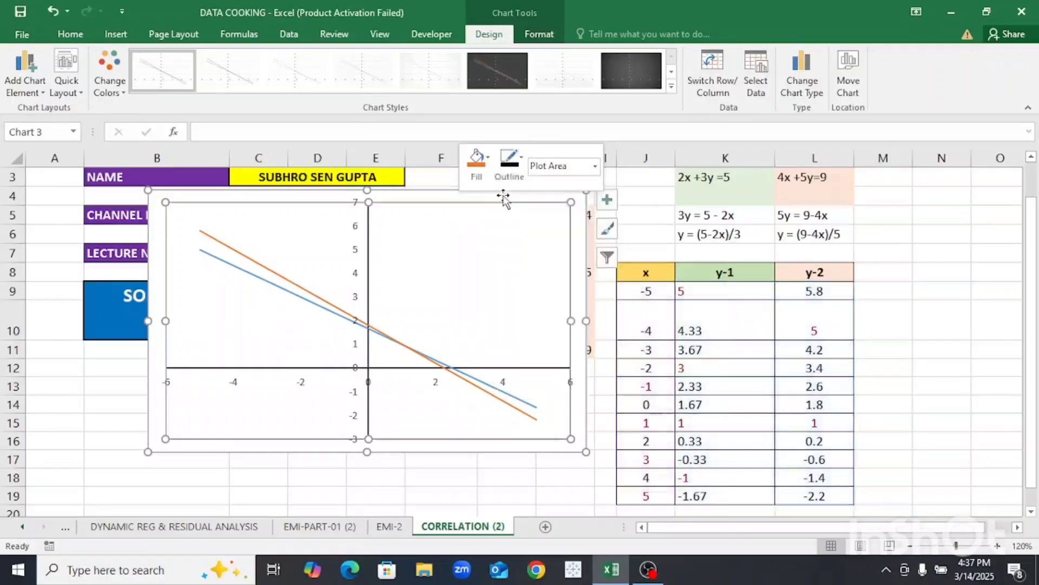
click(438, 497)
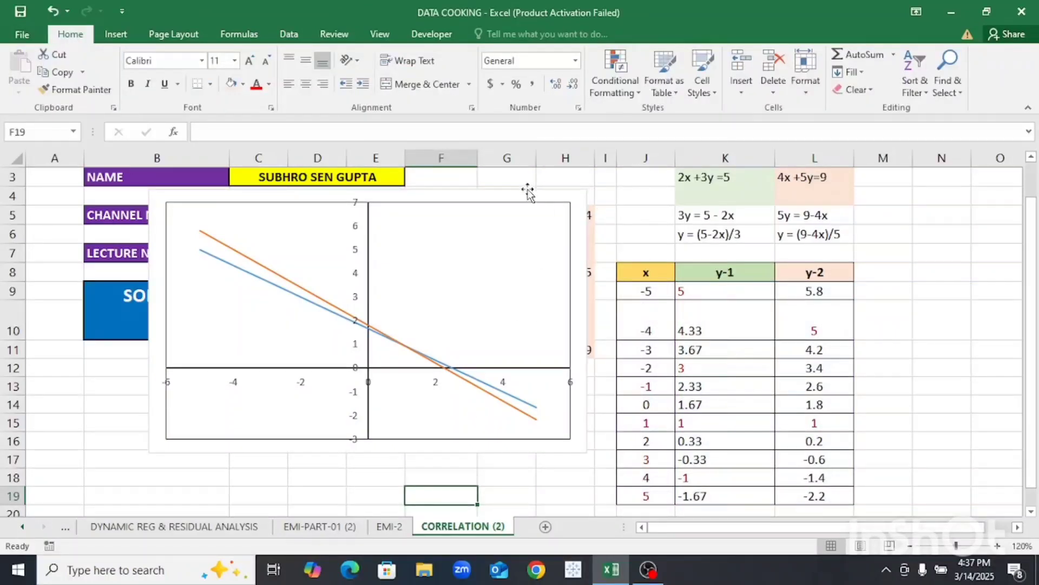
- Move the chart over columns A to F, uncovering the equation coefficients in columns G and H
drag(528, 192, 405, 217)
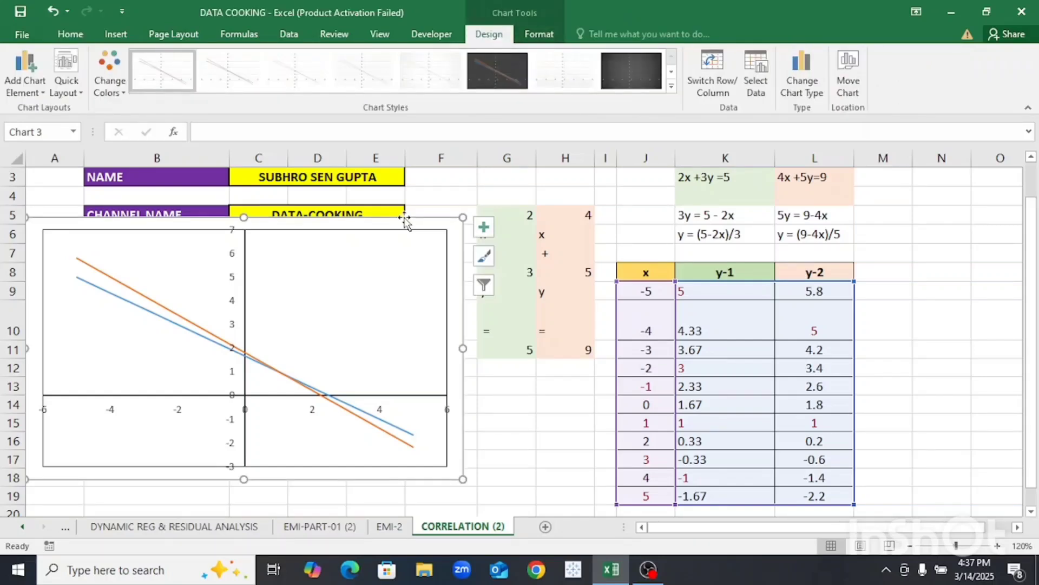
click(512, 213)
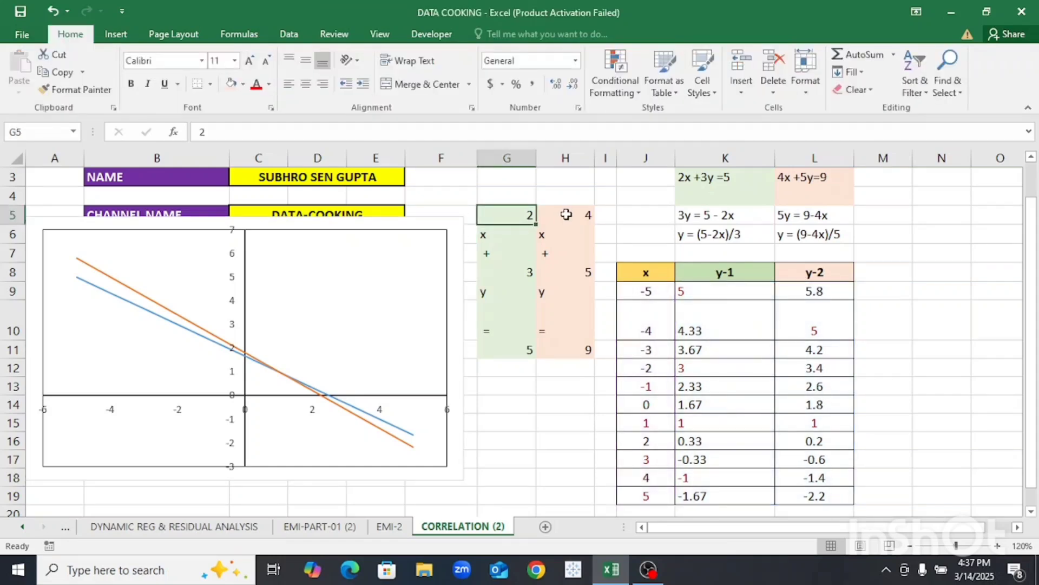
click(566, 214)
click(525, 274)
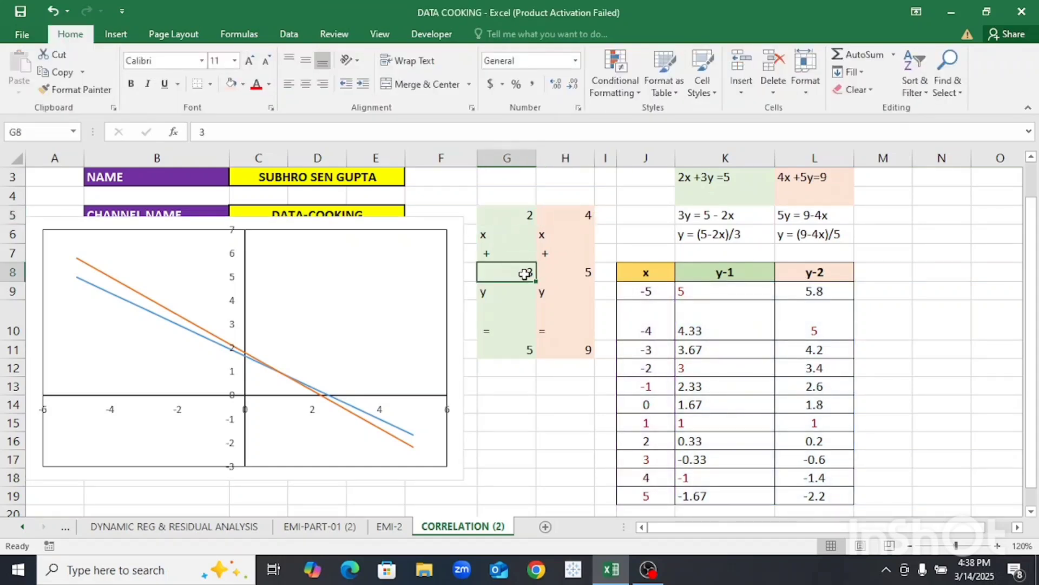
- Set the y coefficient of the second equation in H8 to 6
click(579, 272)
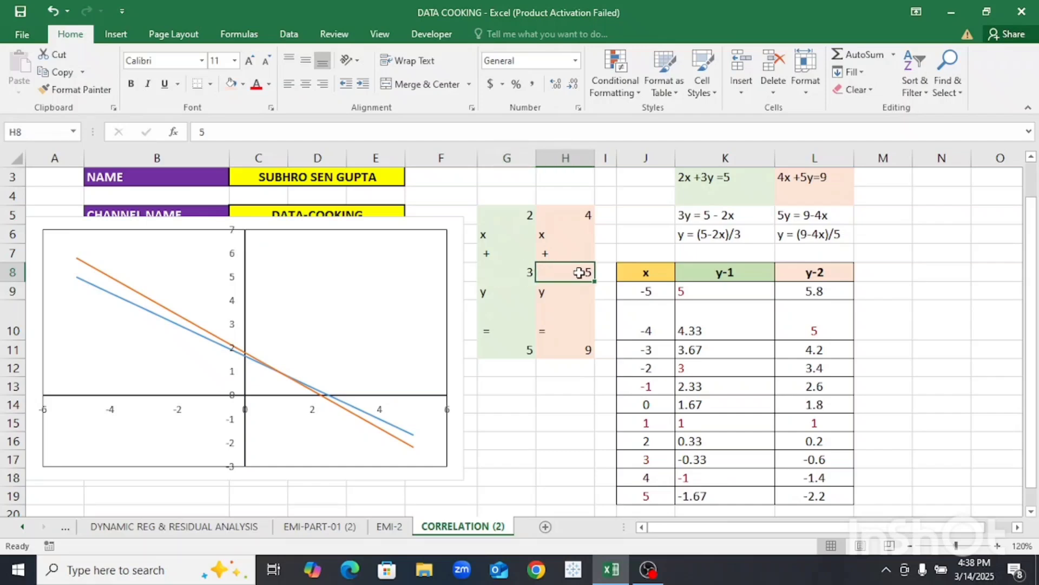
text(6)
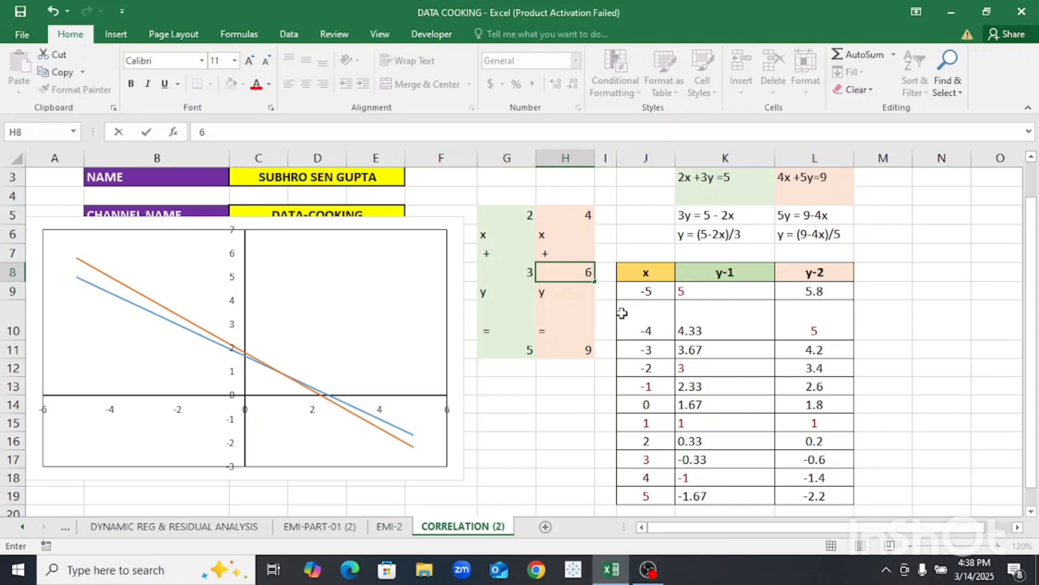
click(604, 315)
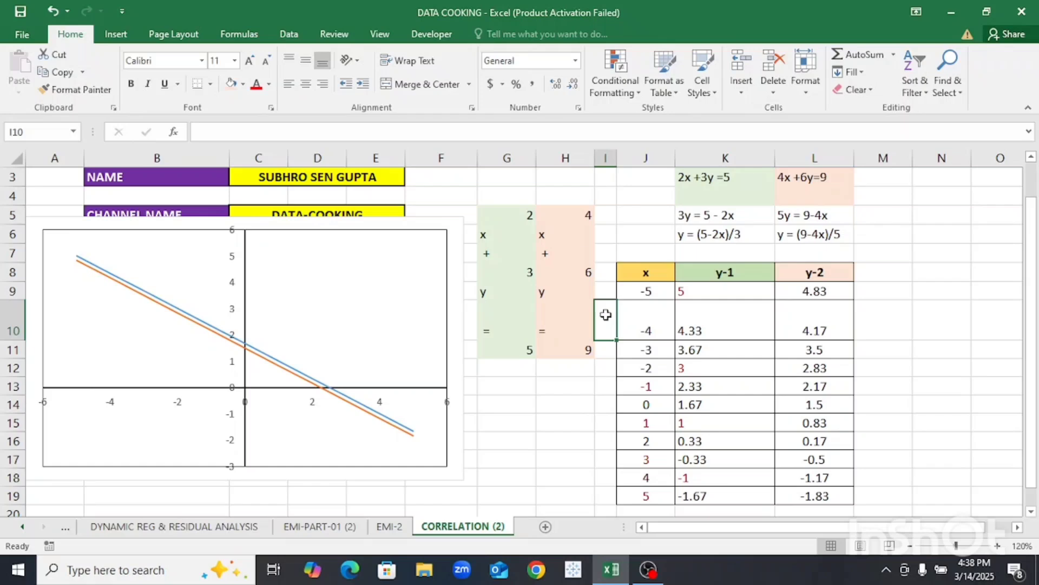
- Set the constant of the second equation in H11 to 10
click(571, 350)
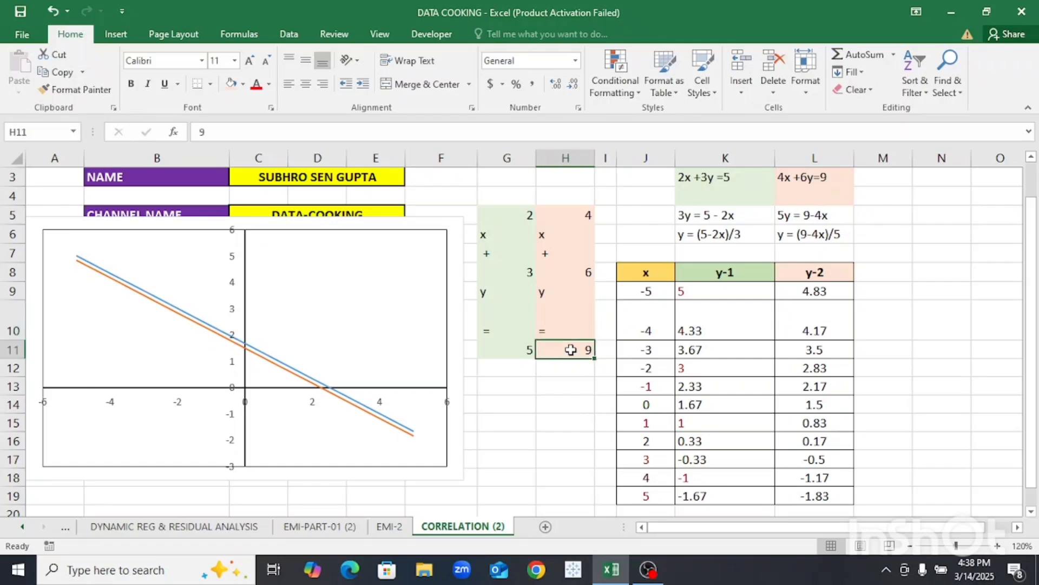
text(10)
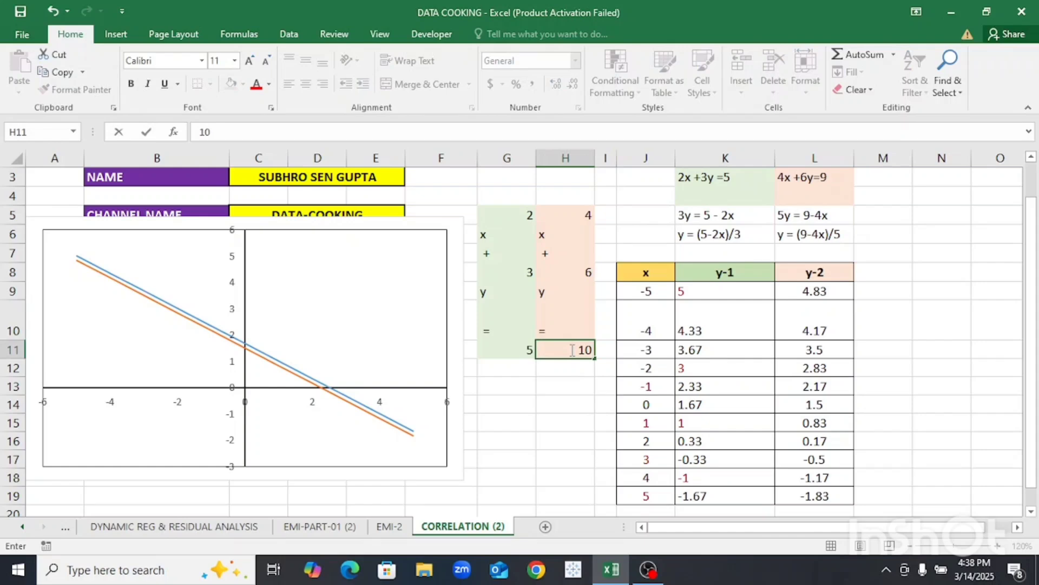
key(Return)
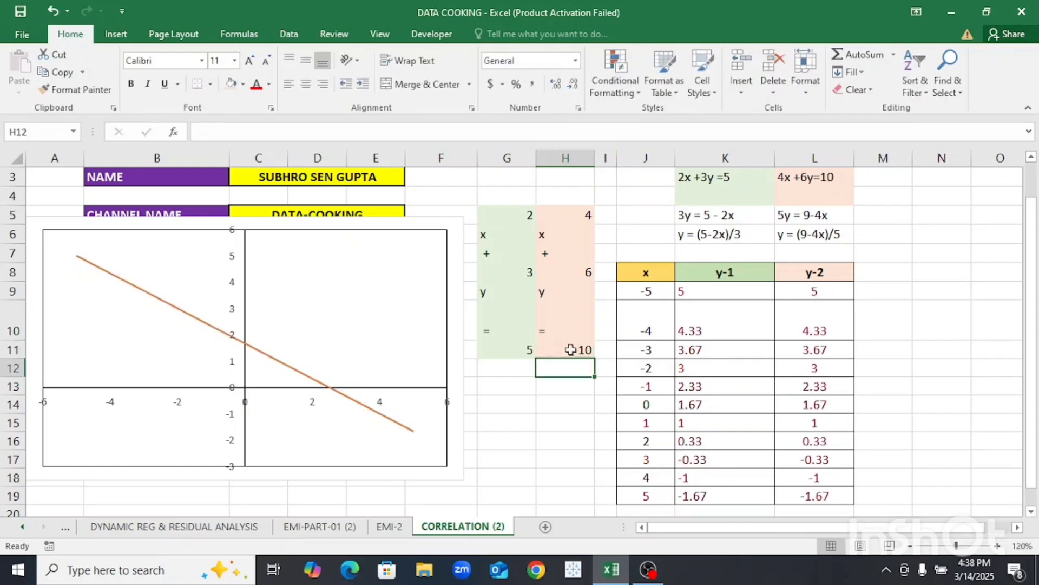
click(570, 349)
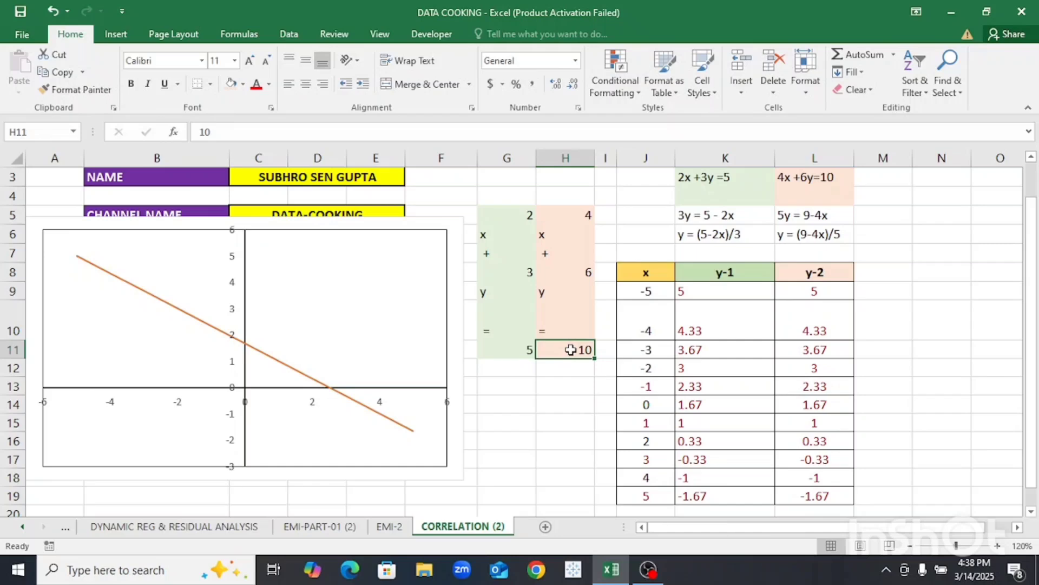
- Set the second equation's y coefficient in H8 to 7
click(582, 273)
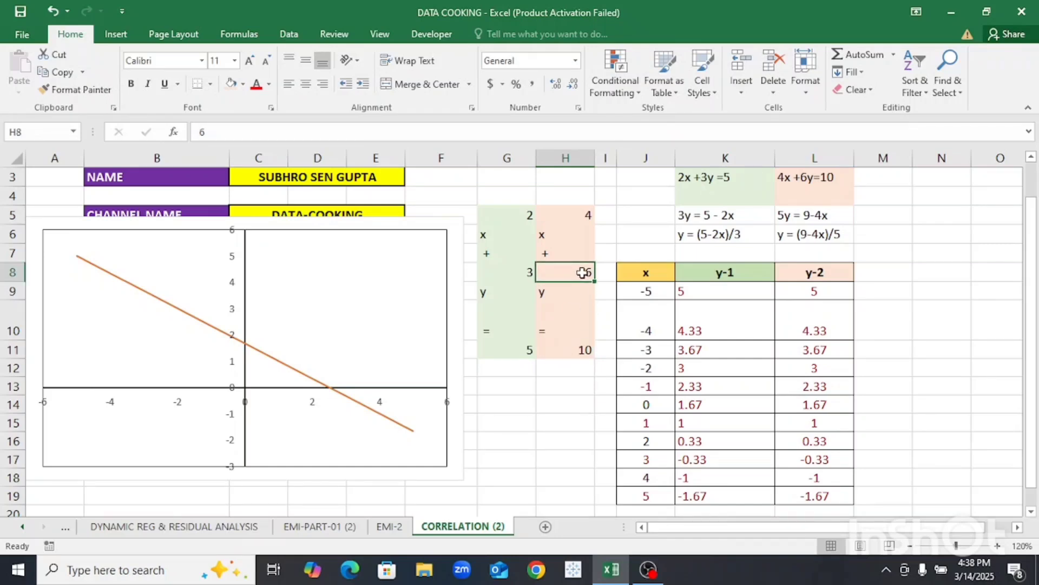
text(7)
key(Return)
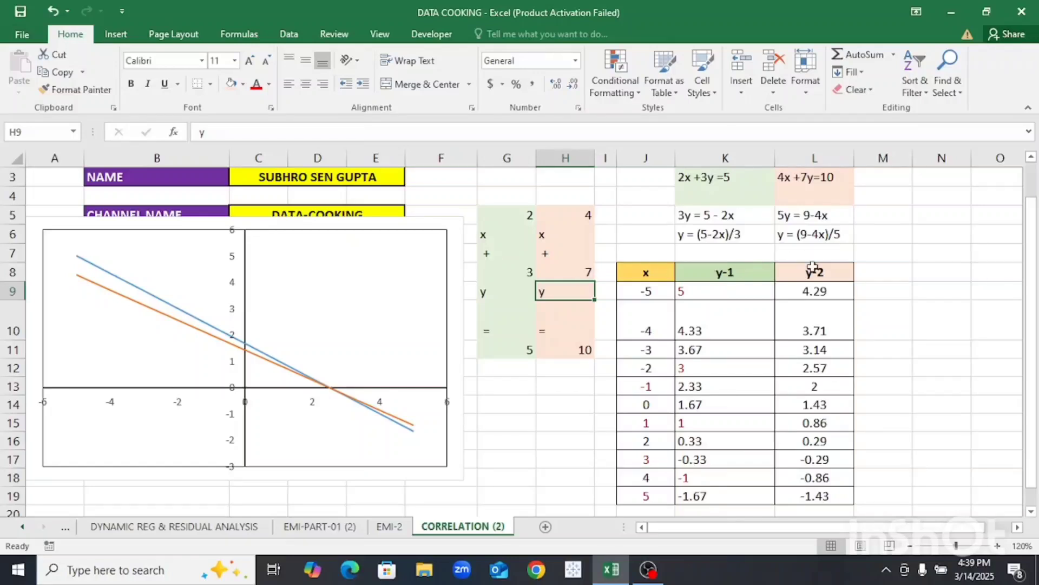
click(872, 303)
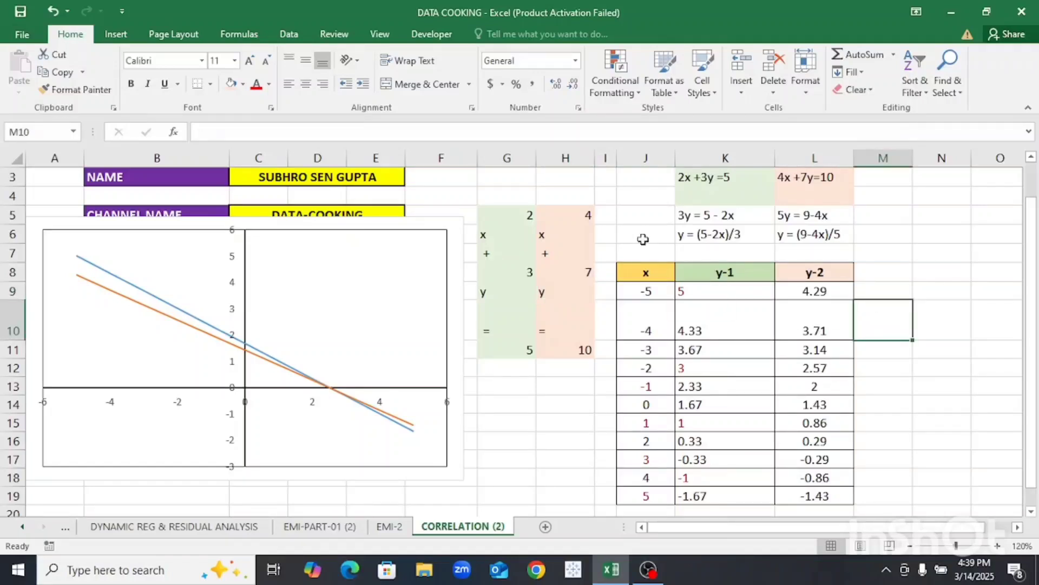
- Move the chart over columns H to O, uncovering the lecture title block, and deselect it
click(421, 217)
drag(420, 217, 939, 204)
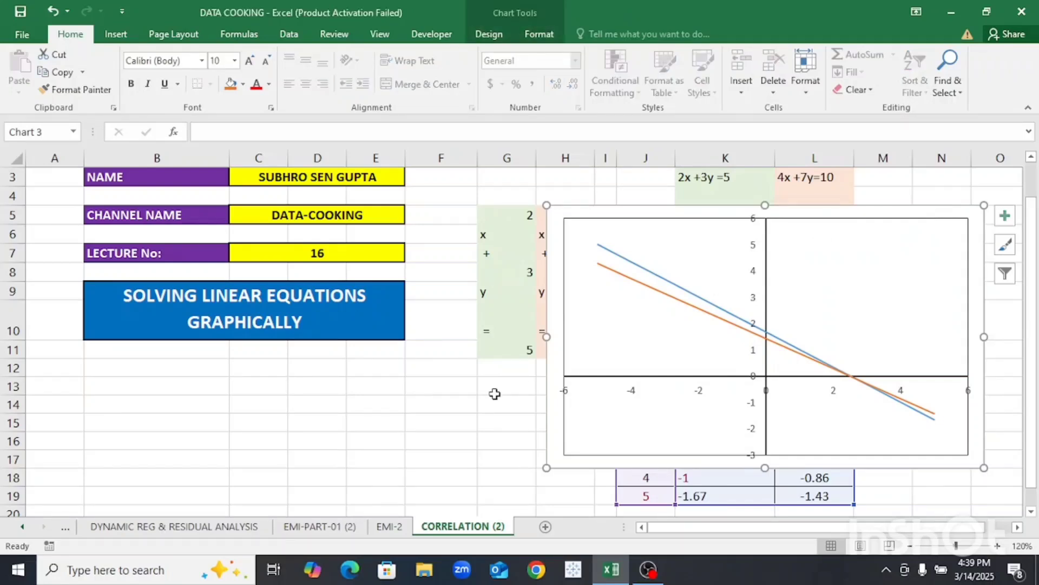
click(495, 394)
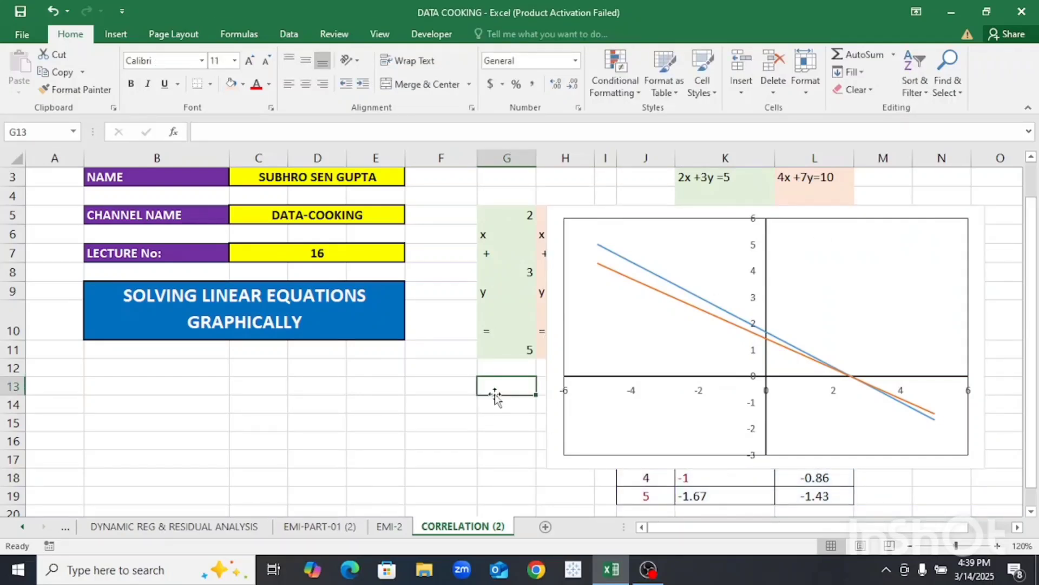